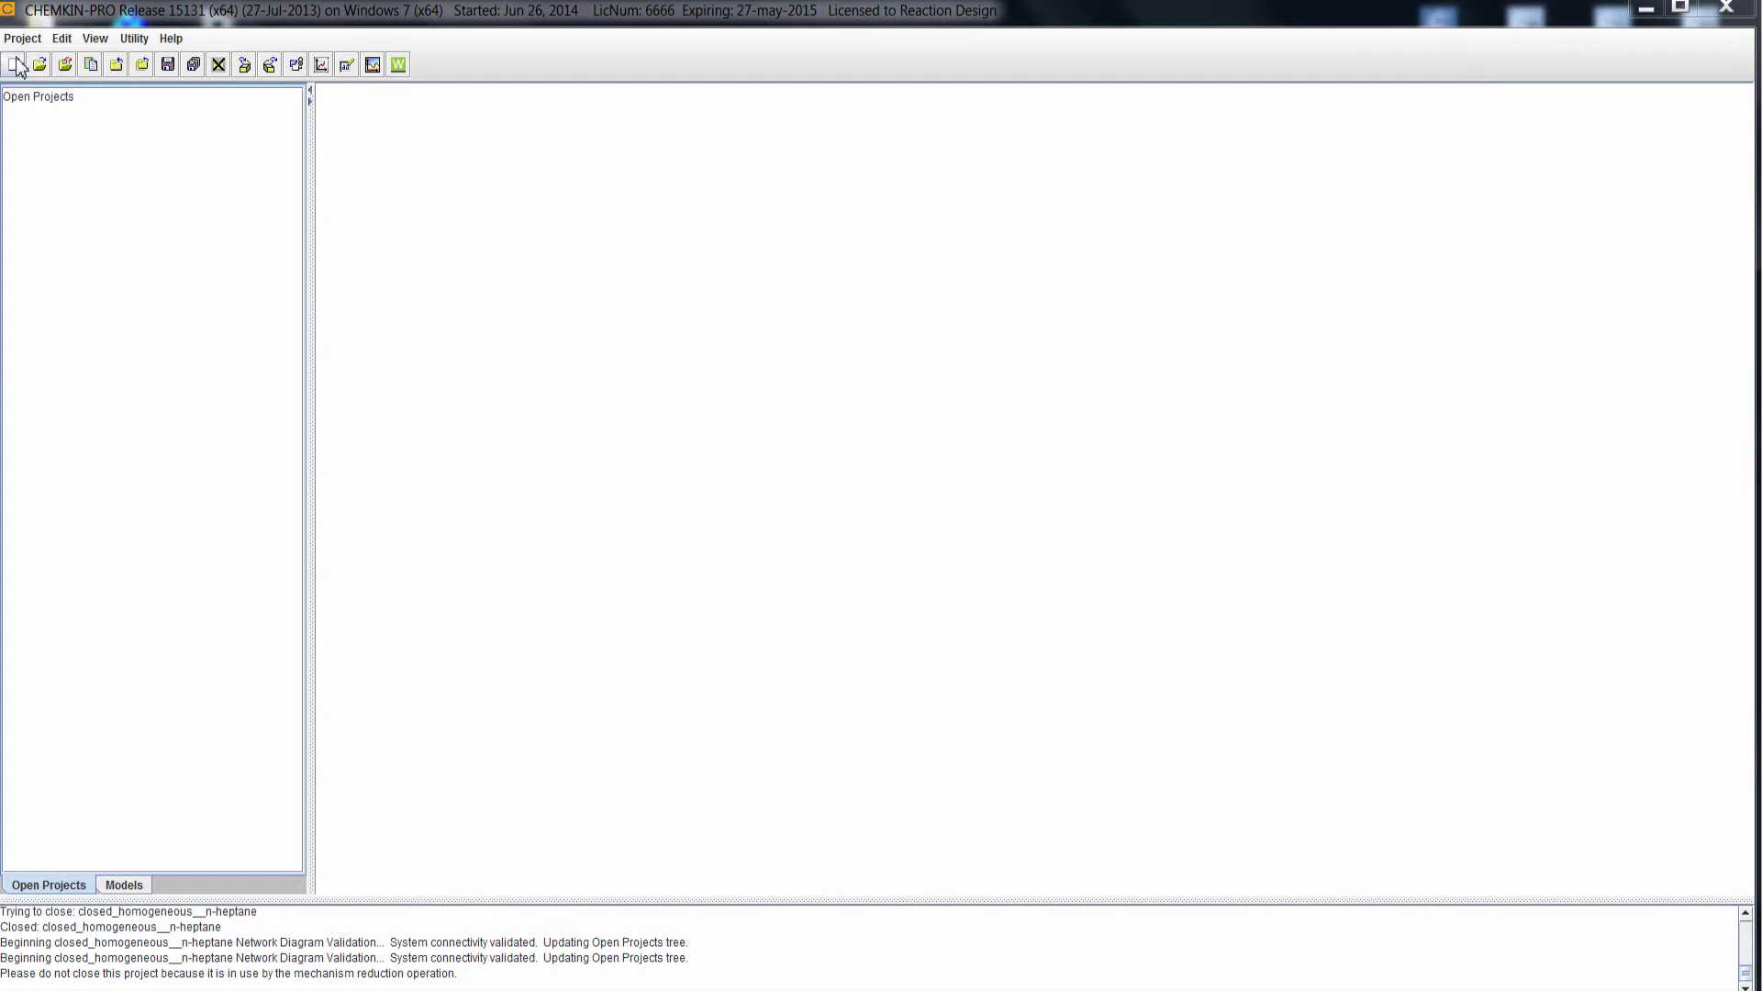
Open closed_homogeneous__n-heptane.ckprj from My Samples > mechanism_reduction > n-heptane > step-1
left_click(34, 82)
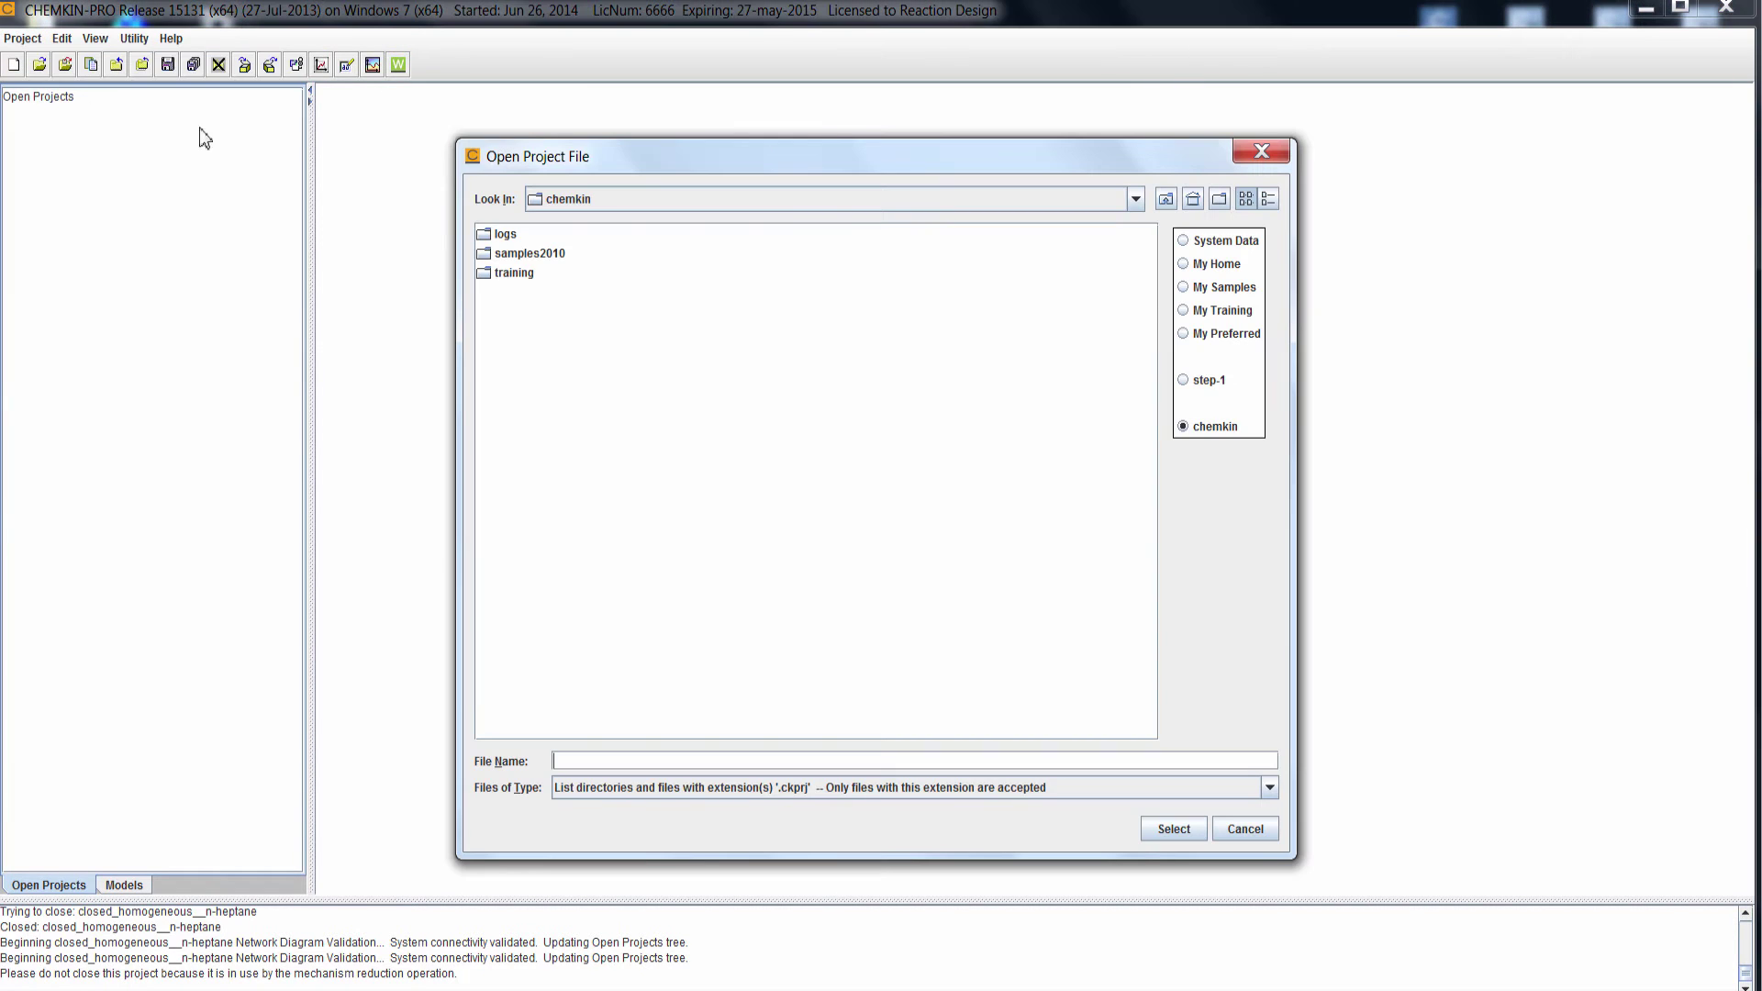
left_click(1184, 288)
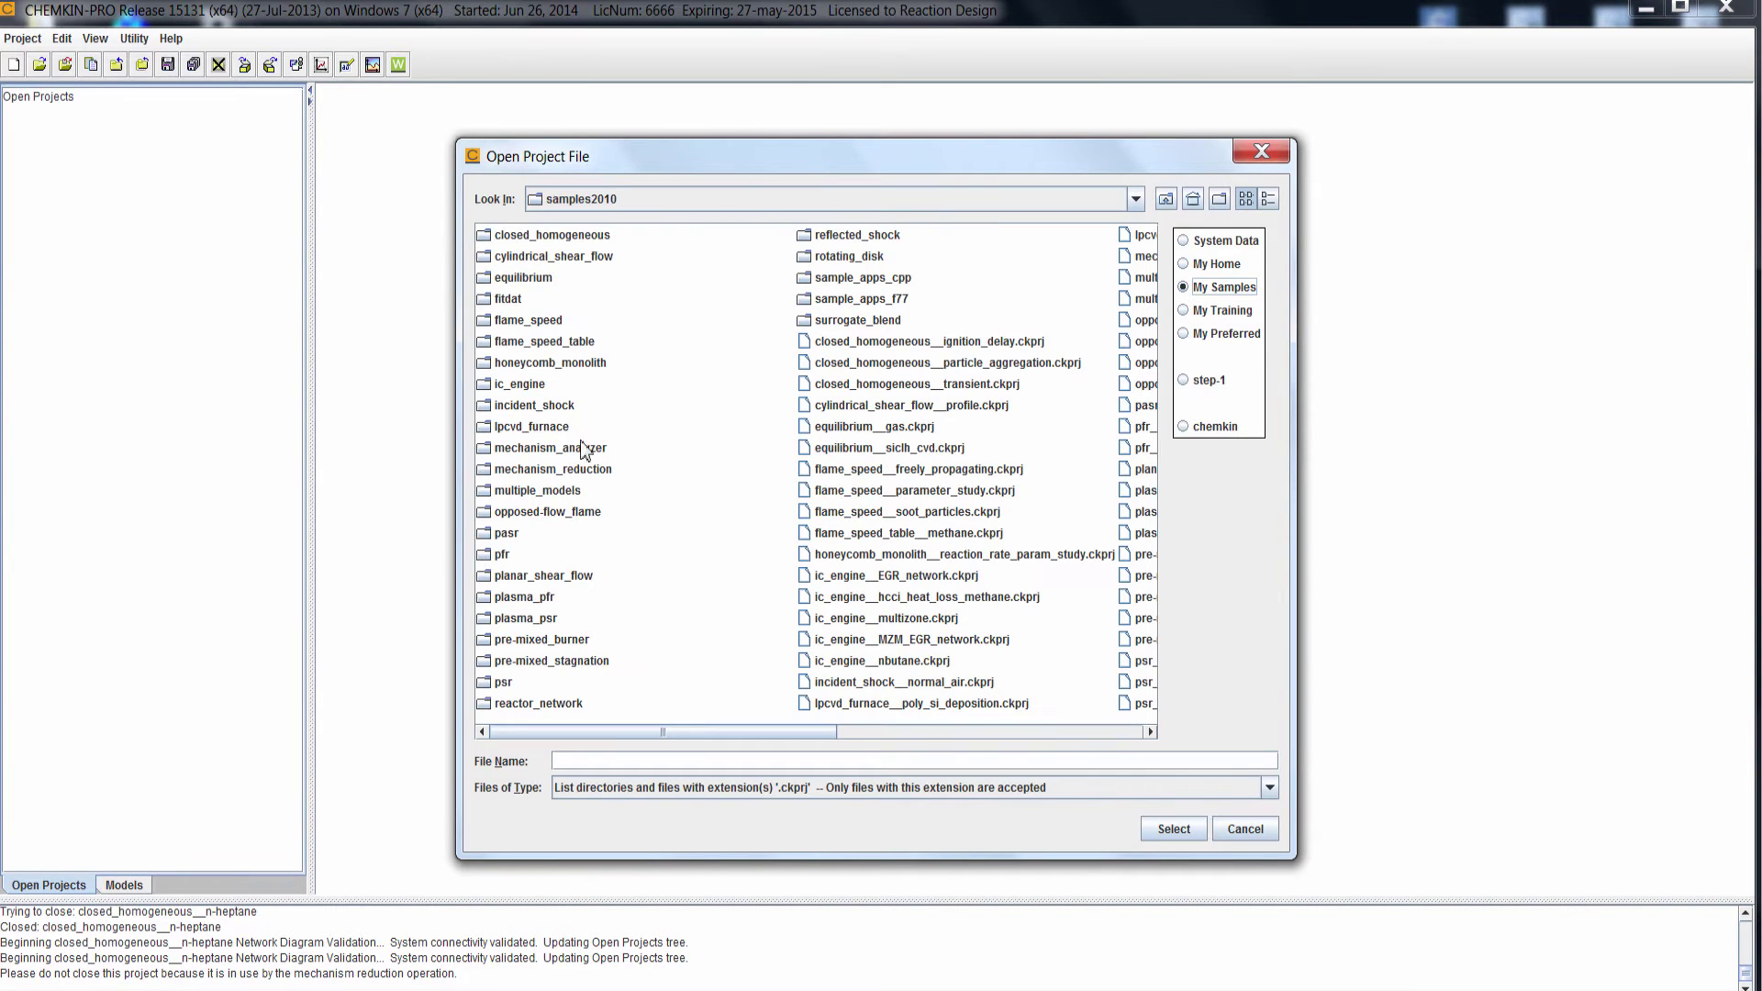
double_click(557, 469)
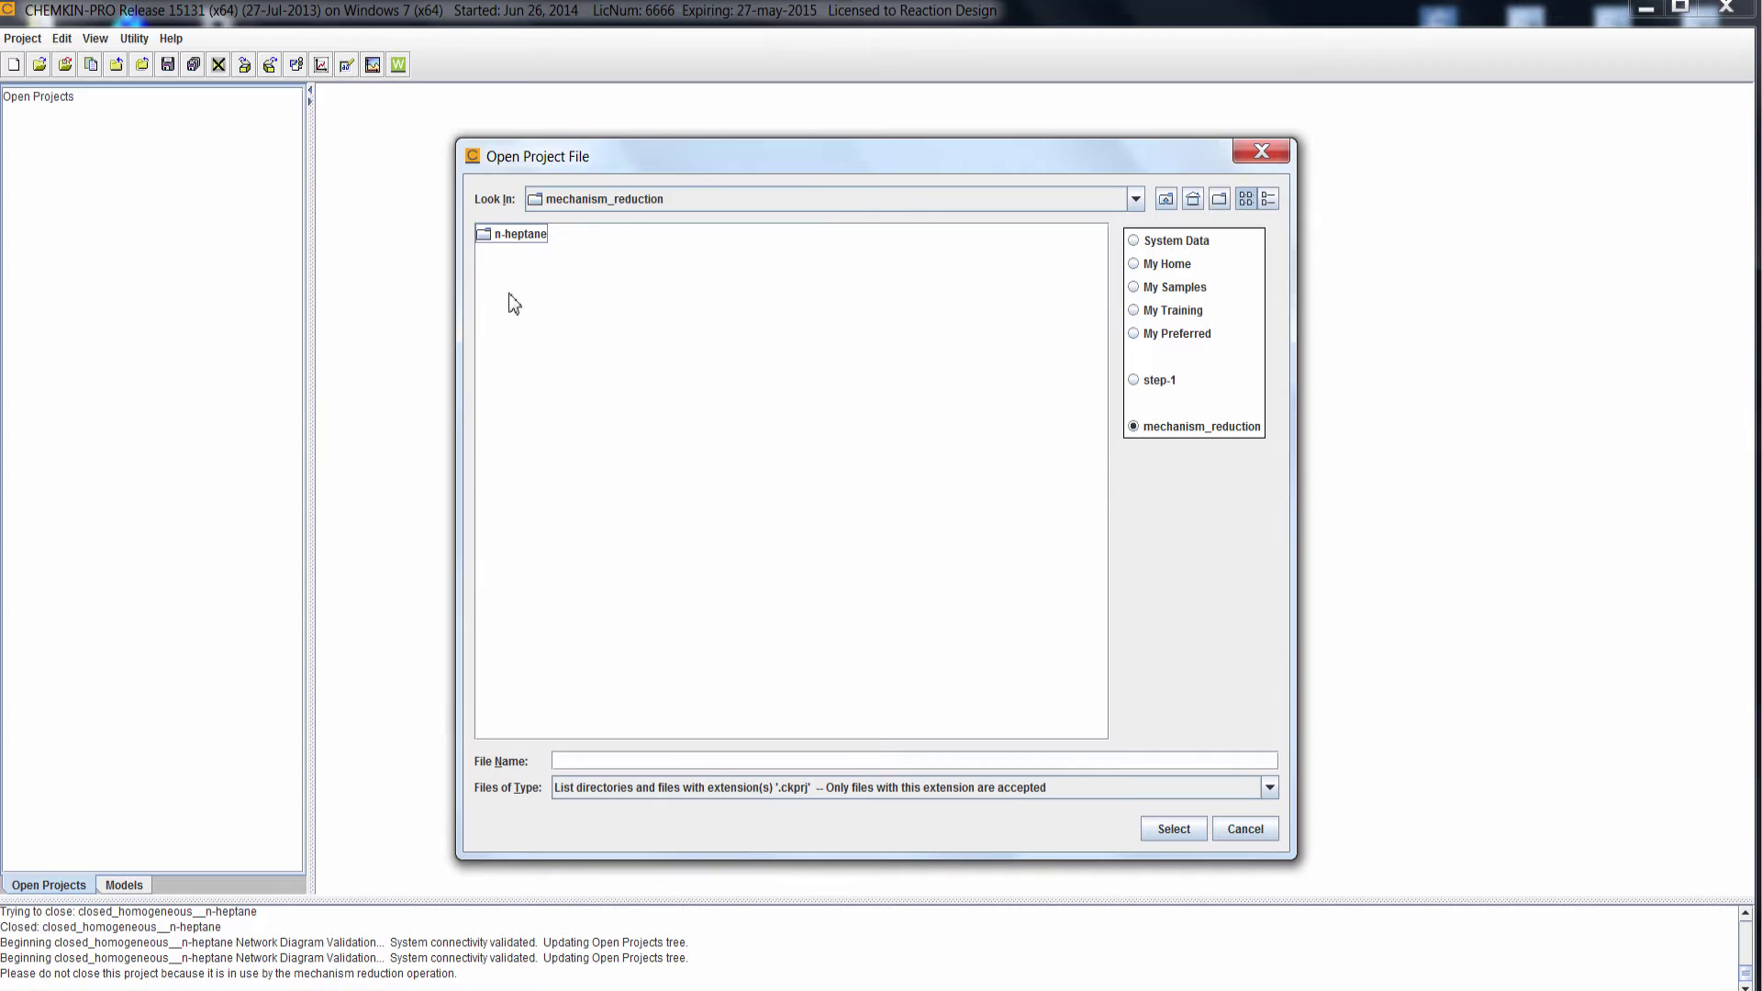
double_click(505, 237)
double_click(503, 241)
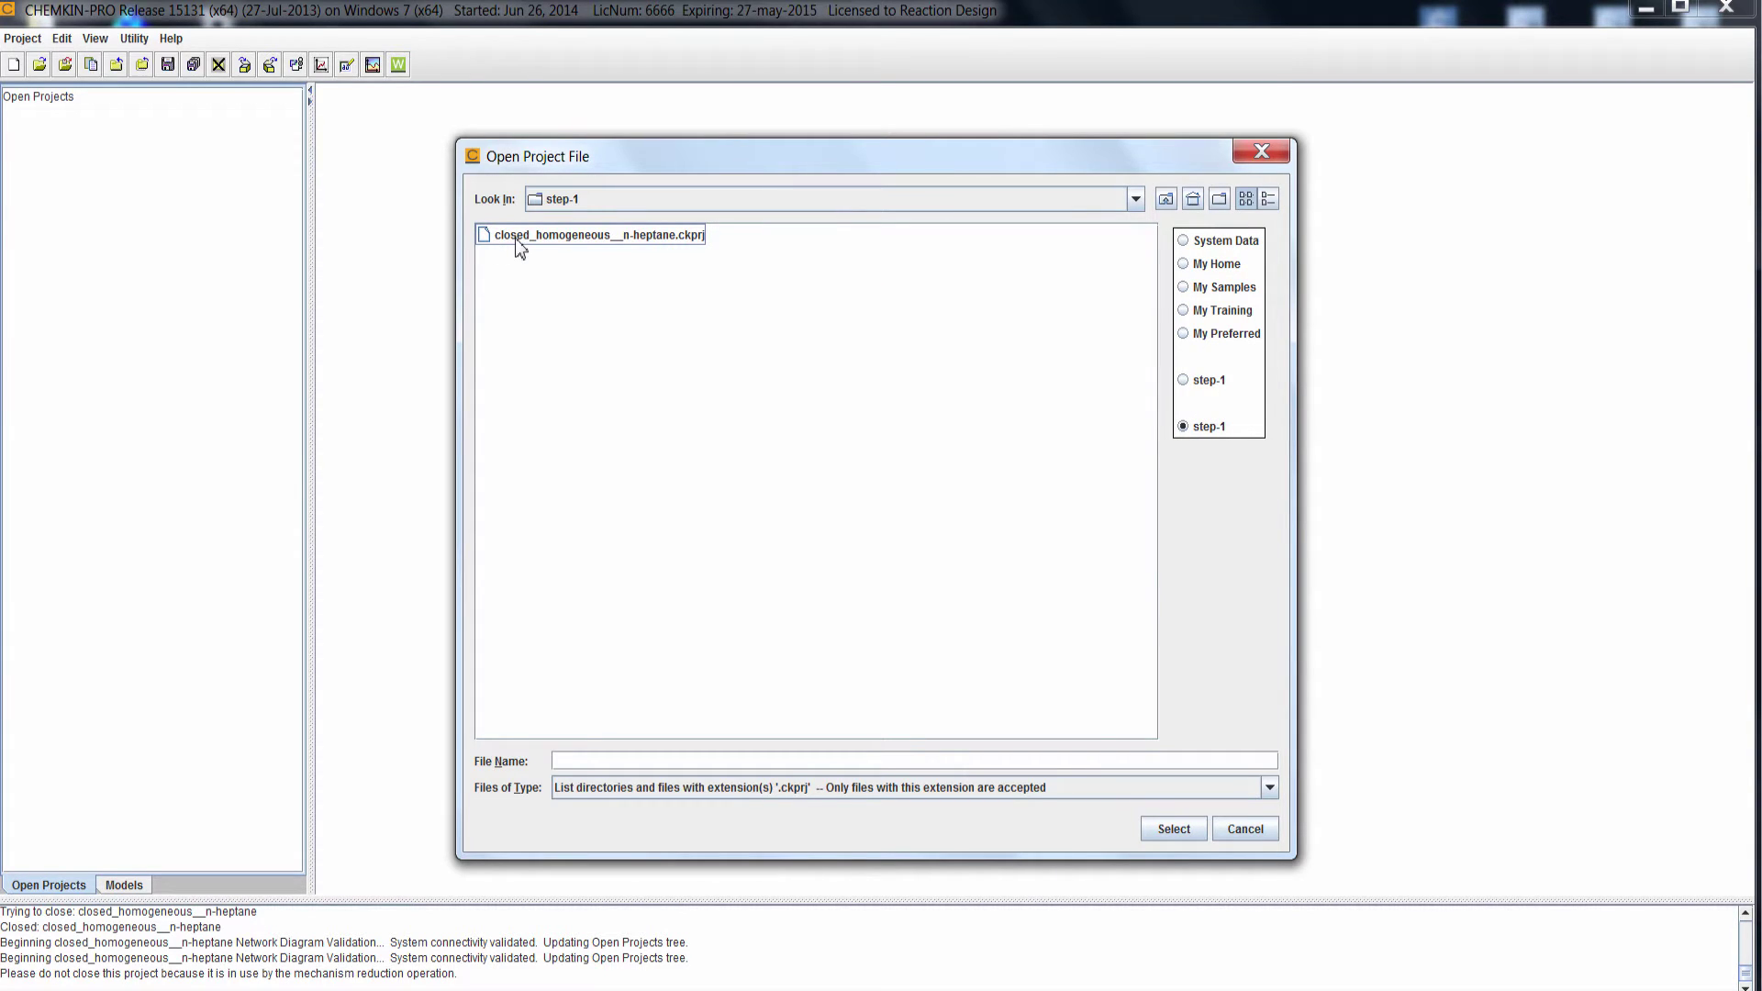
left_click(543, 236)
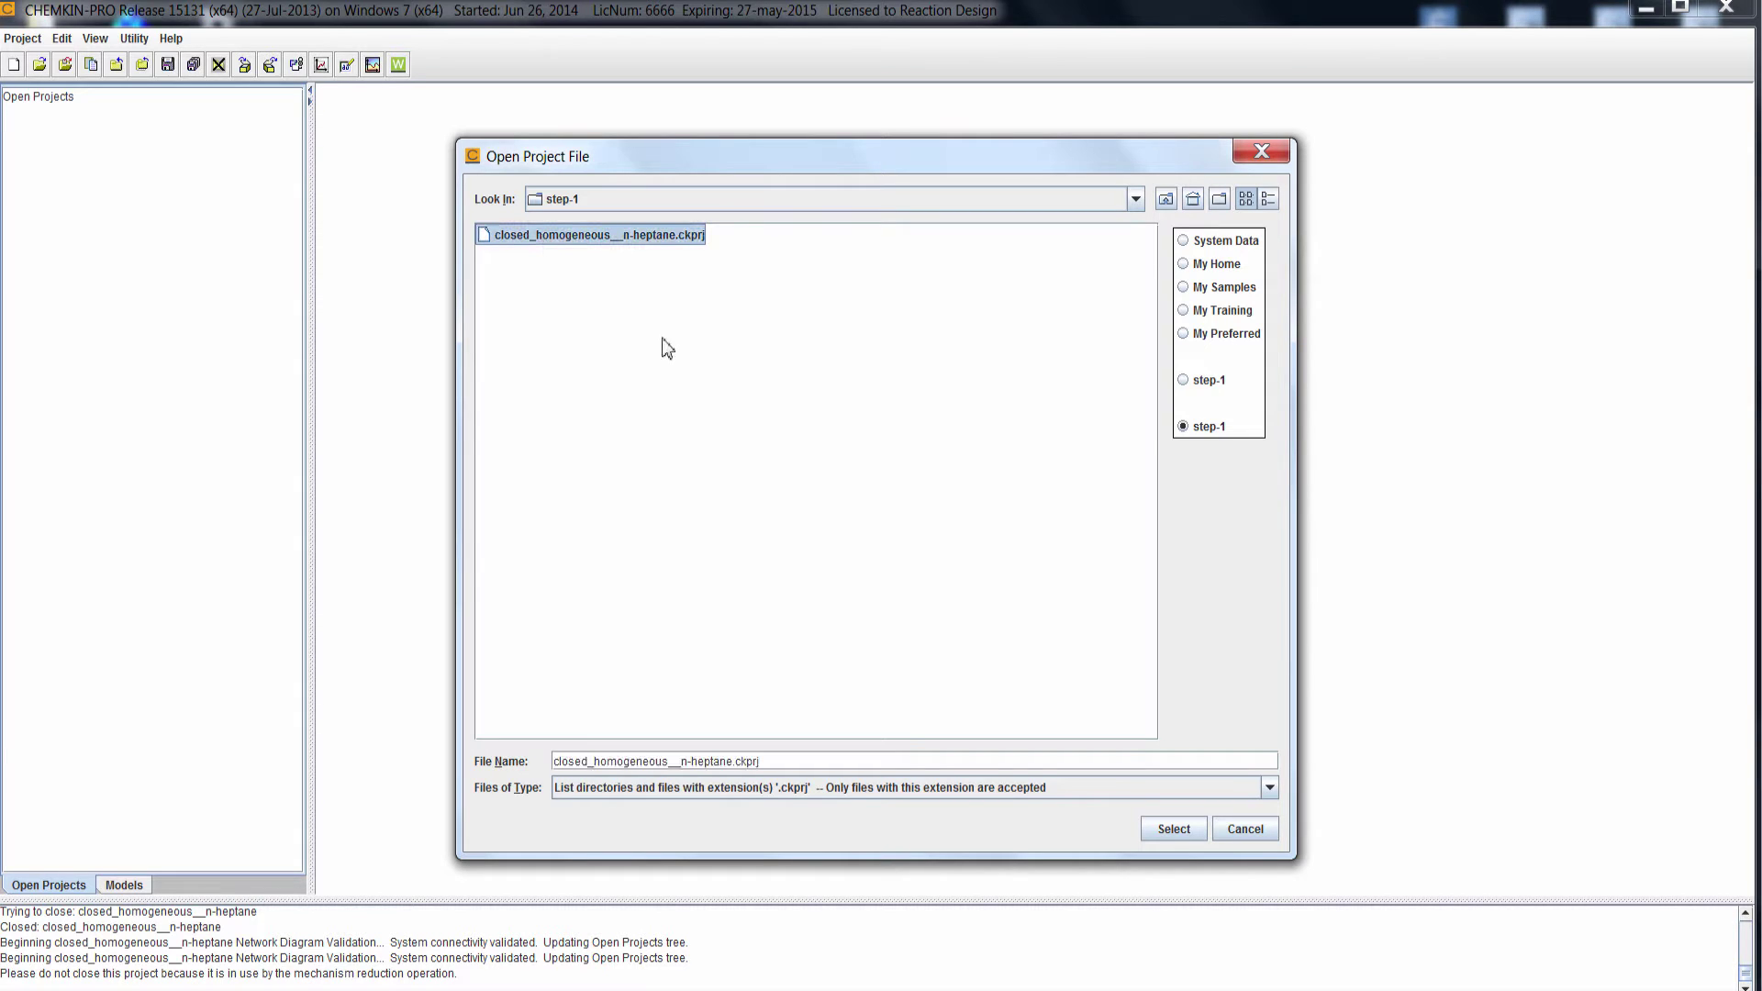
left_click(1164, 828)
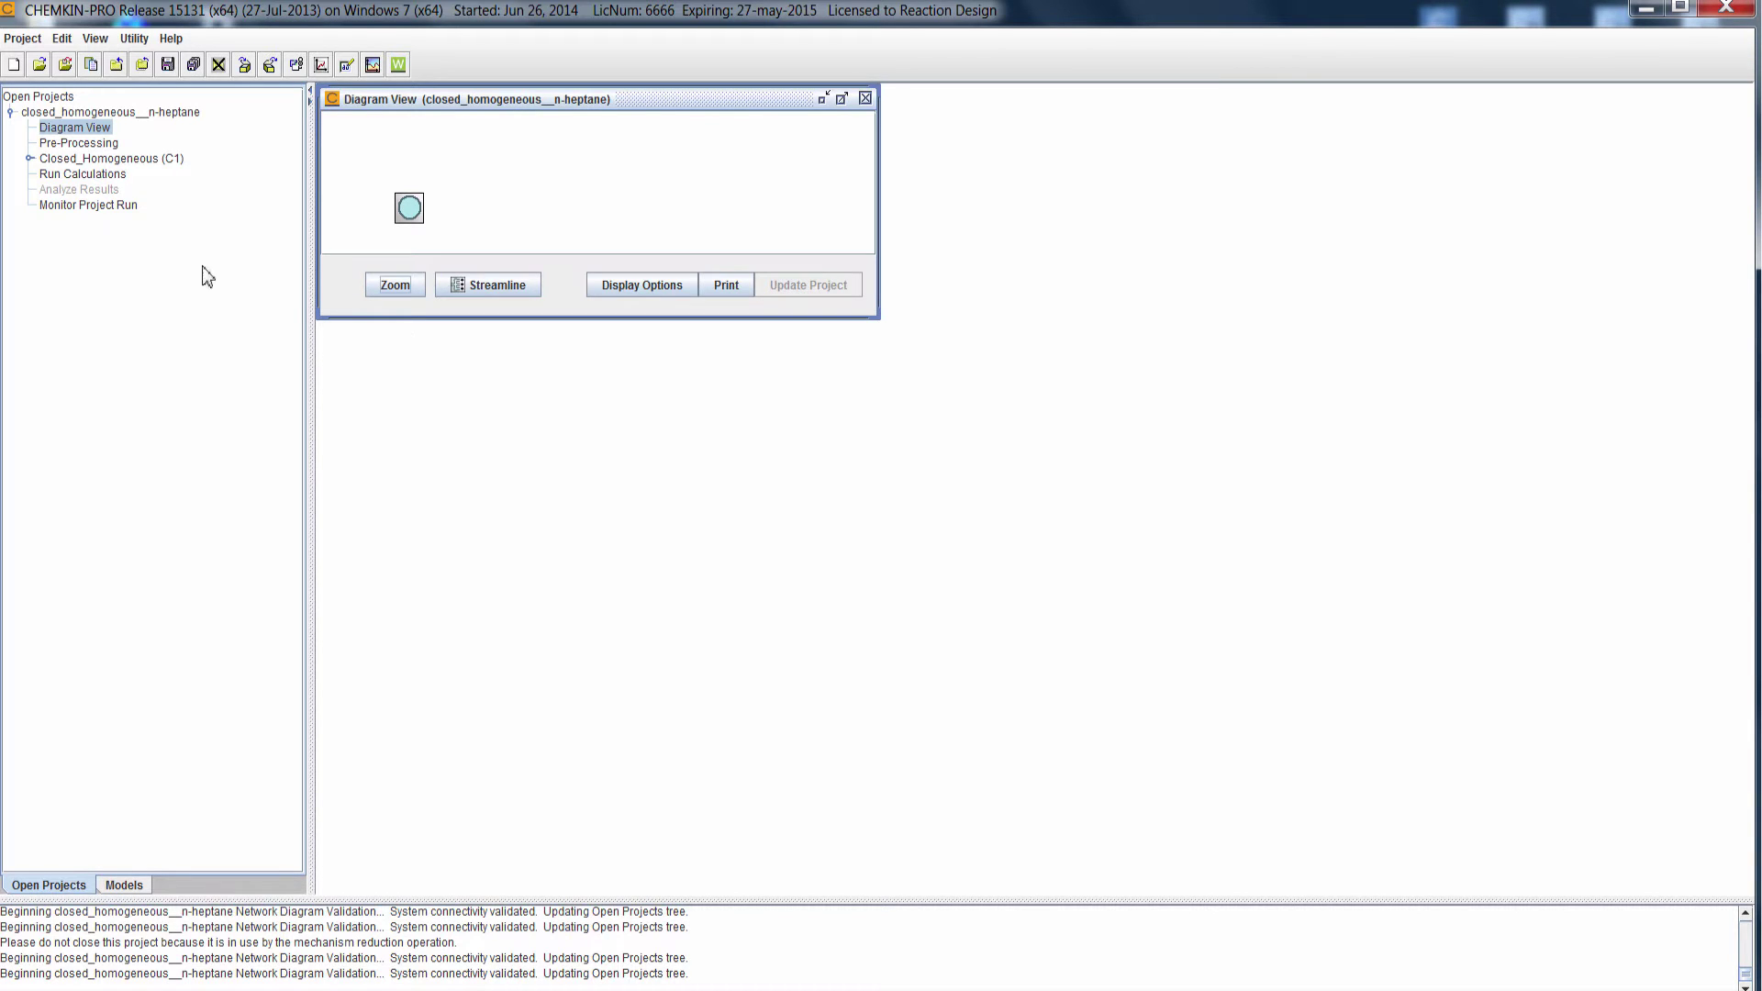
left_click(30, 159)
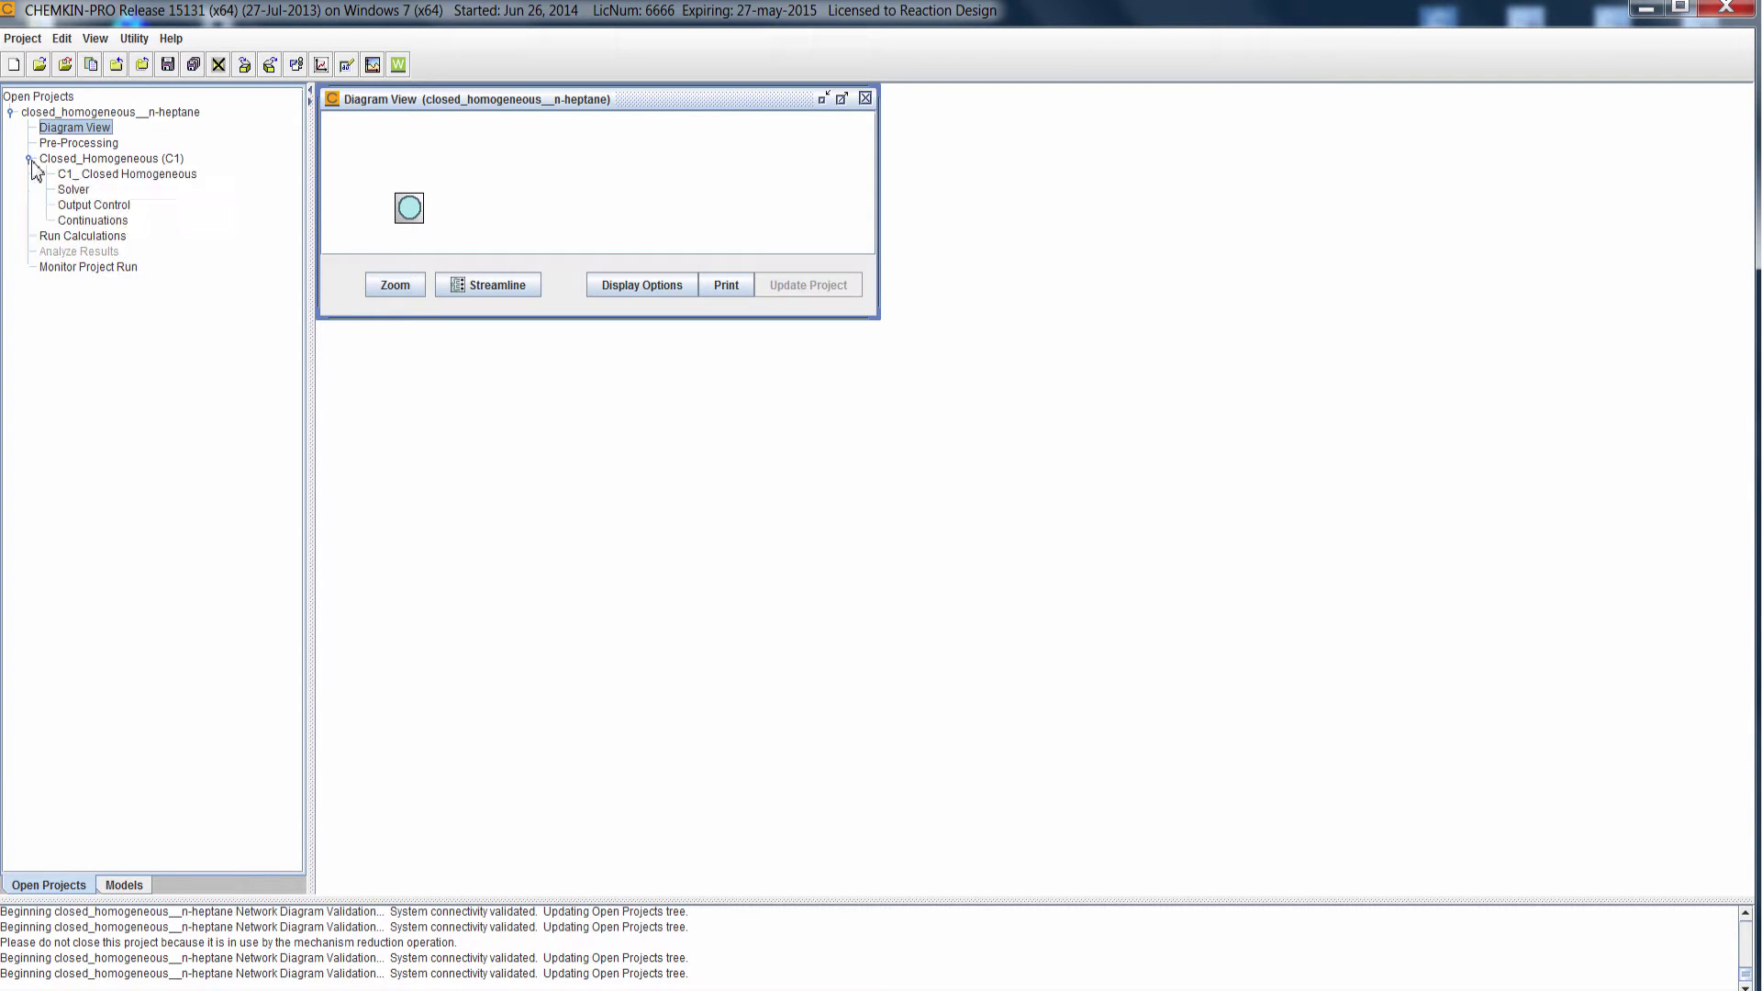
left_click(111, 176)
right_click(112, 179)
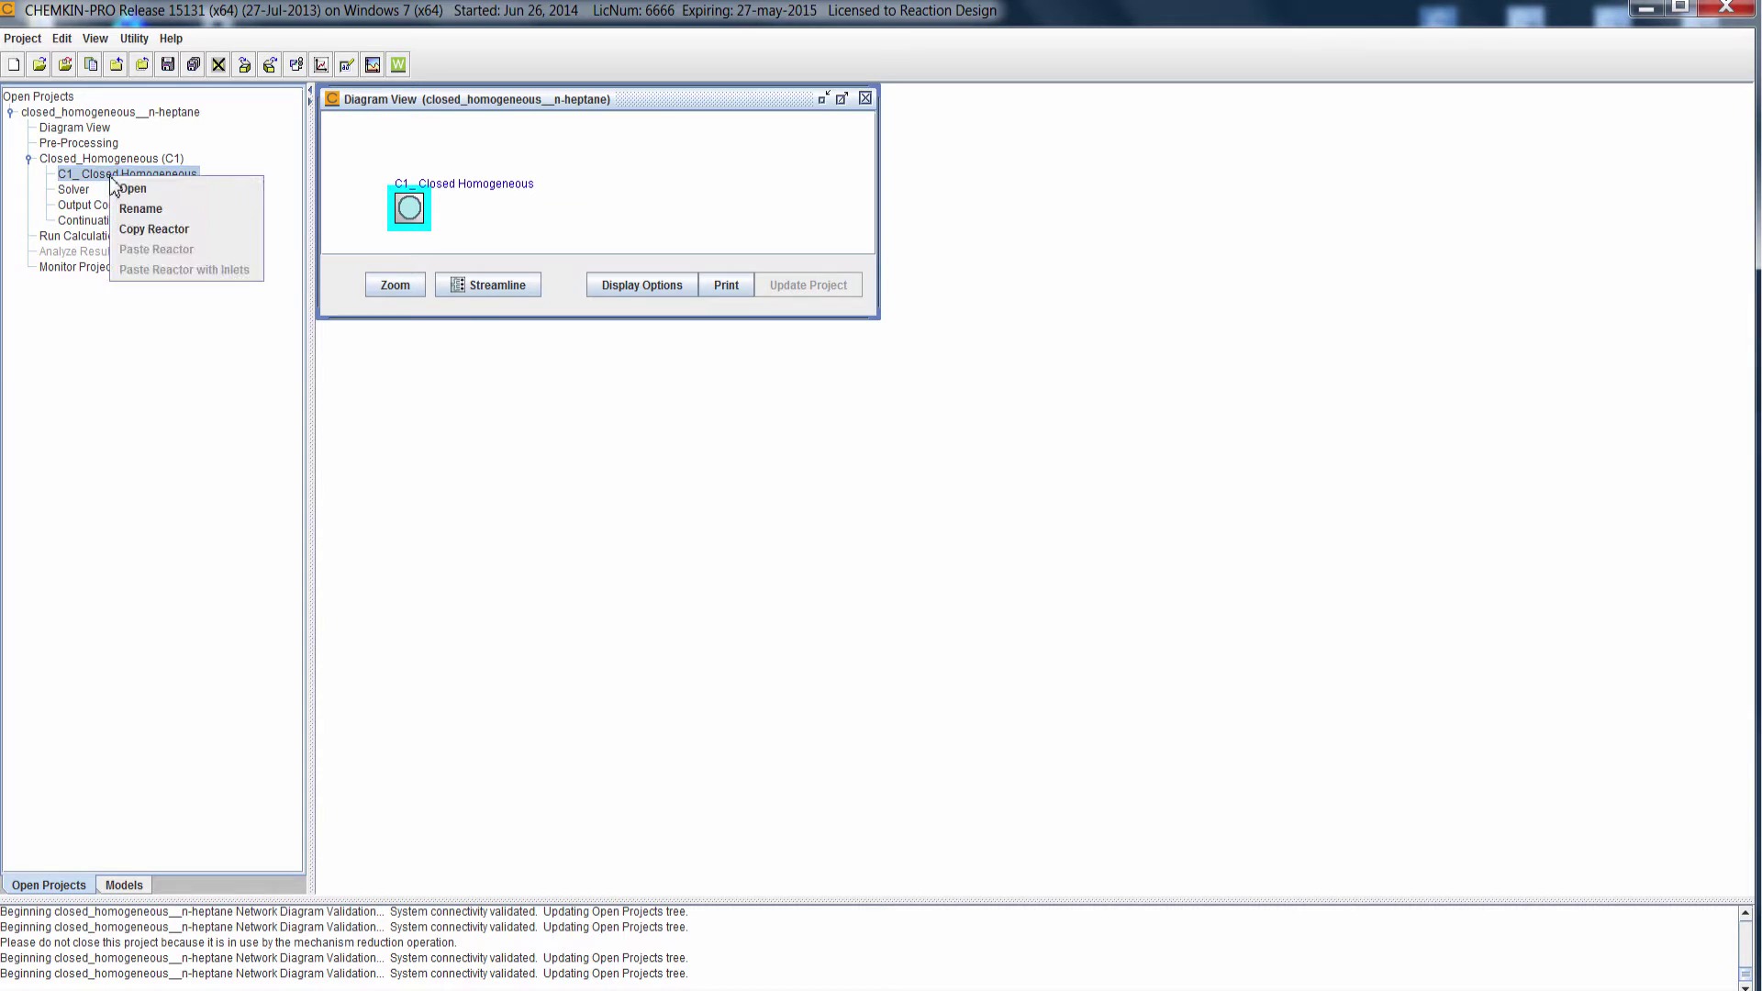
left_click(126, 188)
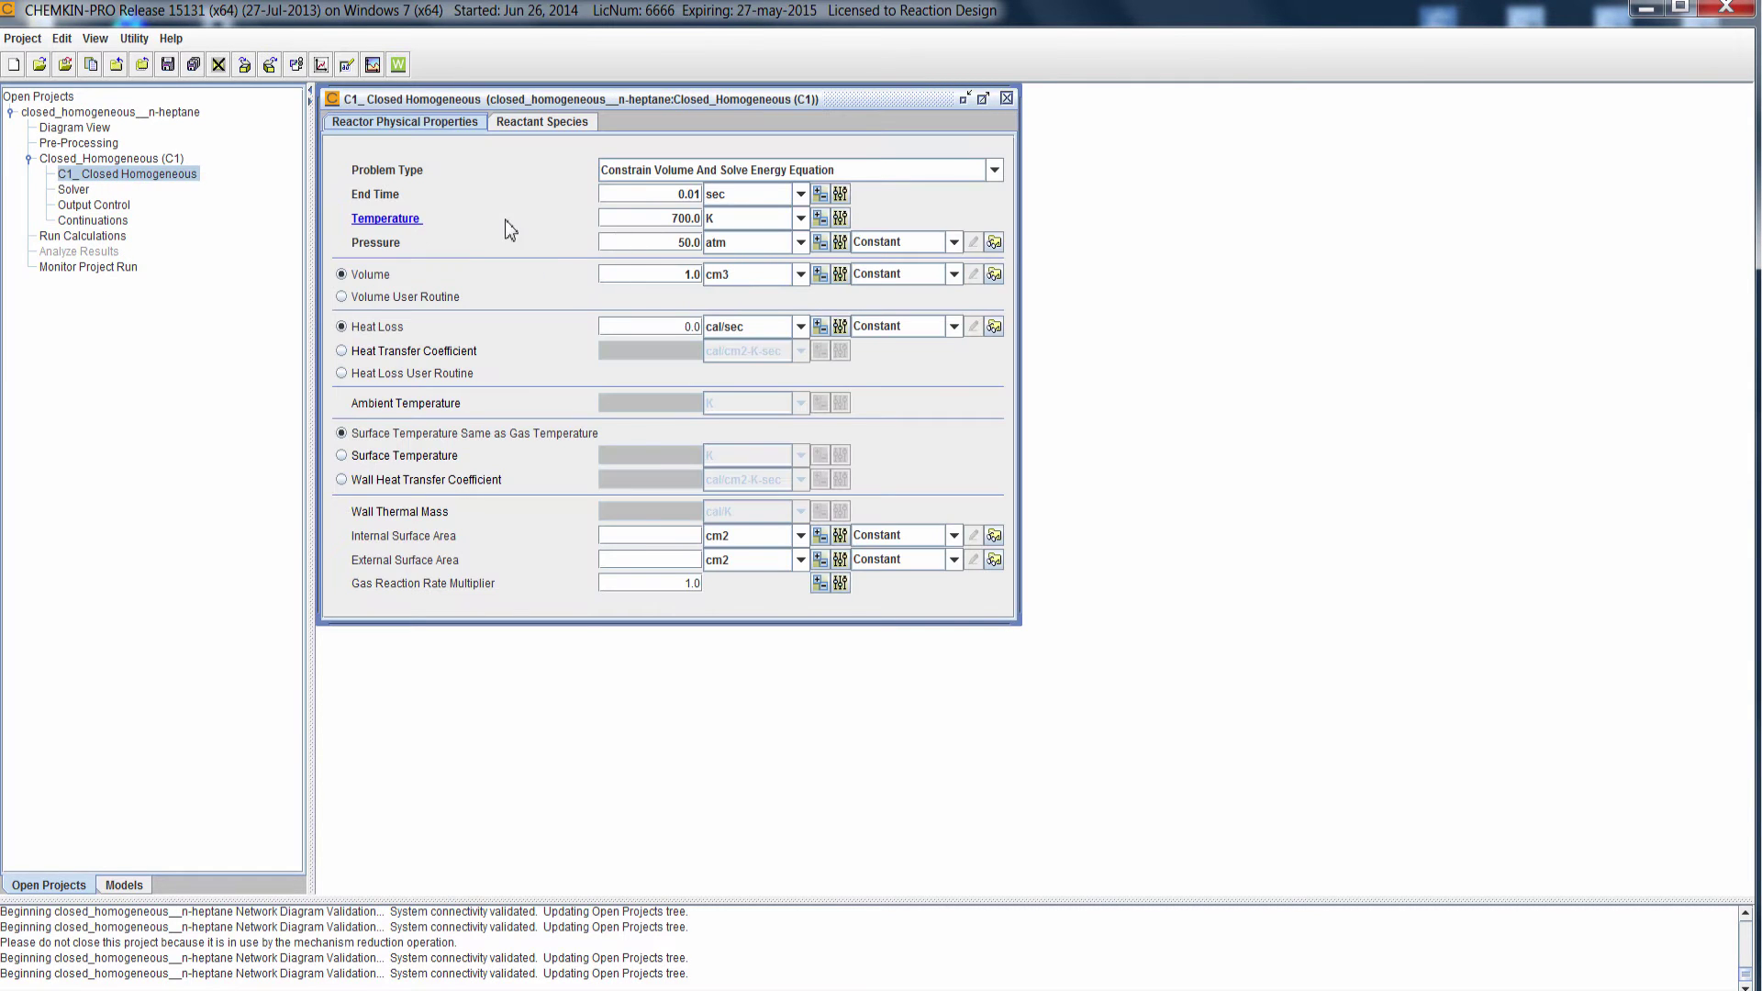
left_click(819, 221)
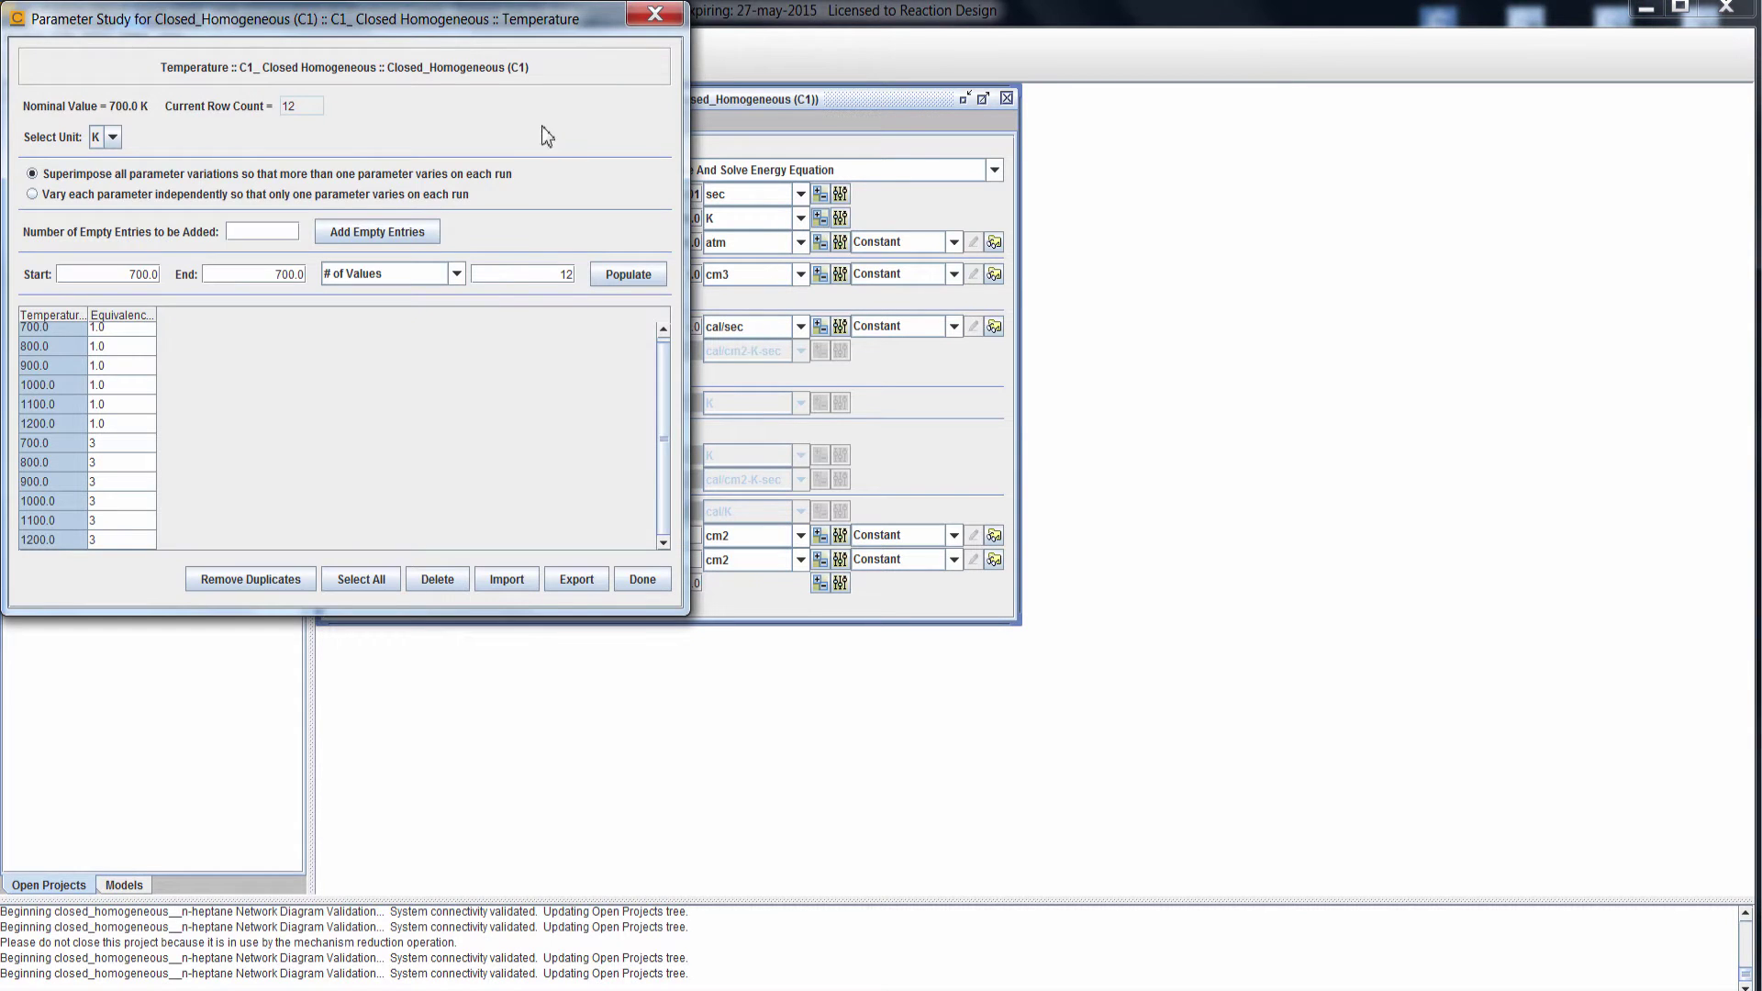
left_click_drag(440, 36, 611, 62)
left_click_drag(847, 646, 904, 736)
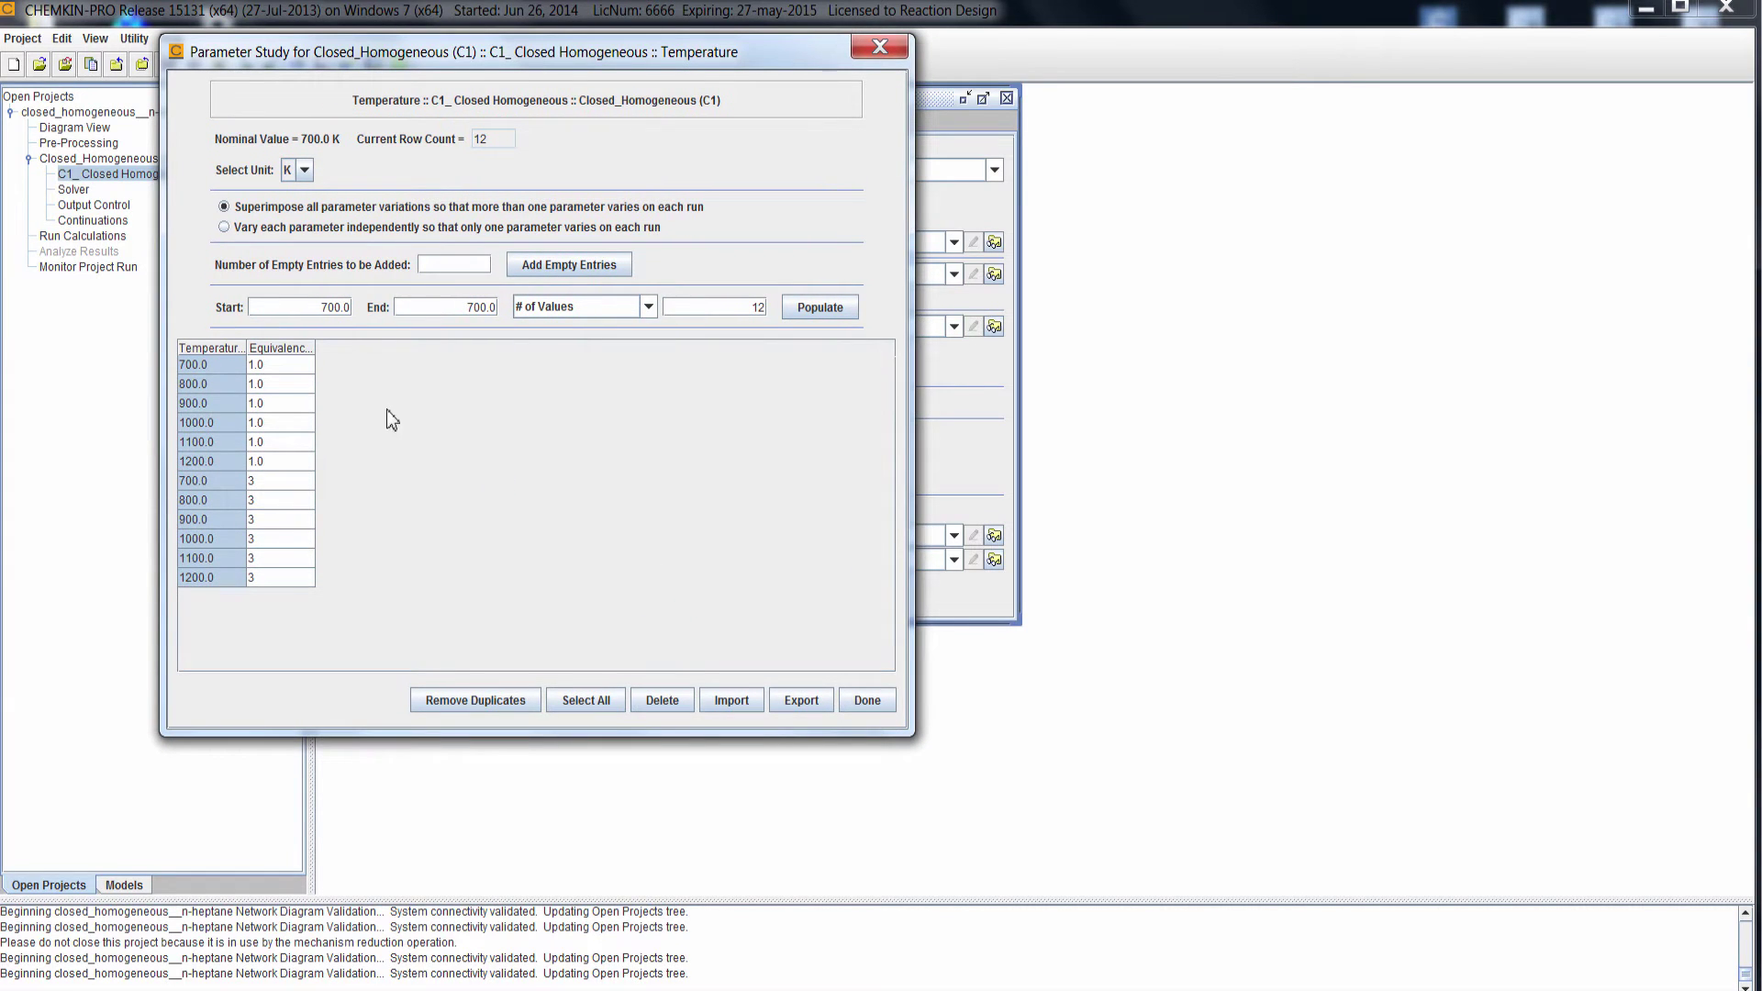
left_click(218, 365)
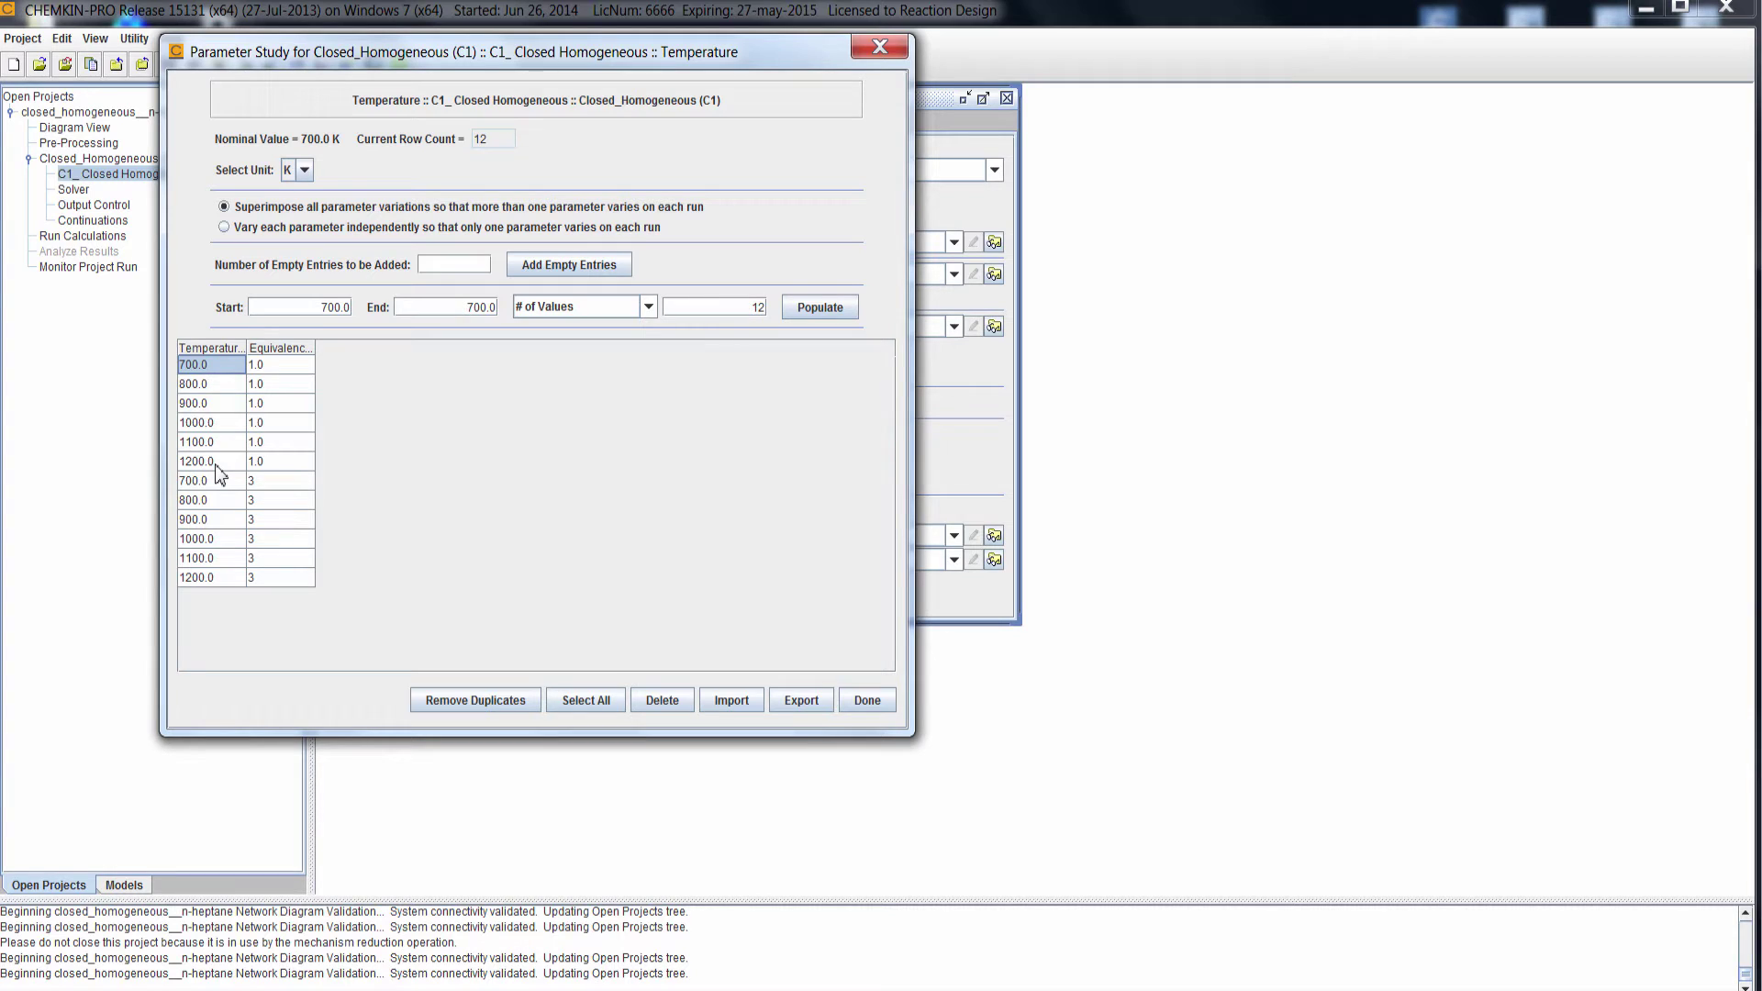
left_click(258, 388)
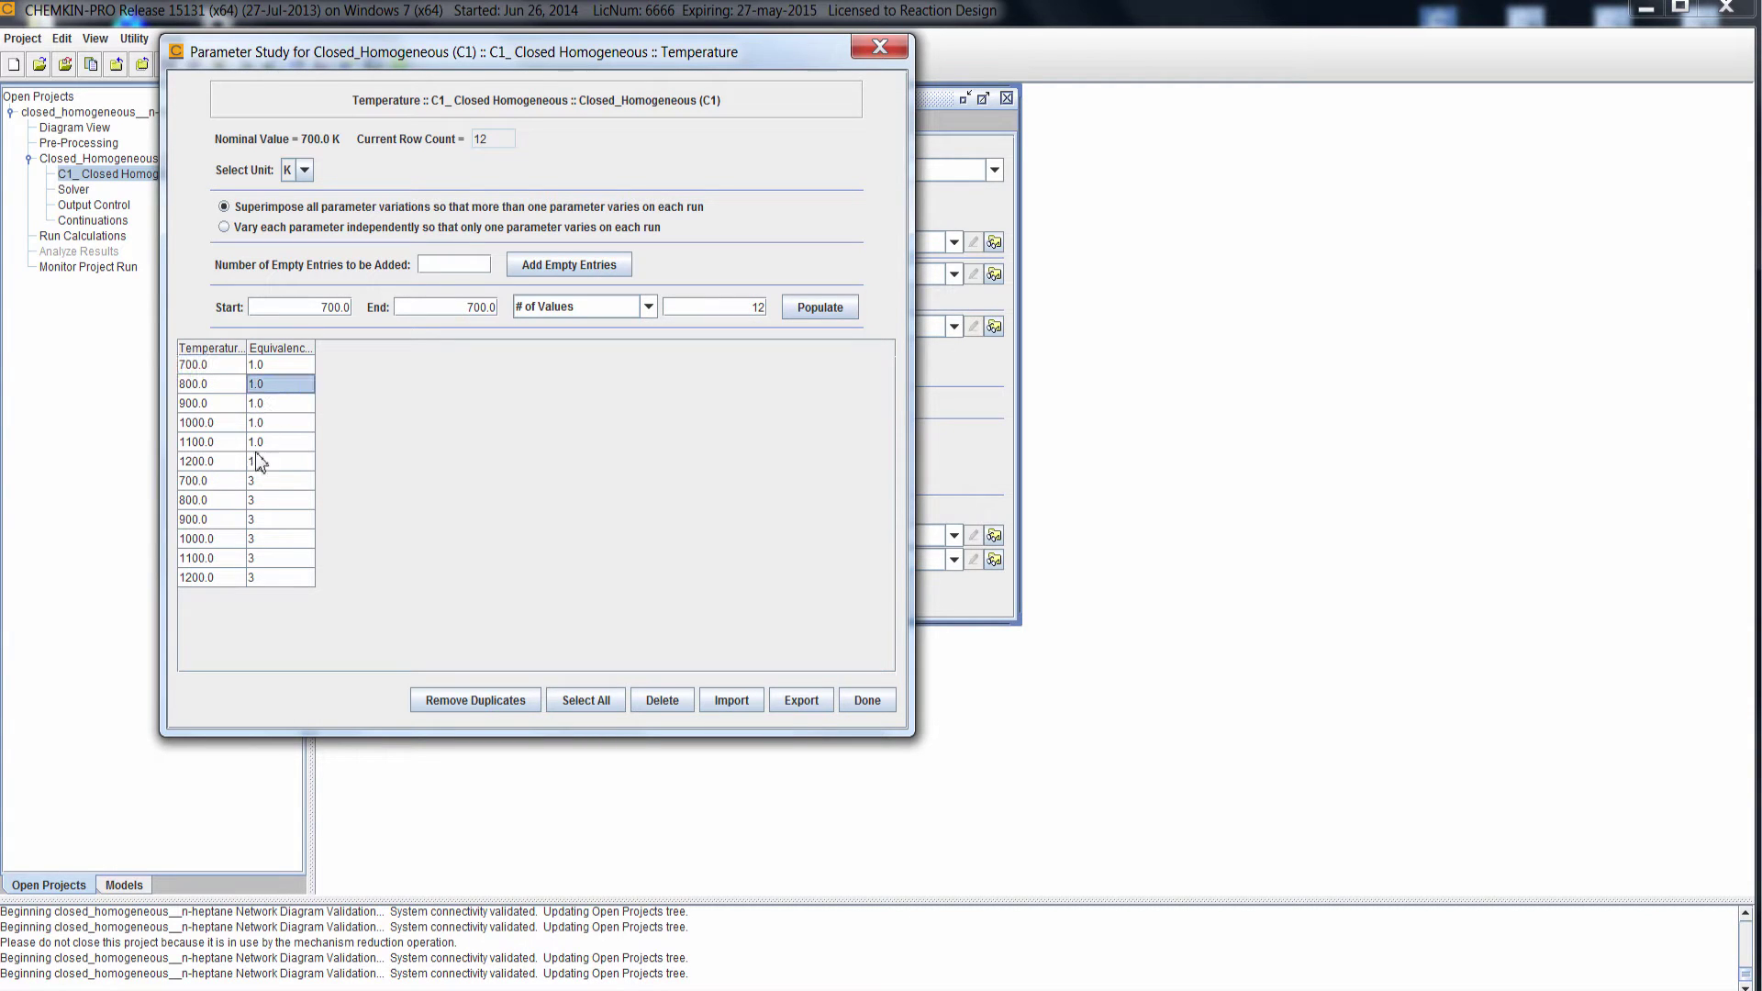
left_click(259, 502)
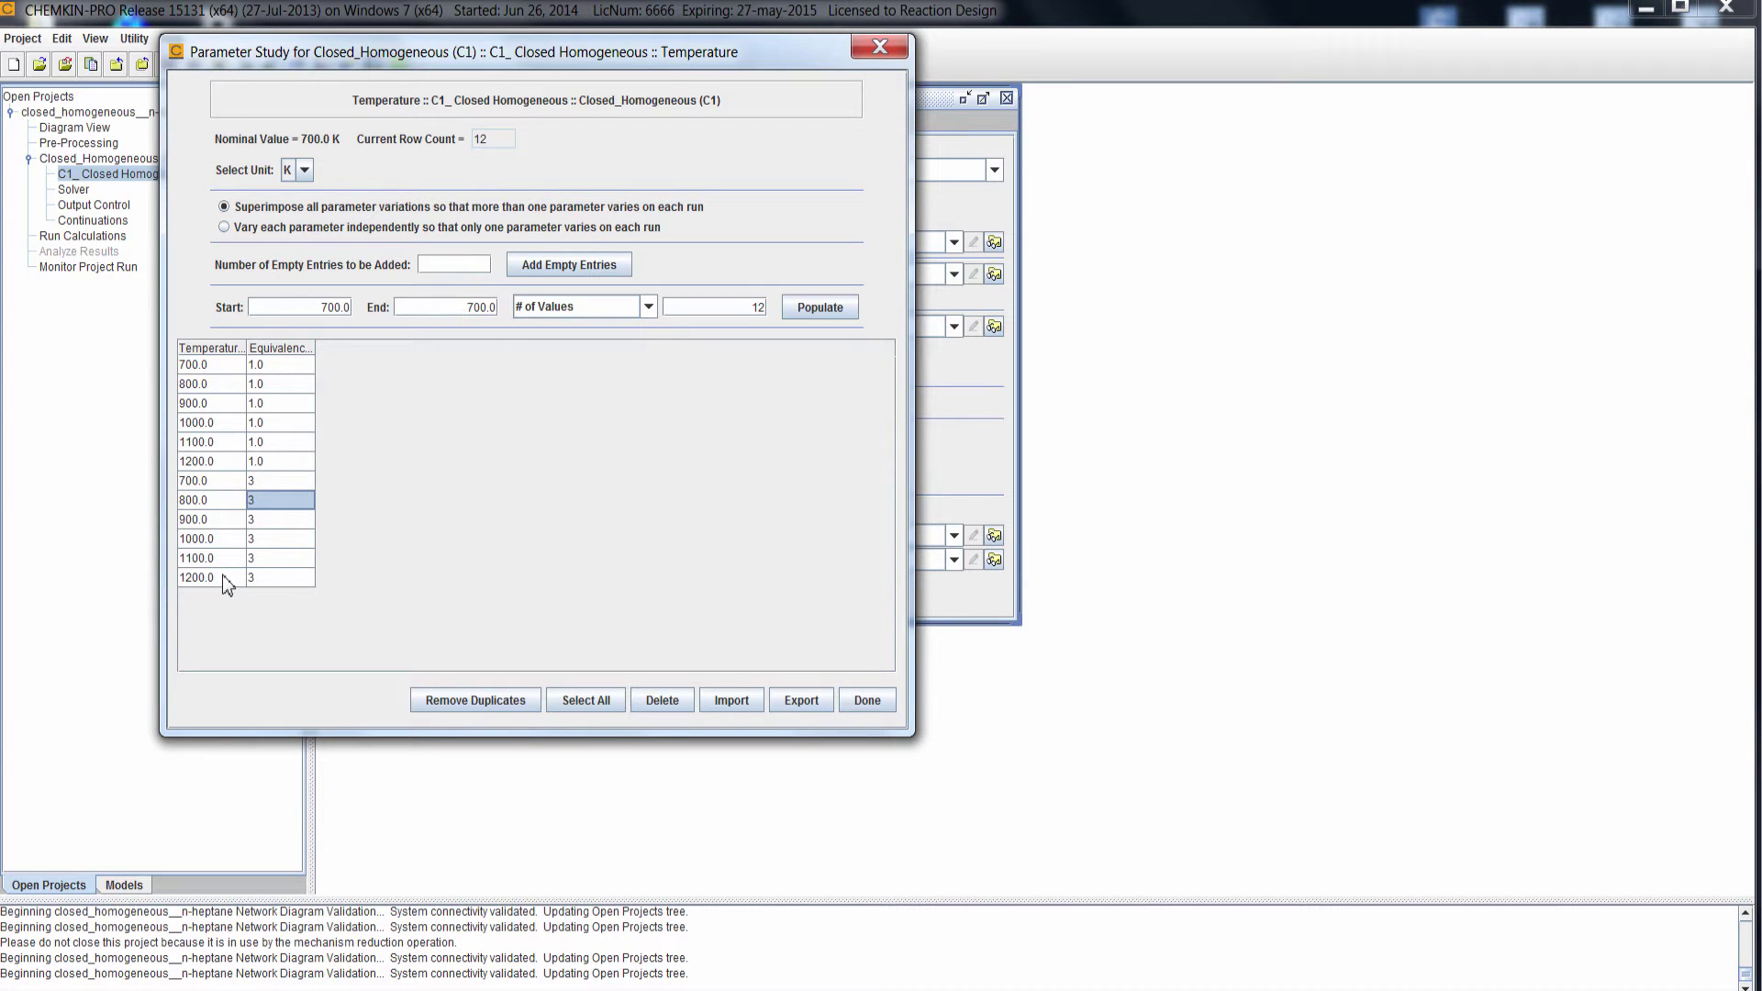
left_click(846, 700)
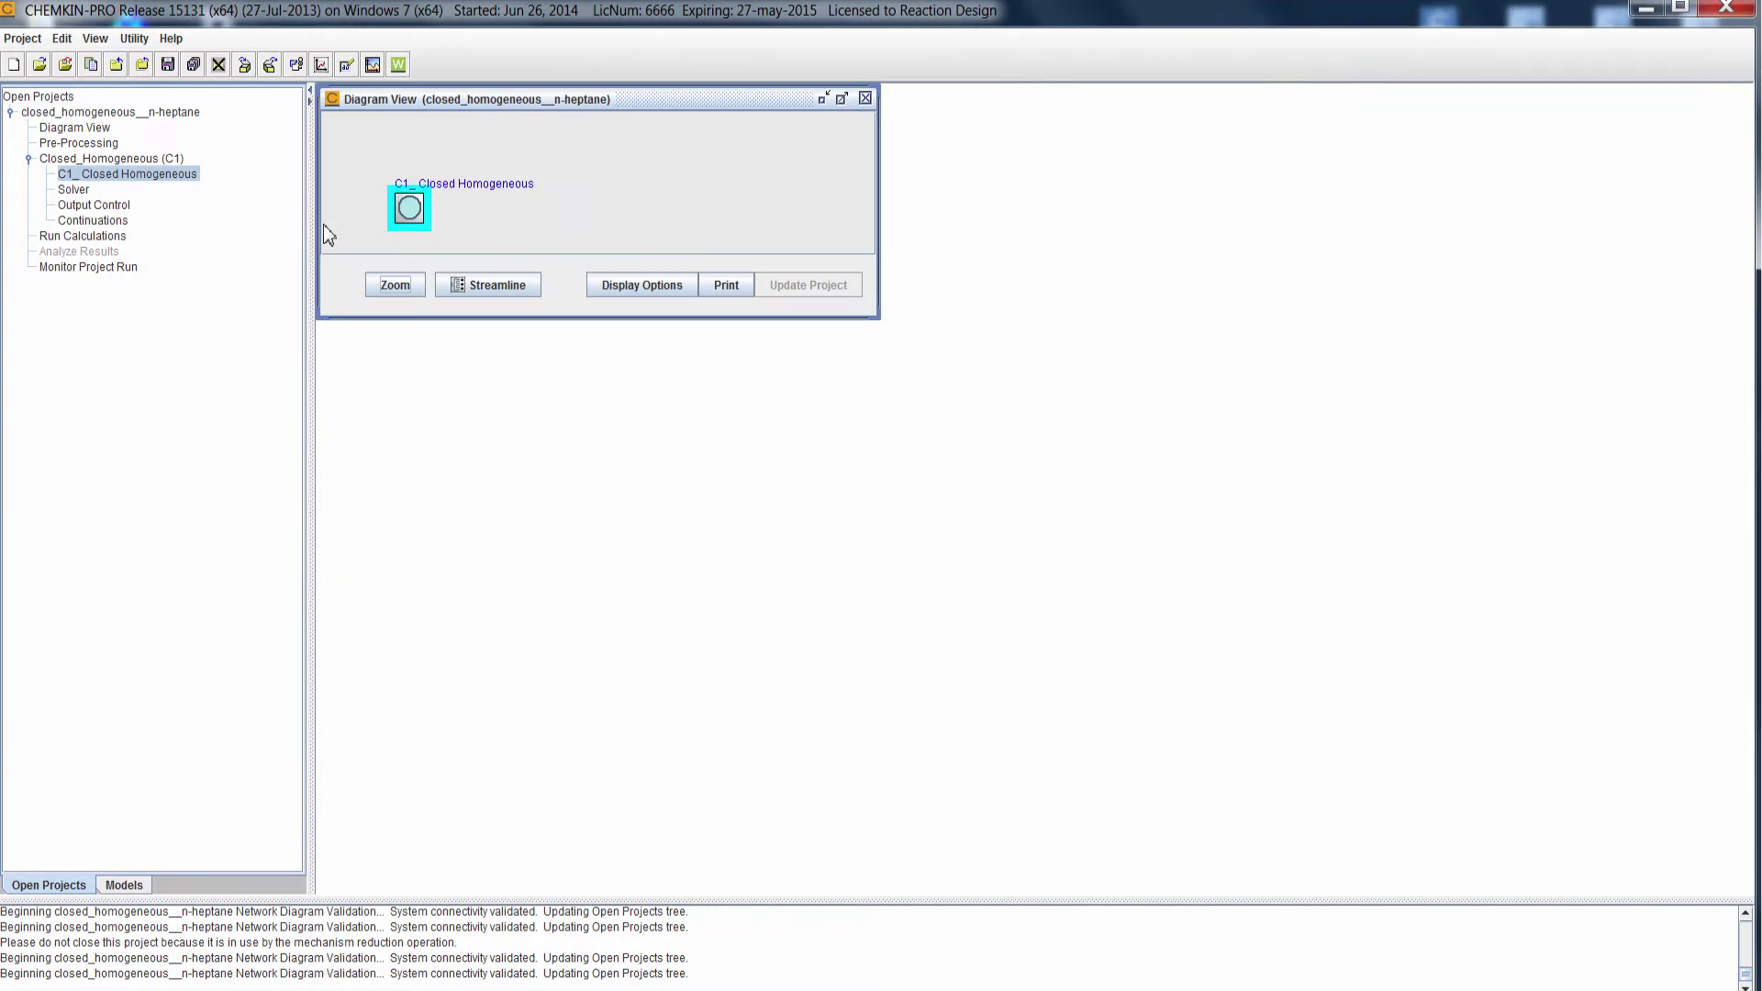
Detect ignition delay by Temperature Inflection Point in Output Control, then save the project
left_click(94, 208)
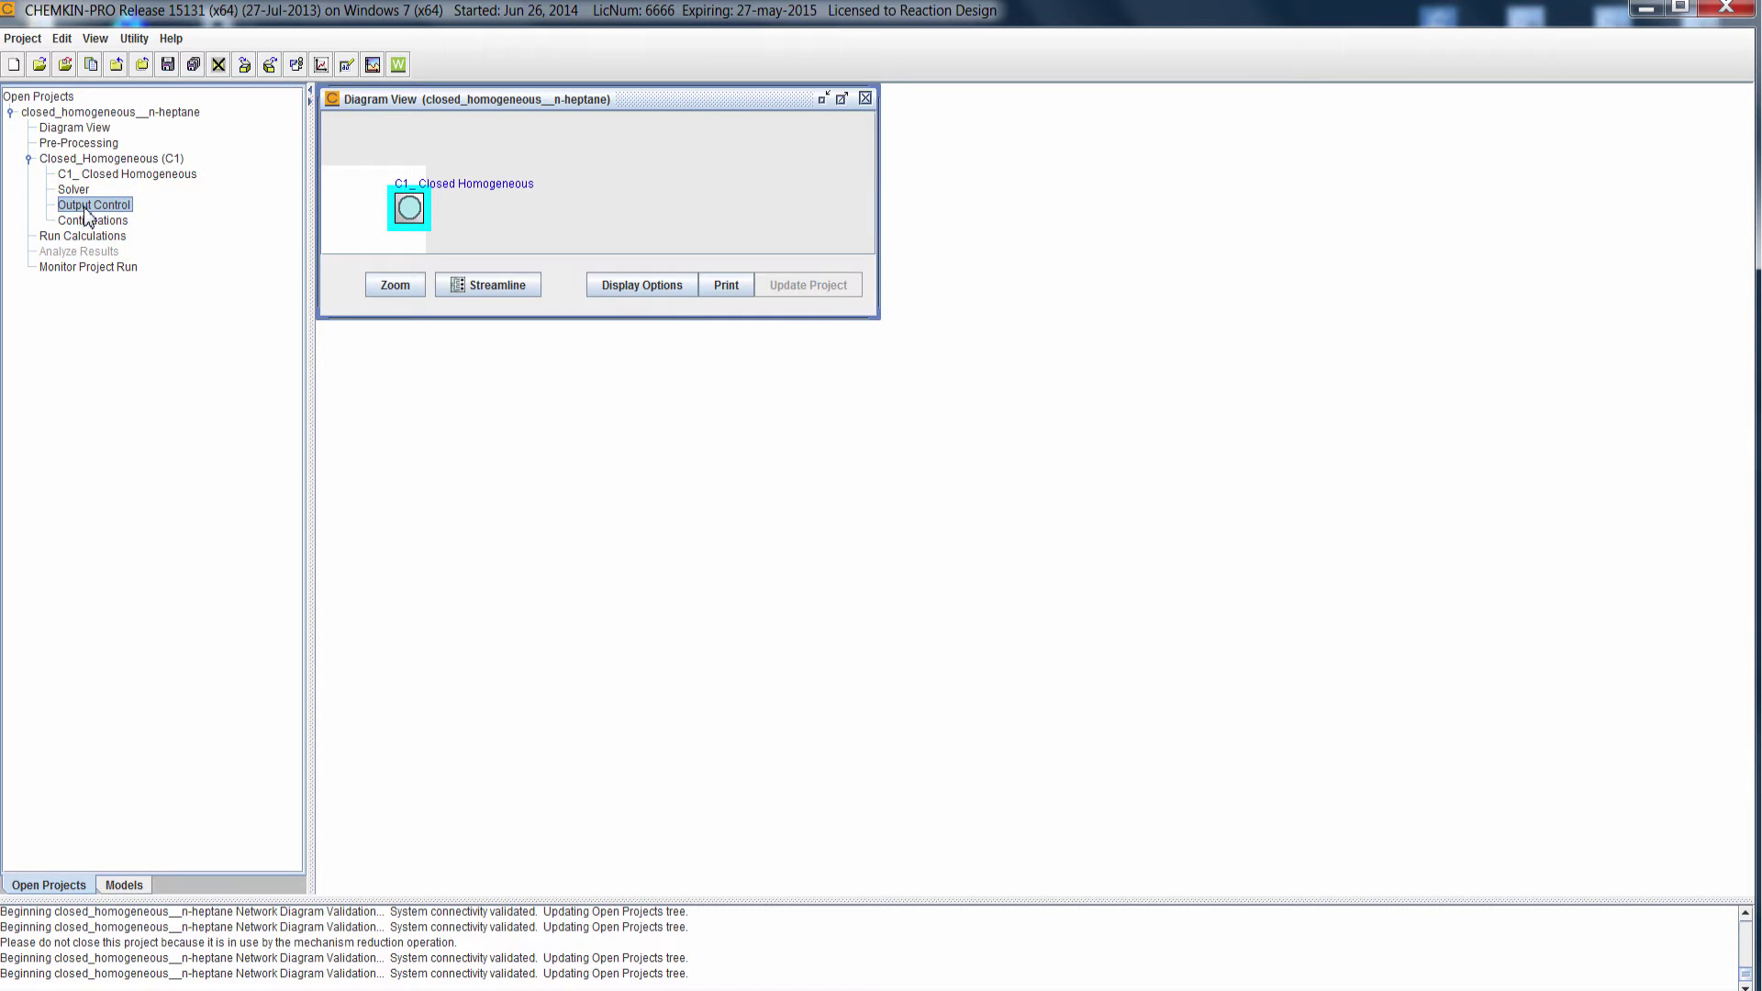
double_click(92, 209)
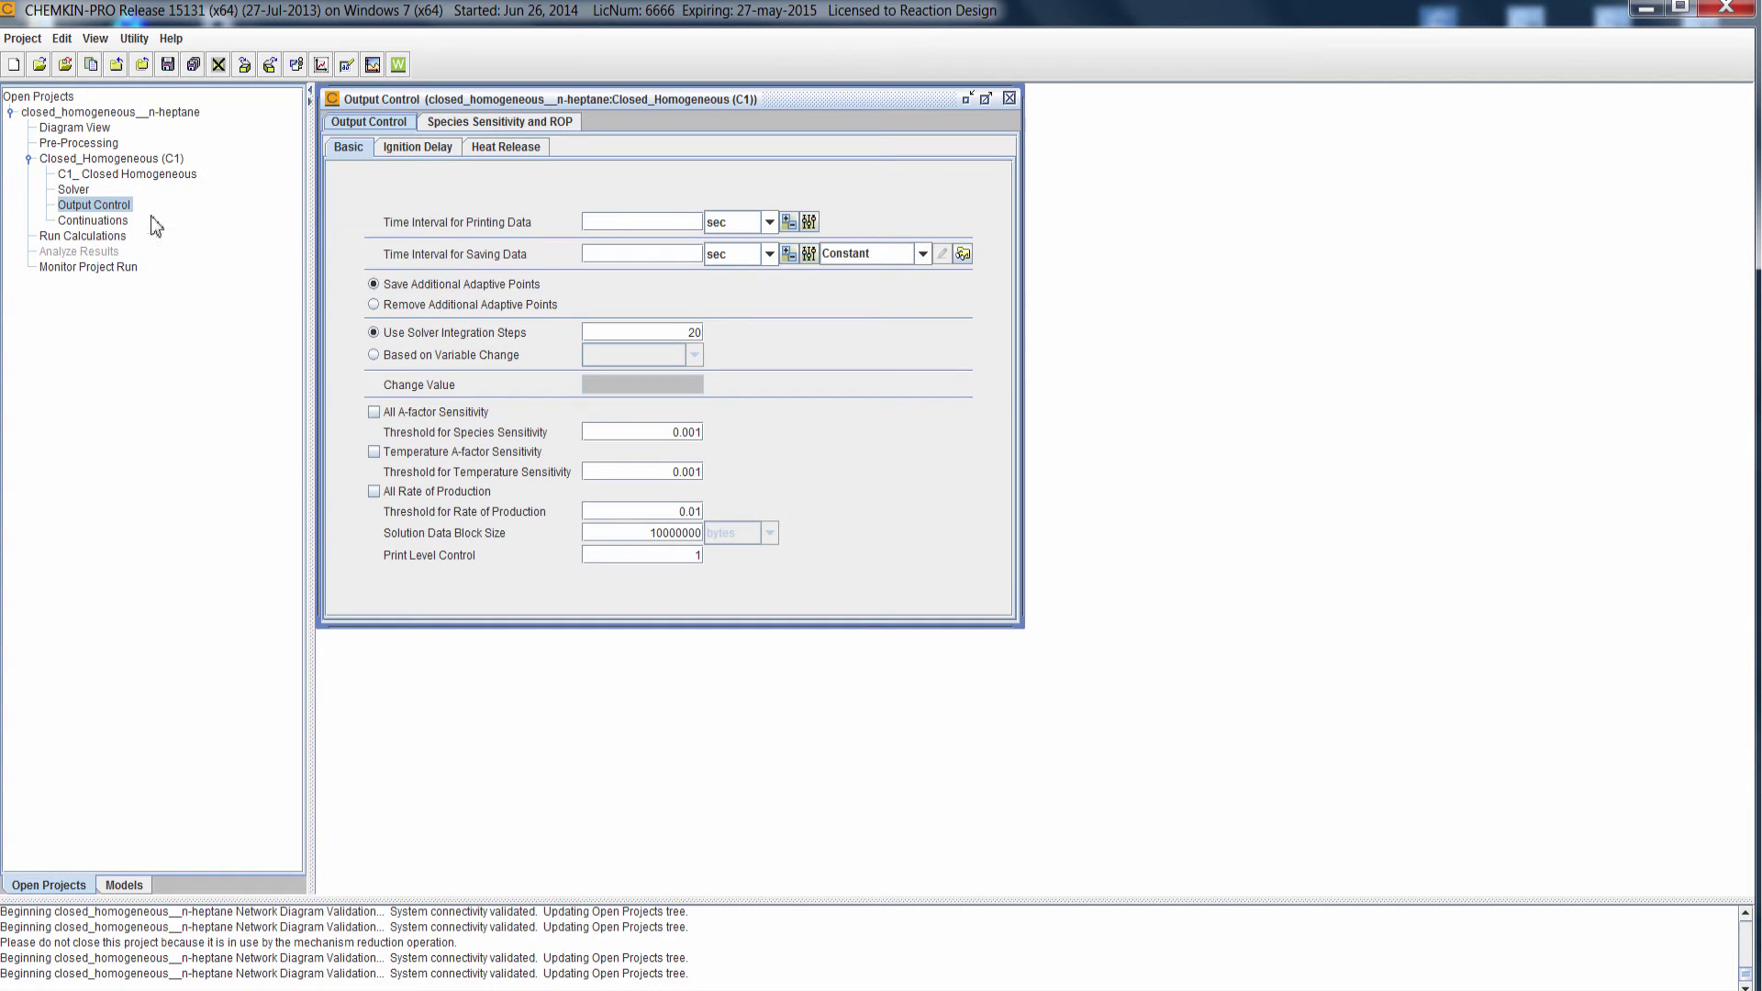
left_click(401, 156)
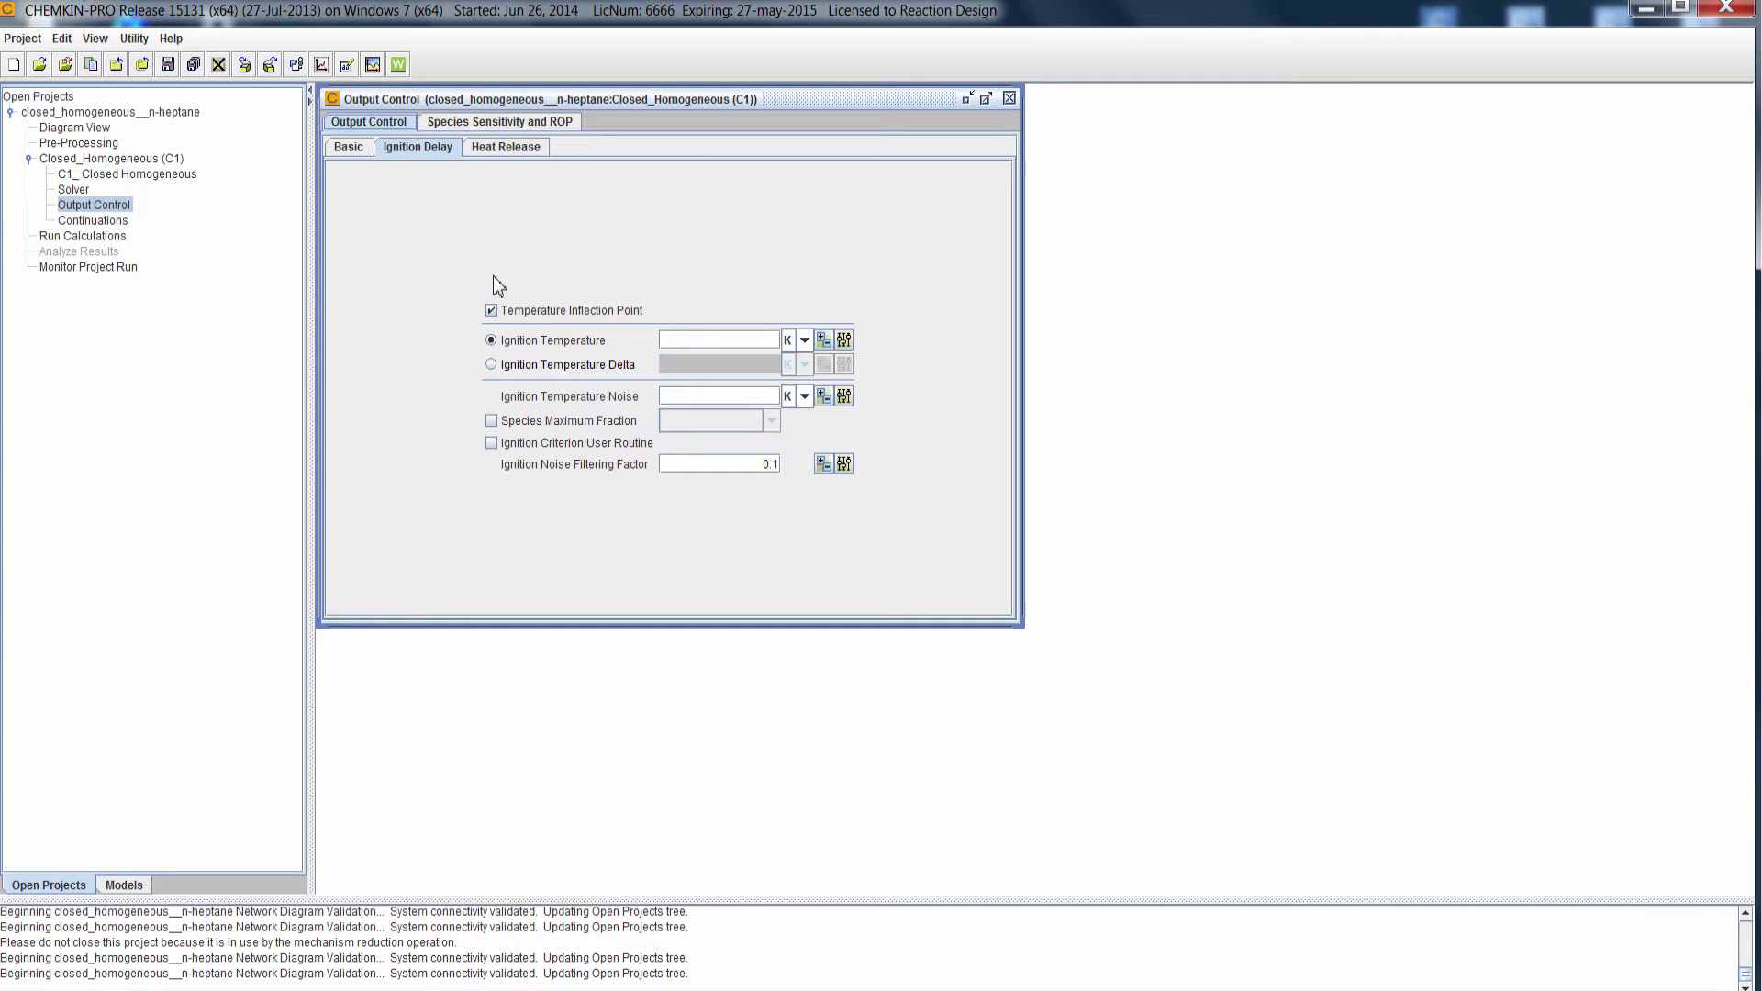
left_click(1009, 99)
left_click(168, 65)
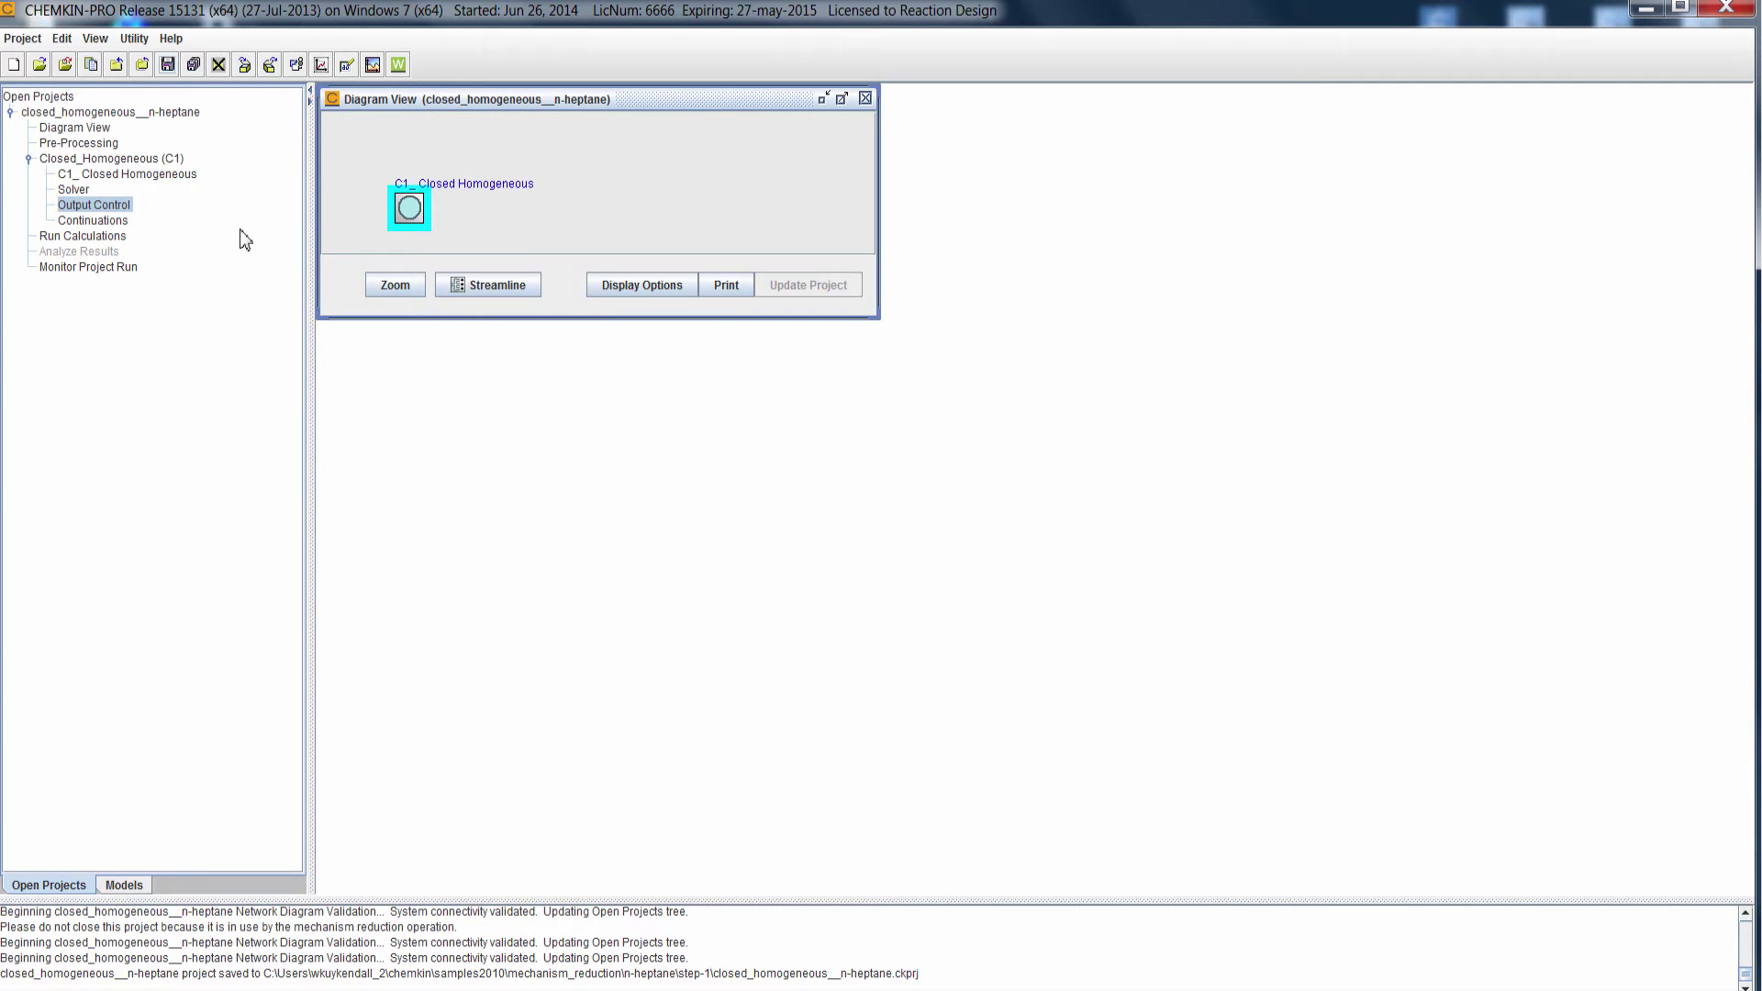
From Reaction Workbench, start setting up a new mechanism reduction operation
left_click(399, 65)
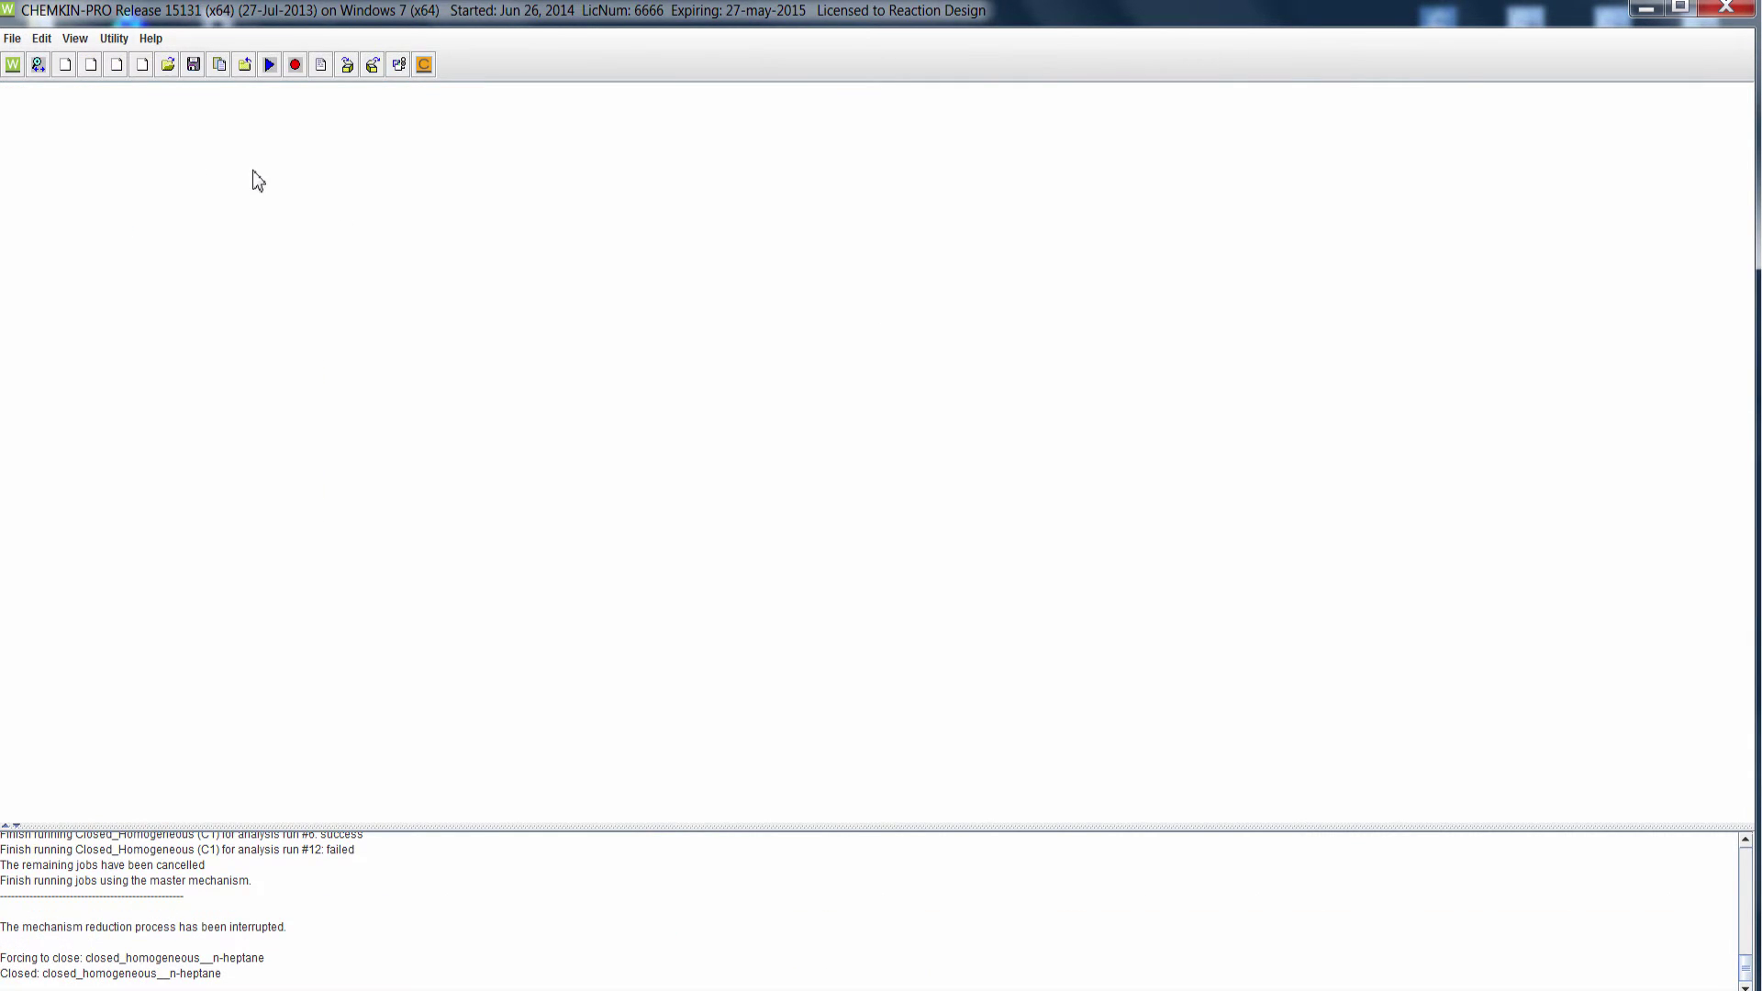
left_click(13, 38)
left_click(24, 61)
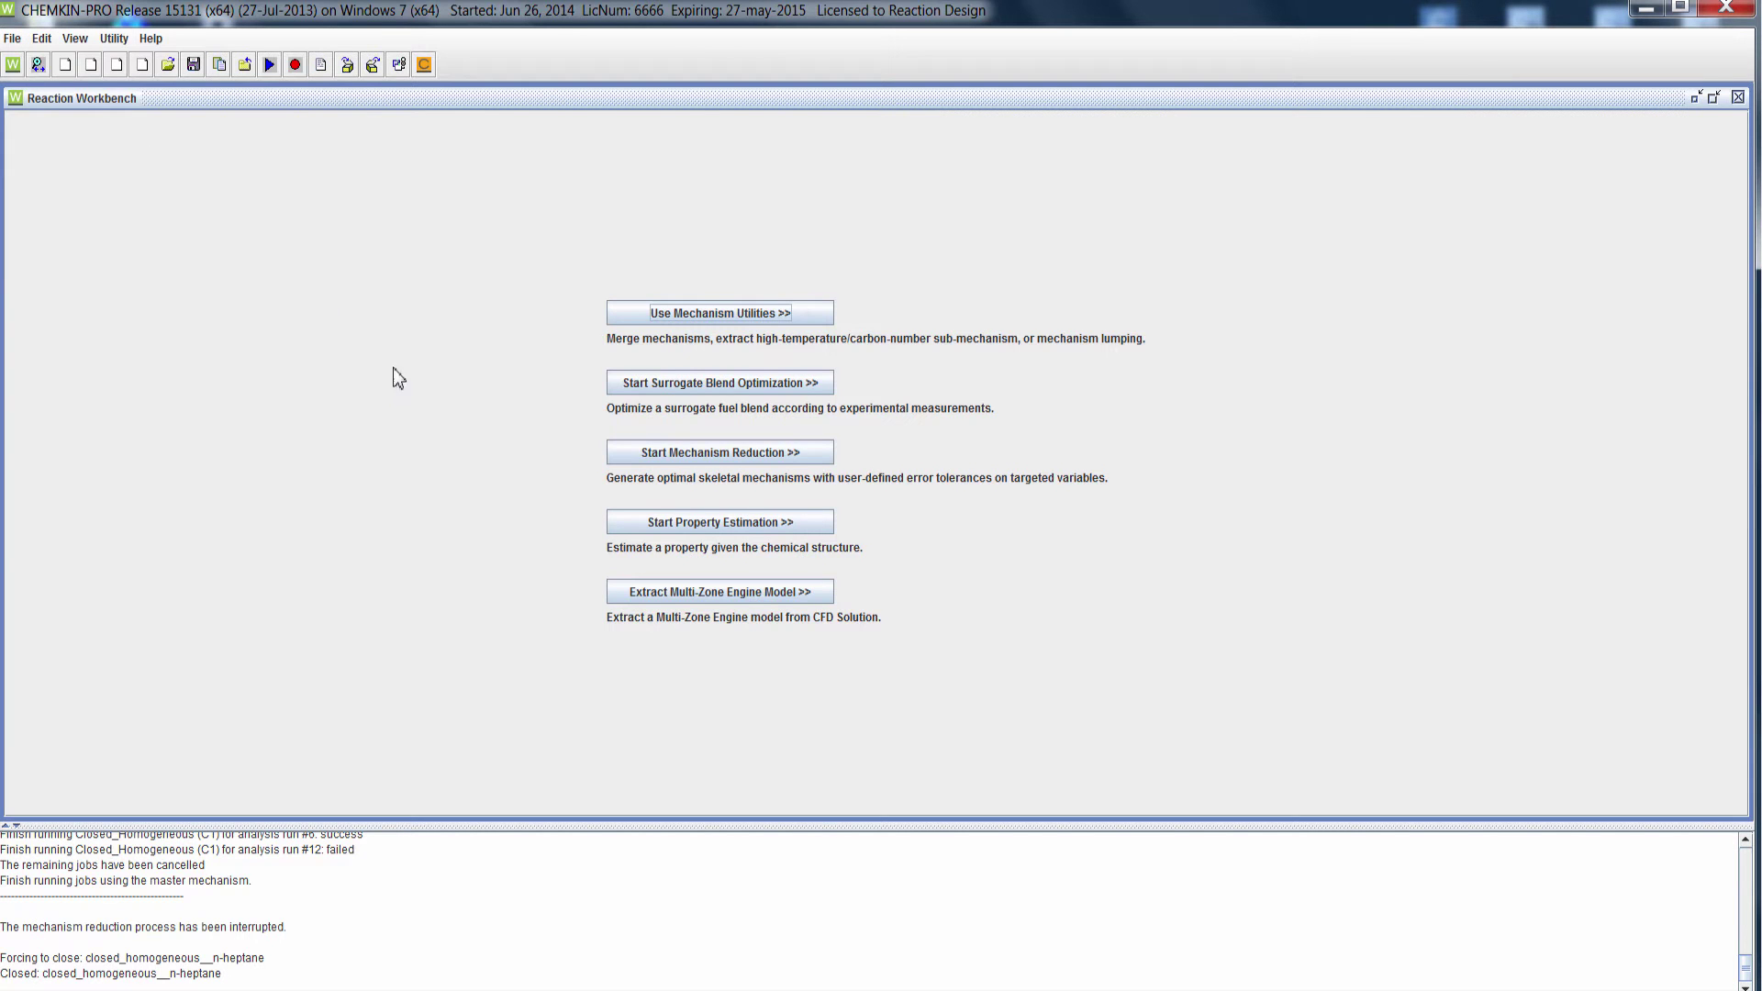
left_click(640, 452)
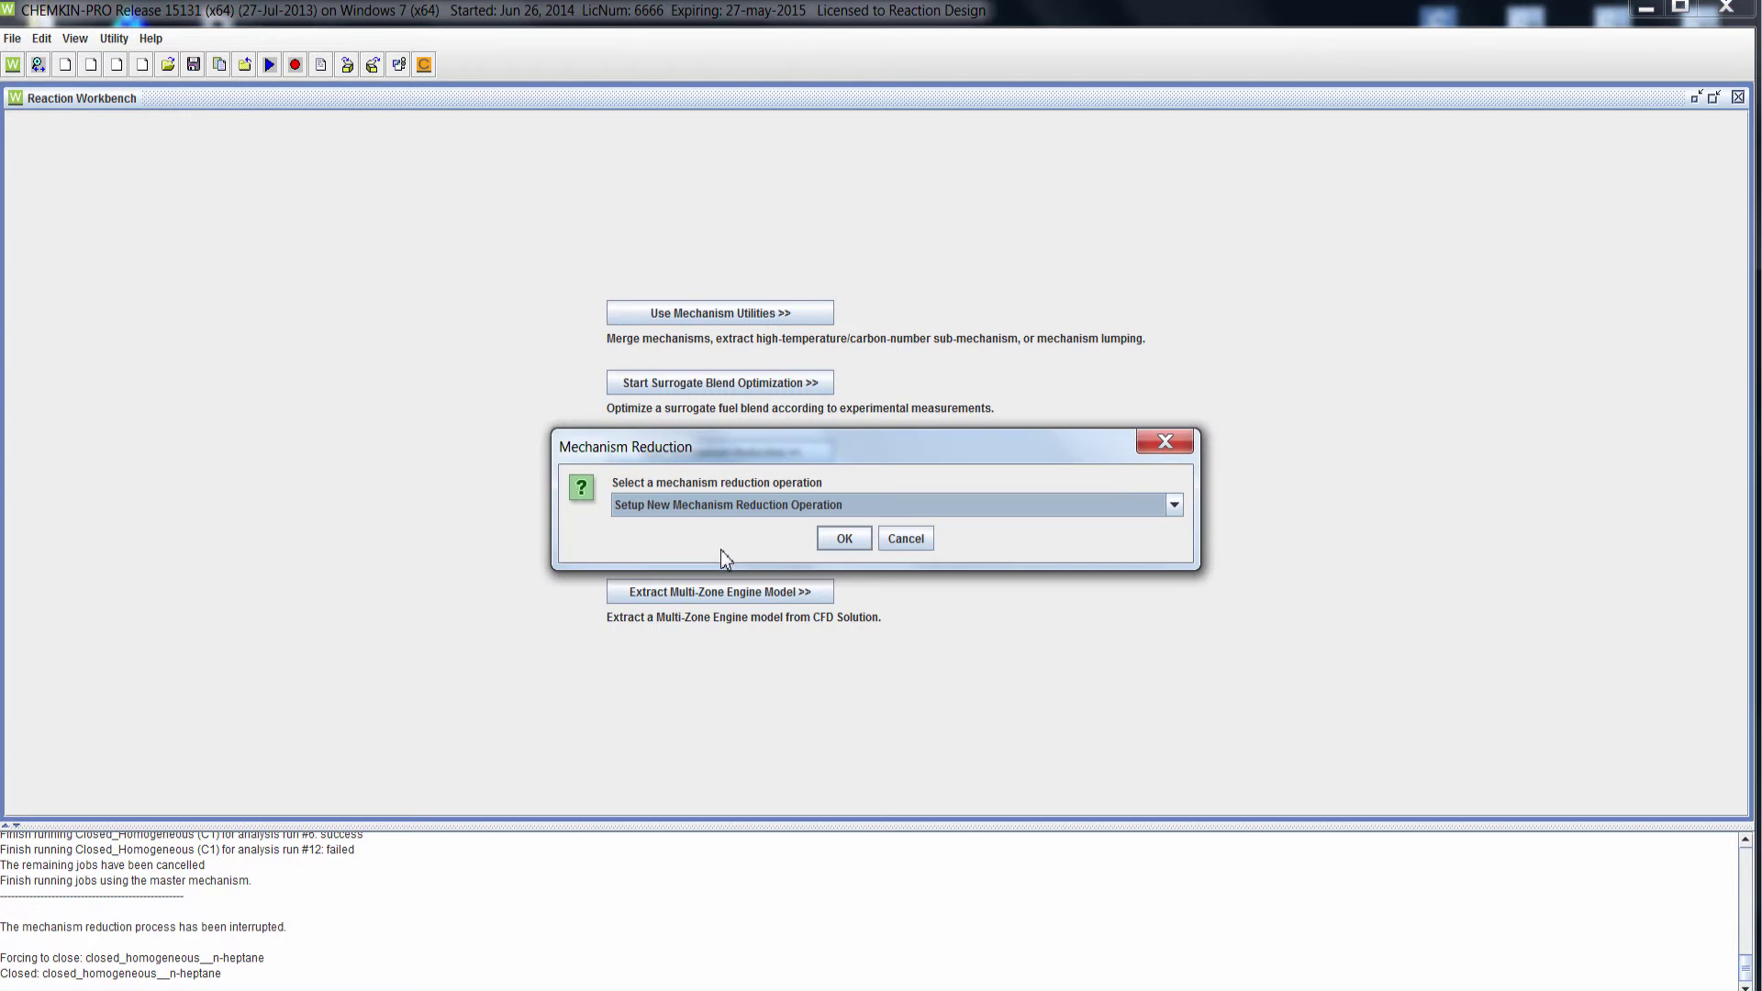
left_click(843, 538)
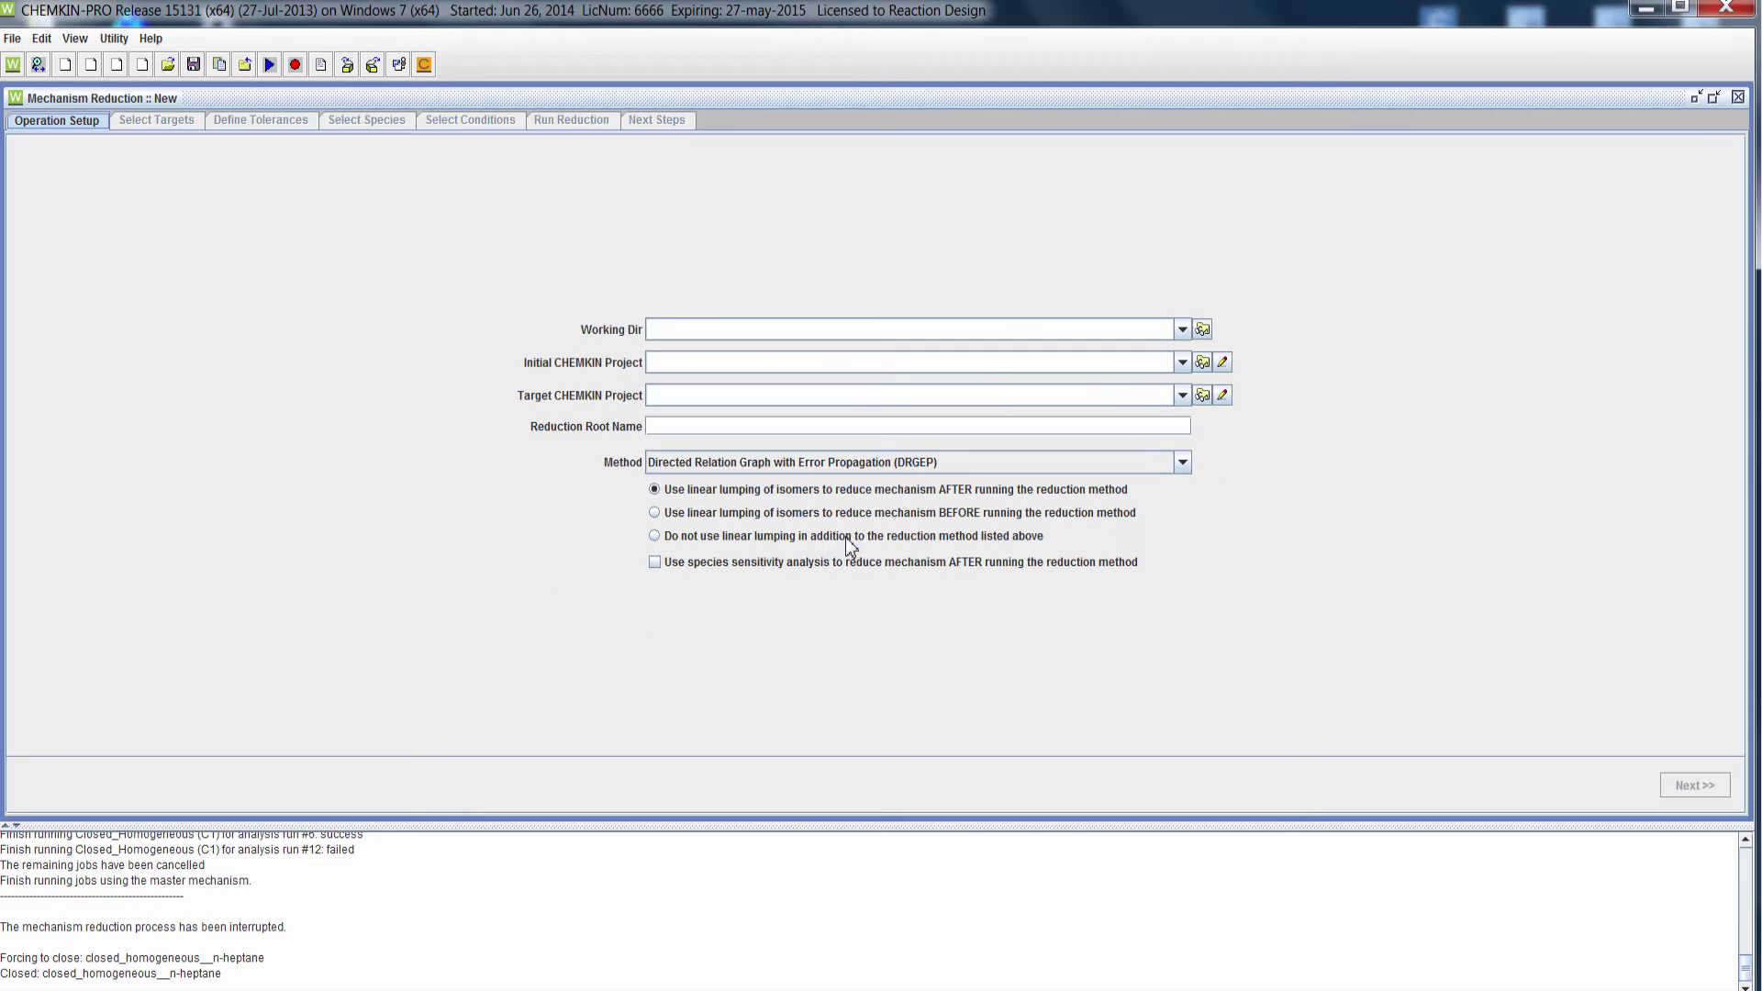
Use the chemkin home folder as working directory and the n-heptane step-1 project as initial project
left_click(1202, 329)
left_click(1189, 265)
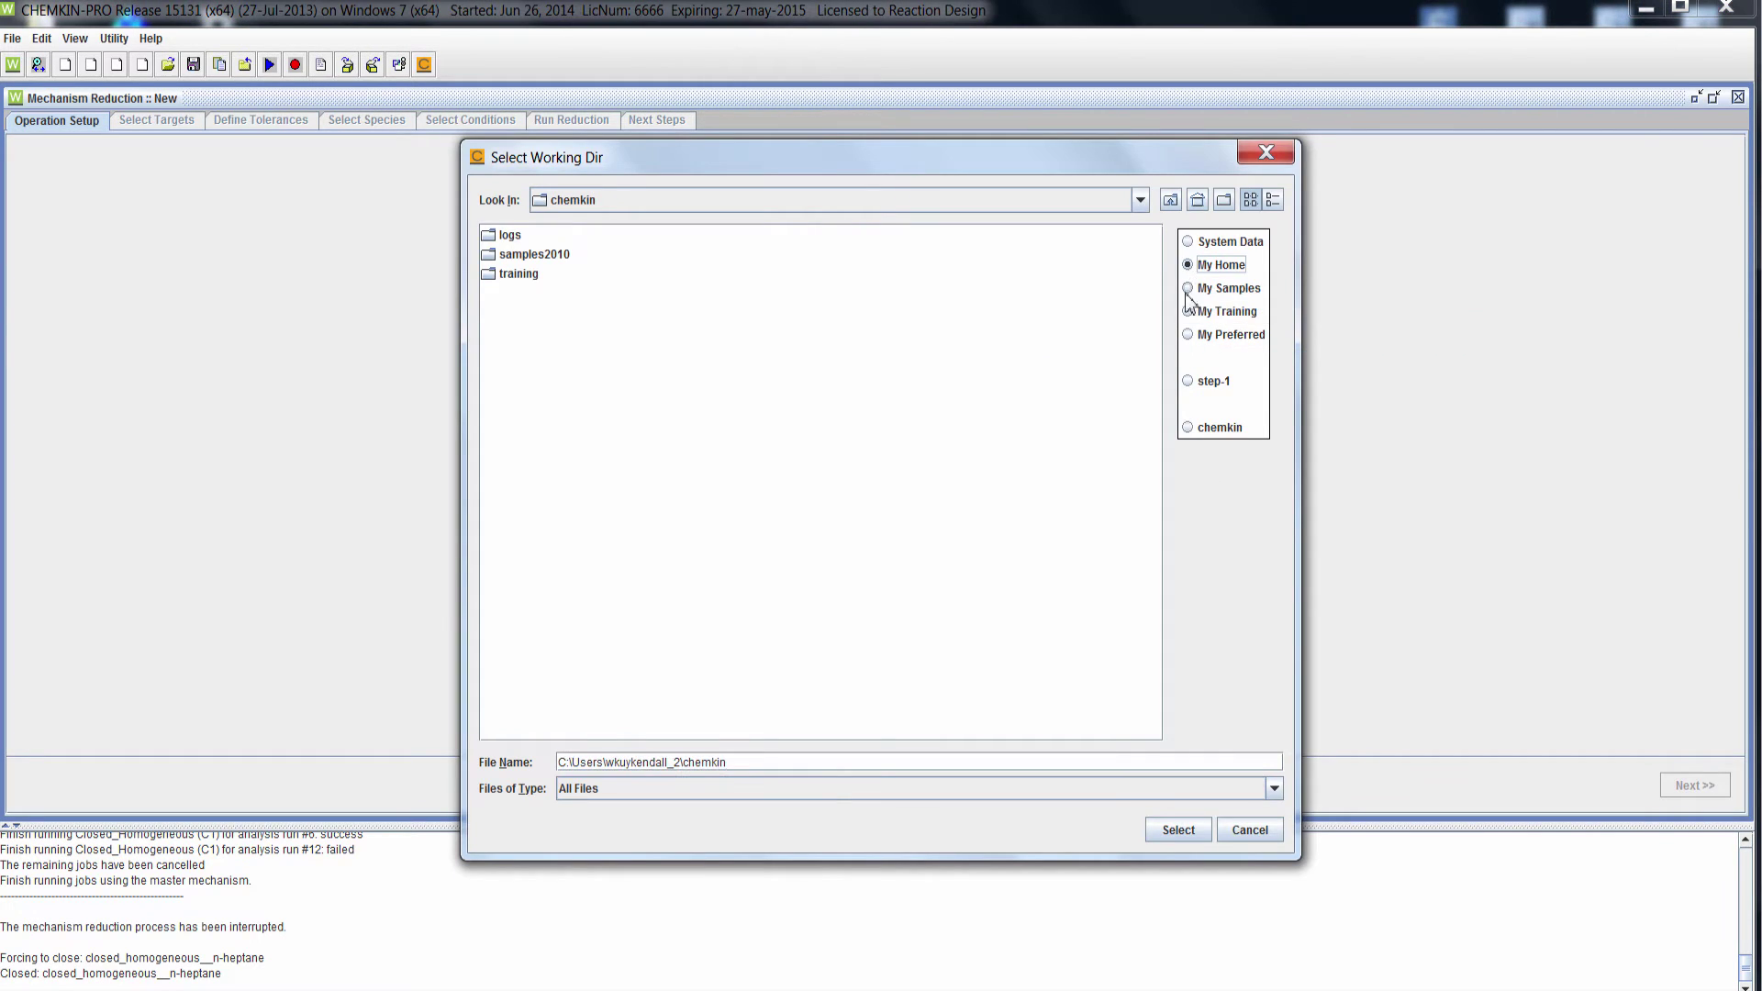
left_click(1180, 830)
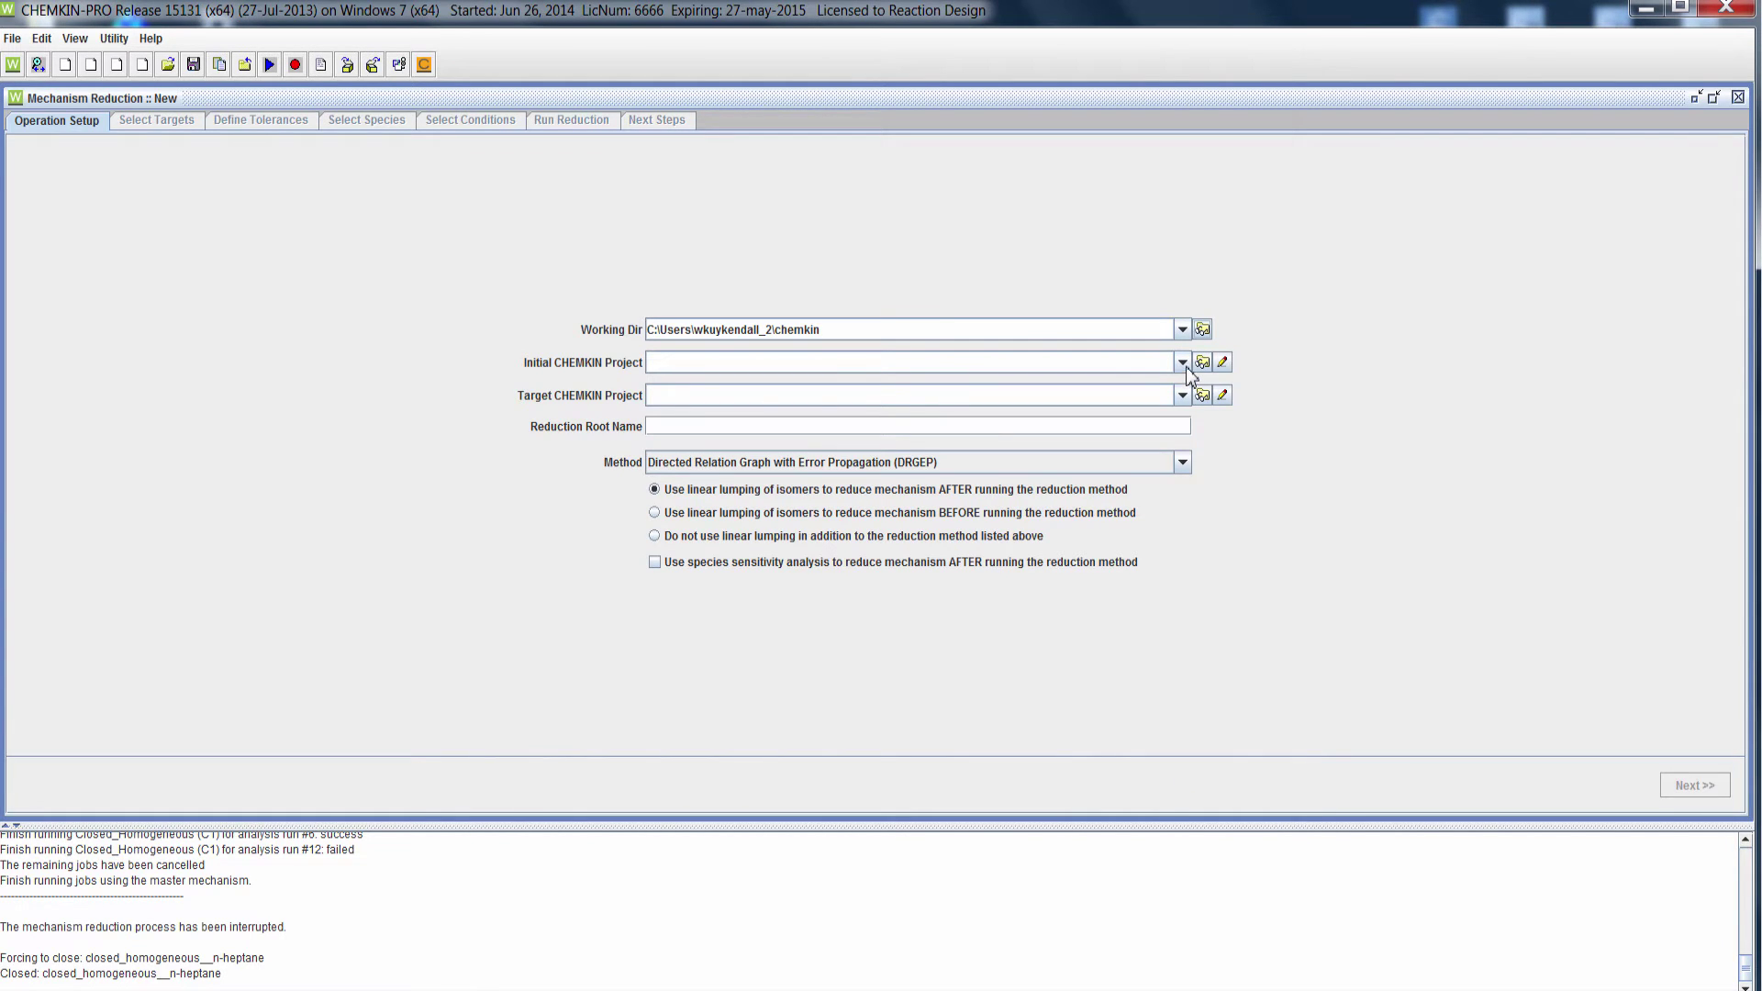
left_click(1183, 364)
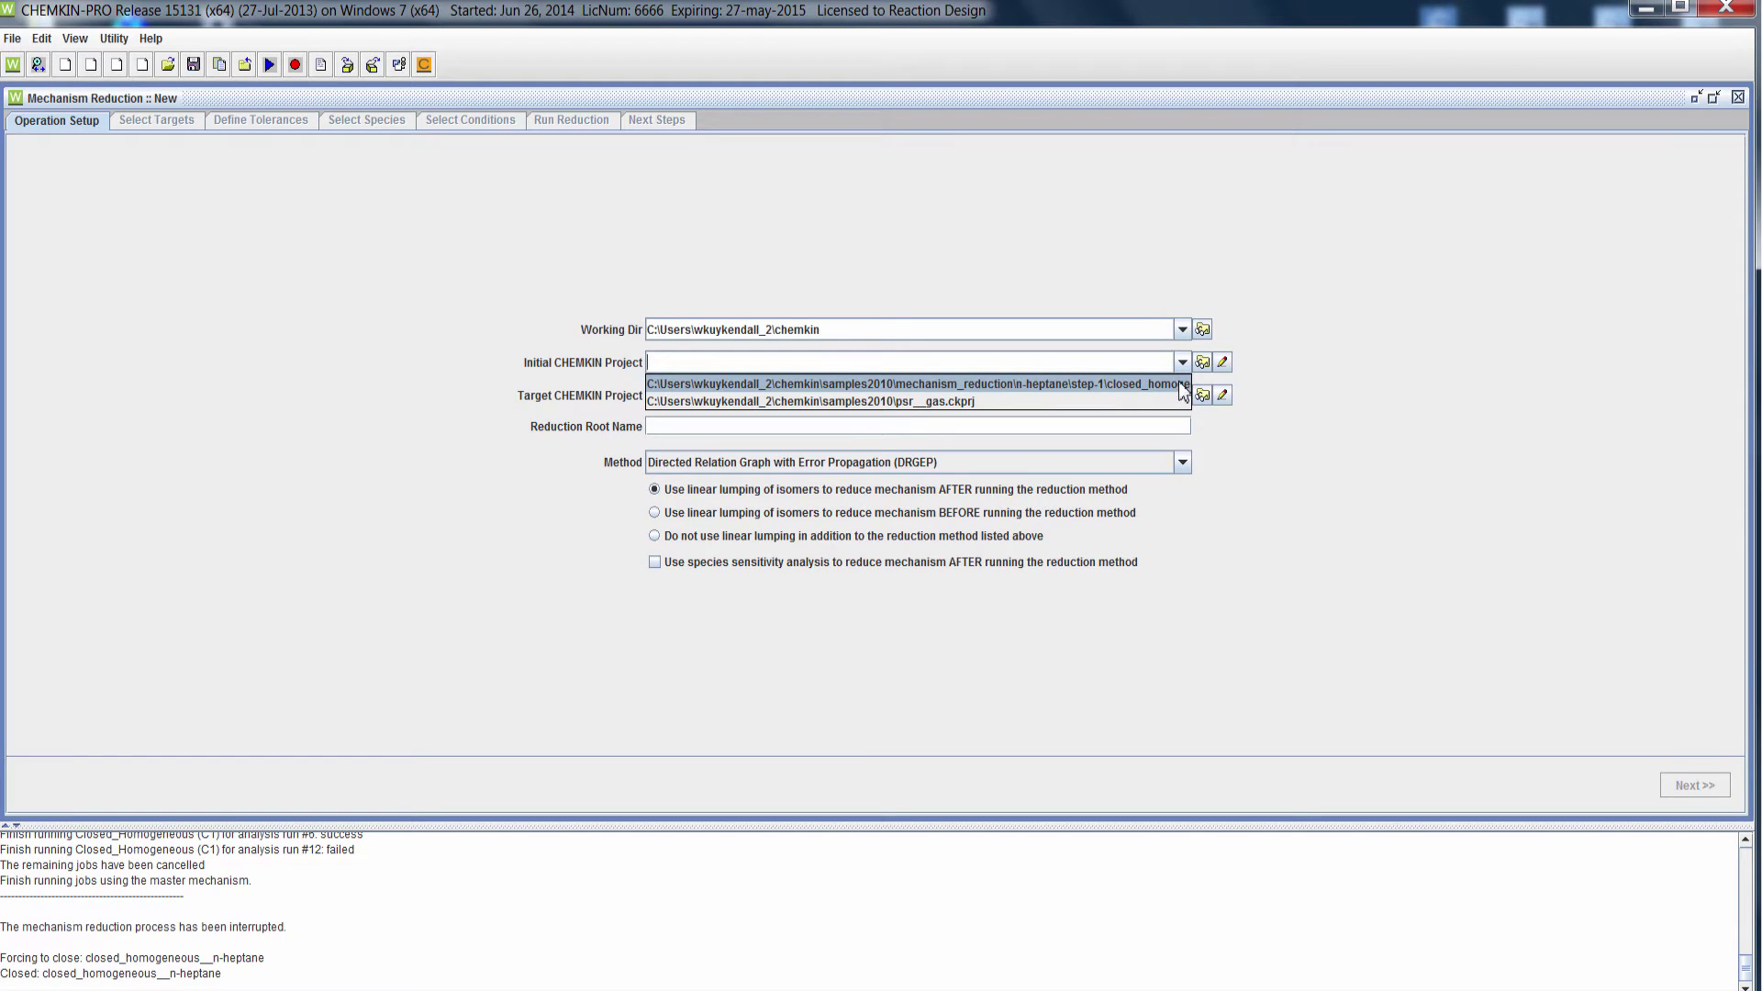
left_click(1137, 383)
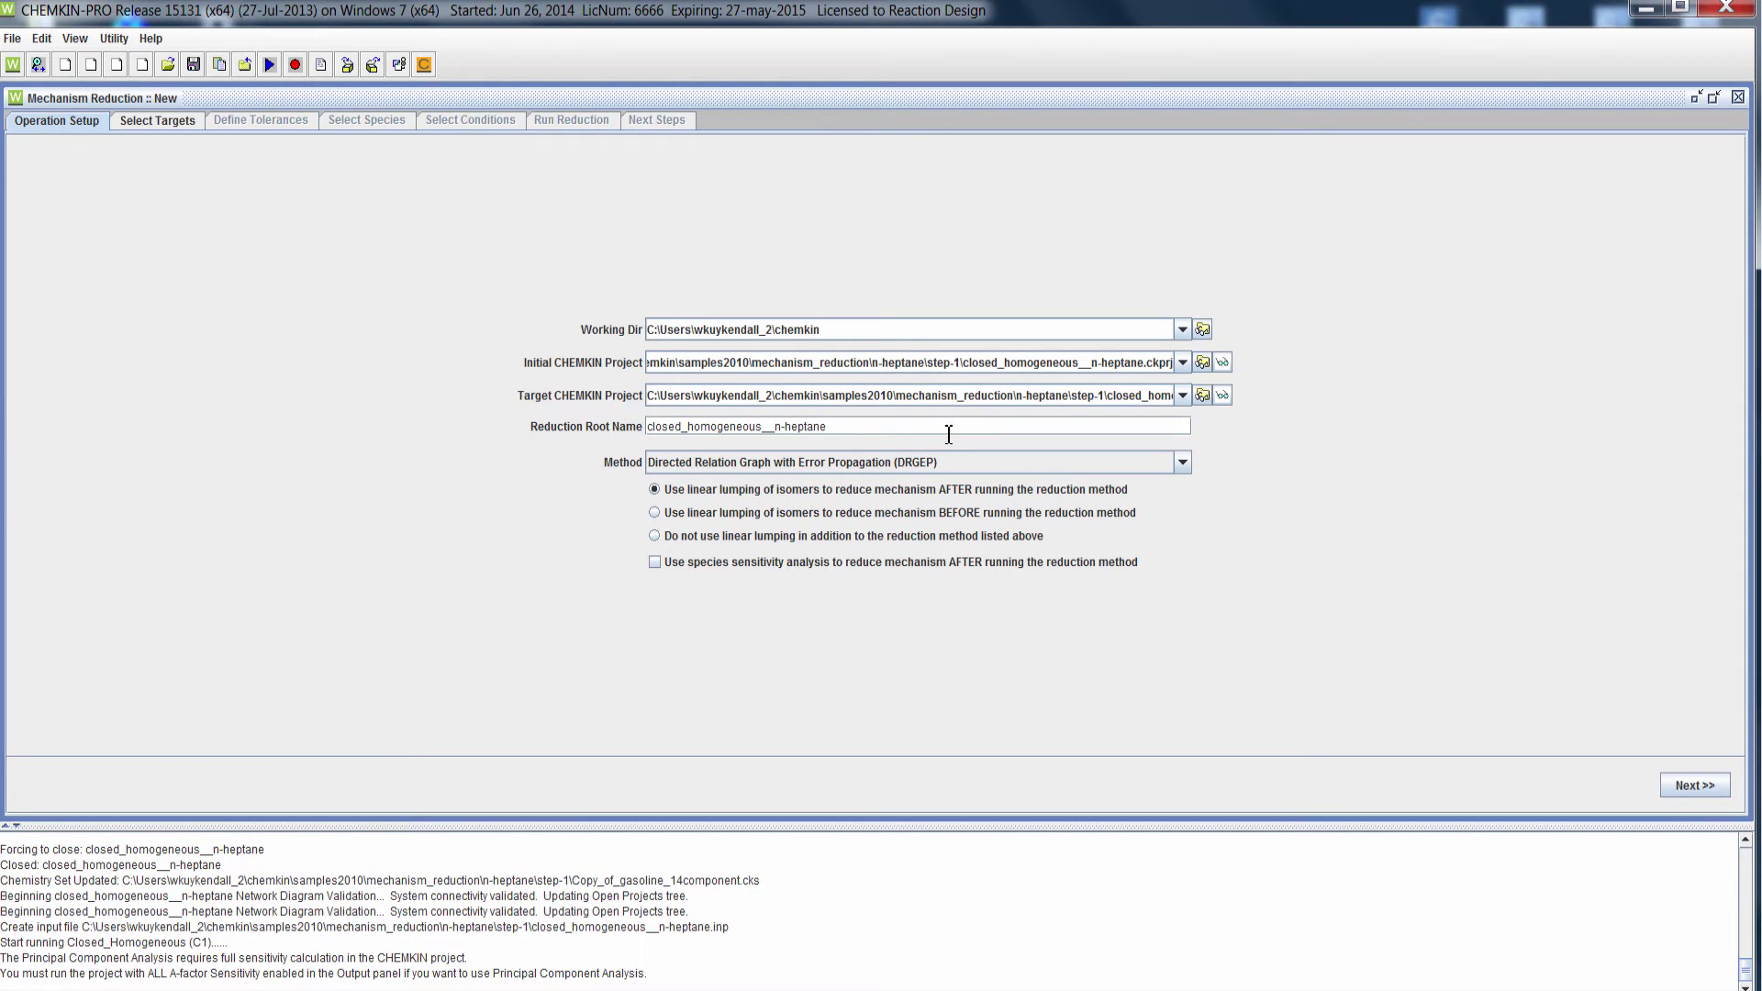
Name the reduction root 'crgep1', choose DRGEP, and turn off linear lumping of isomers
triple_click(848, 429)
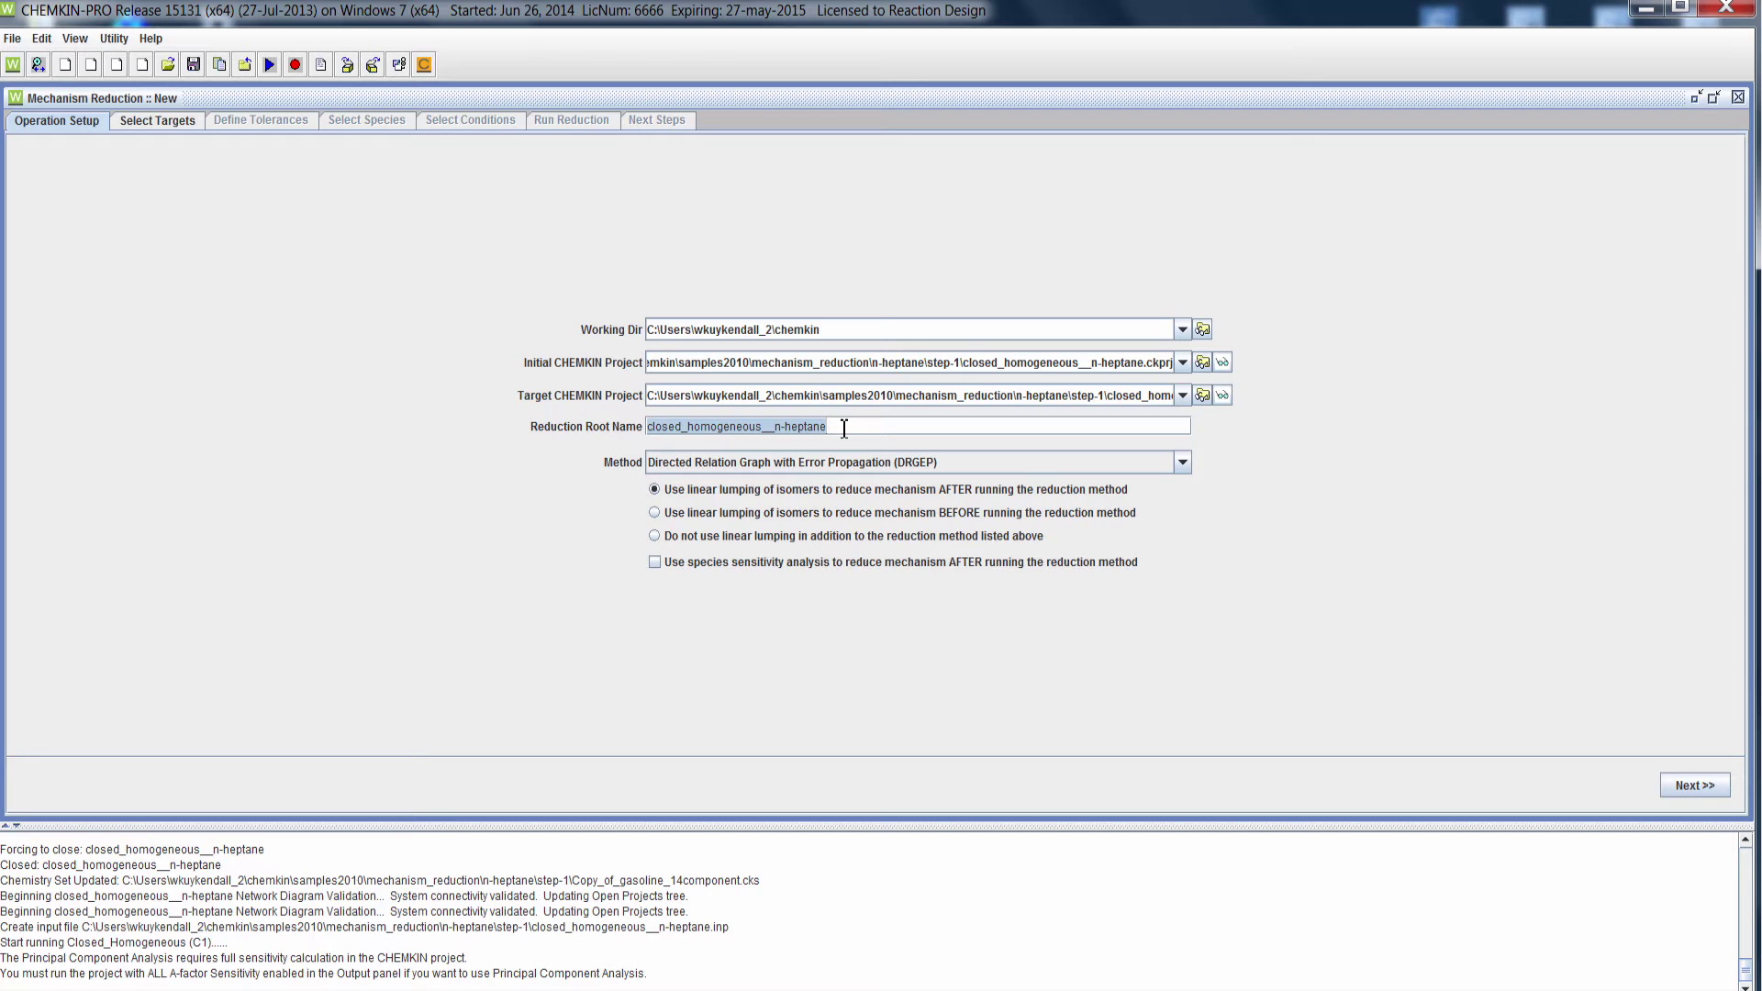
type("c")
type("rgep1")
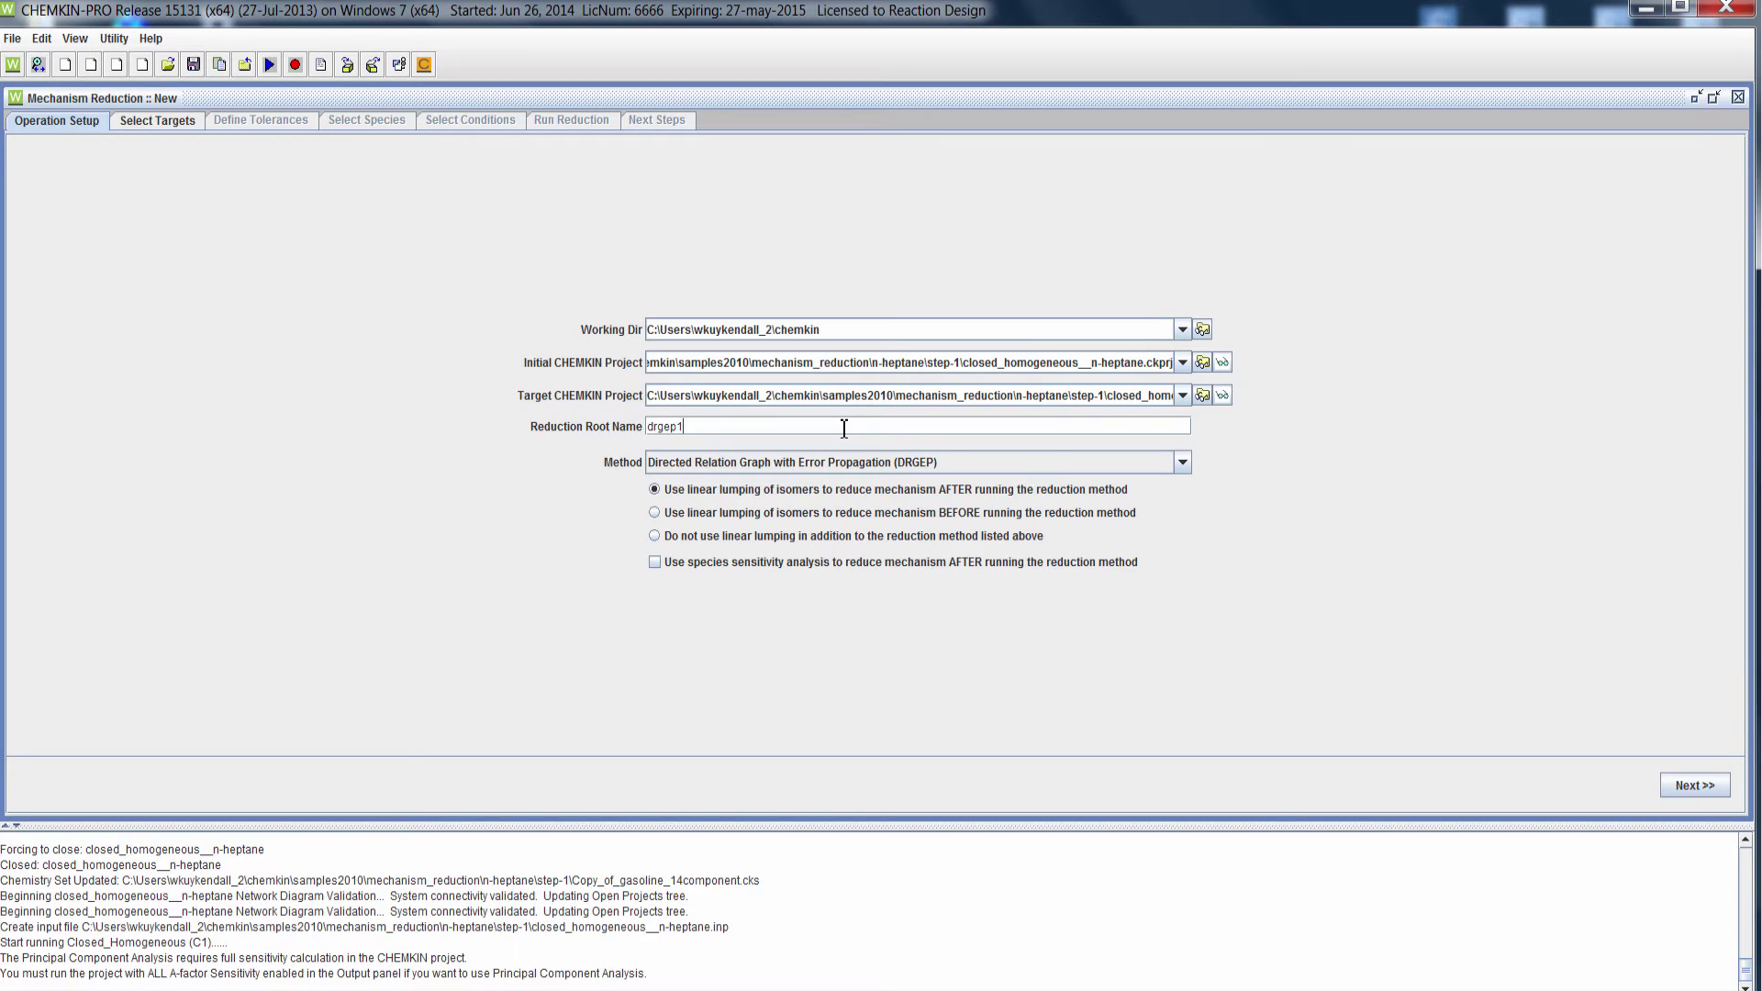
mouse_move(1183, 466)
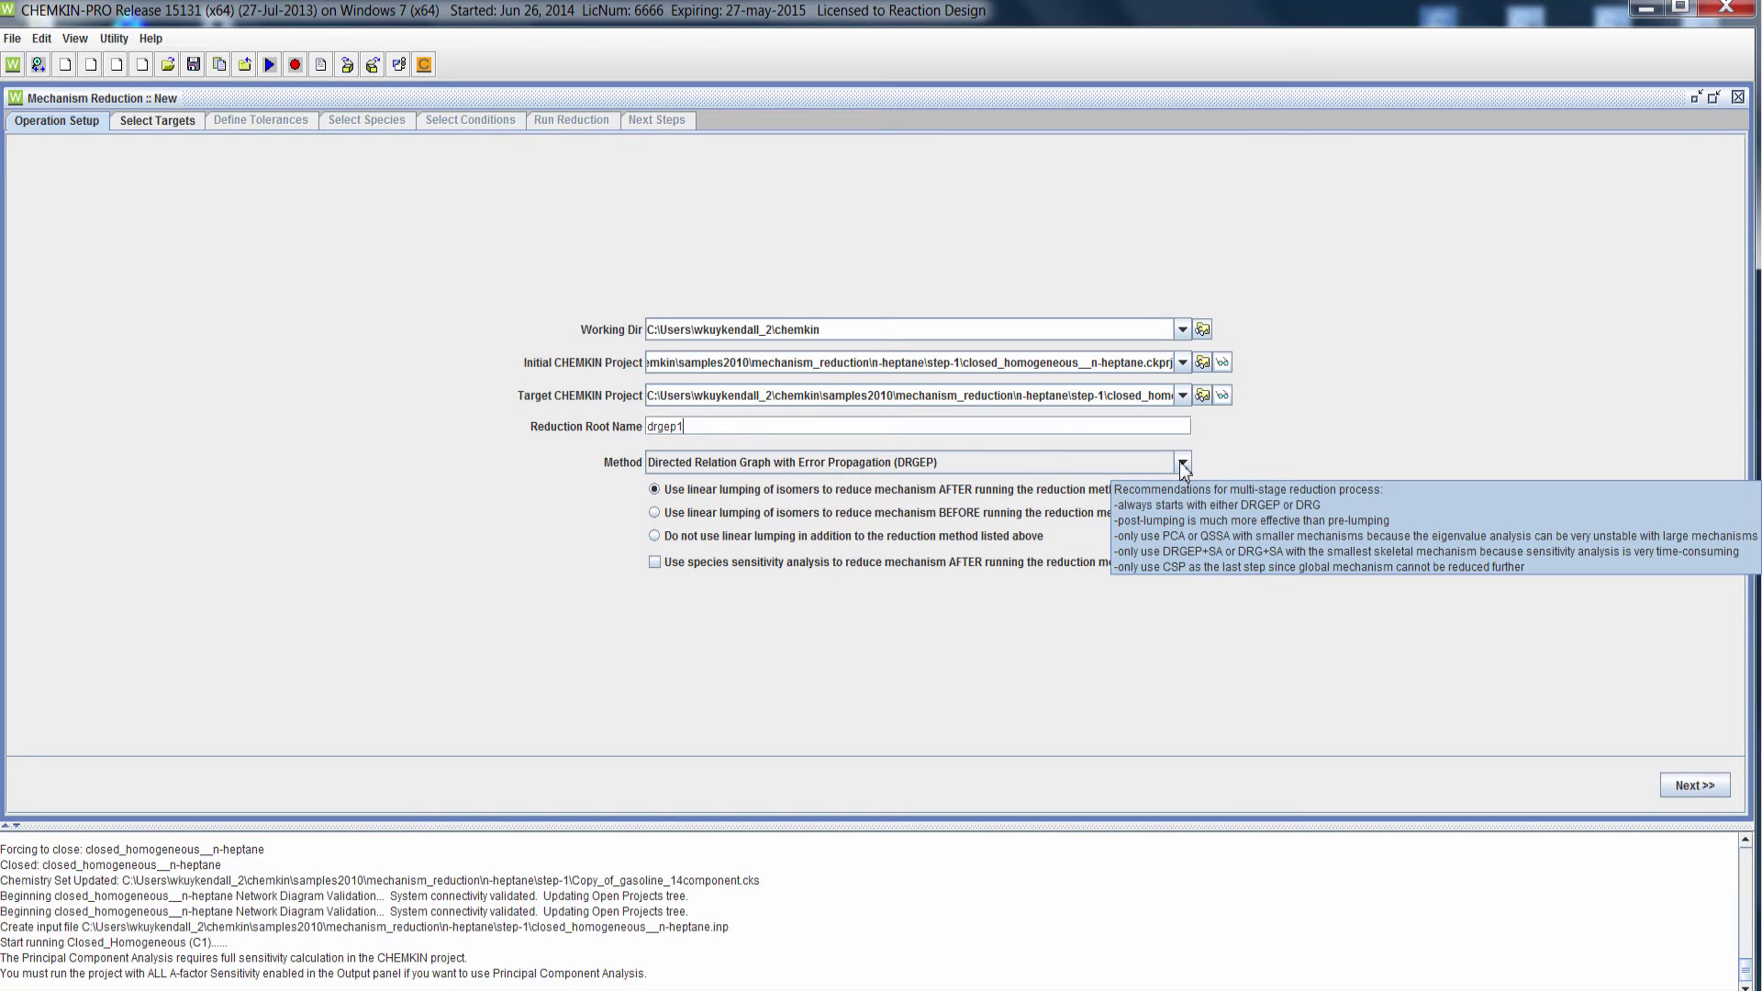
left_click(1182, 463)
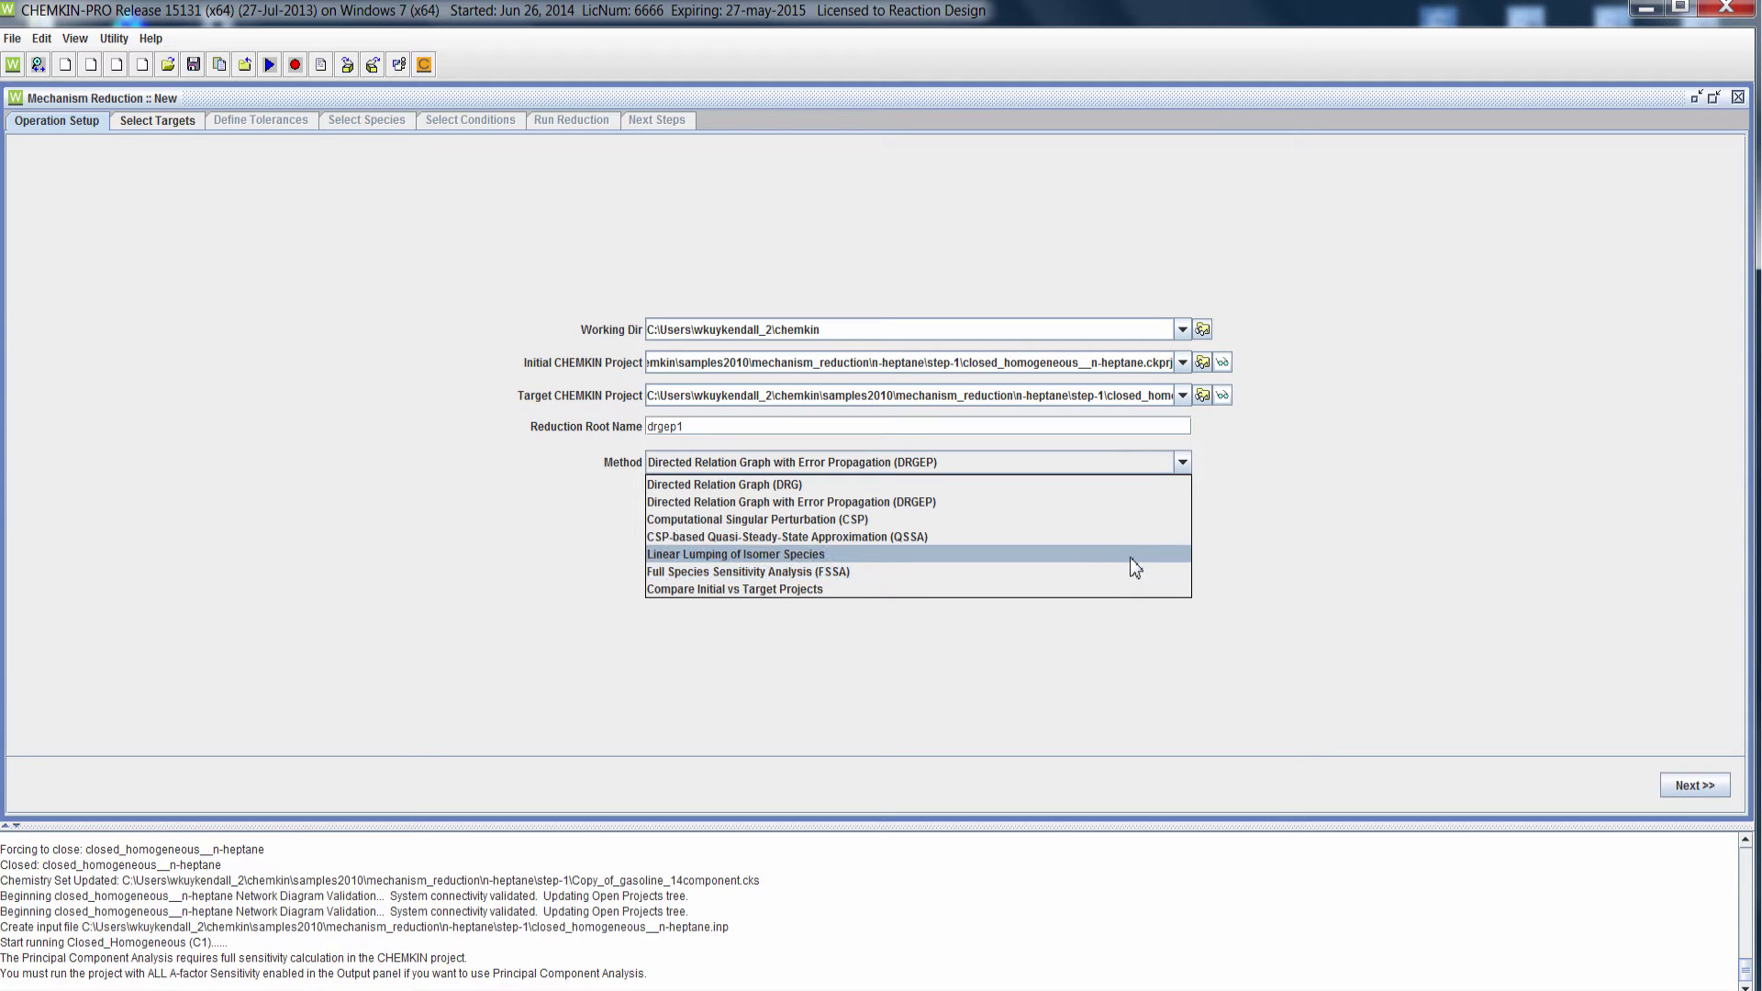
left_click(1123, 502)
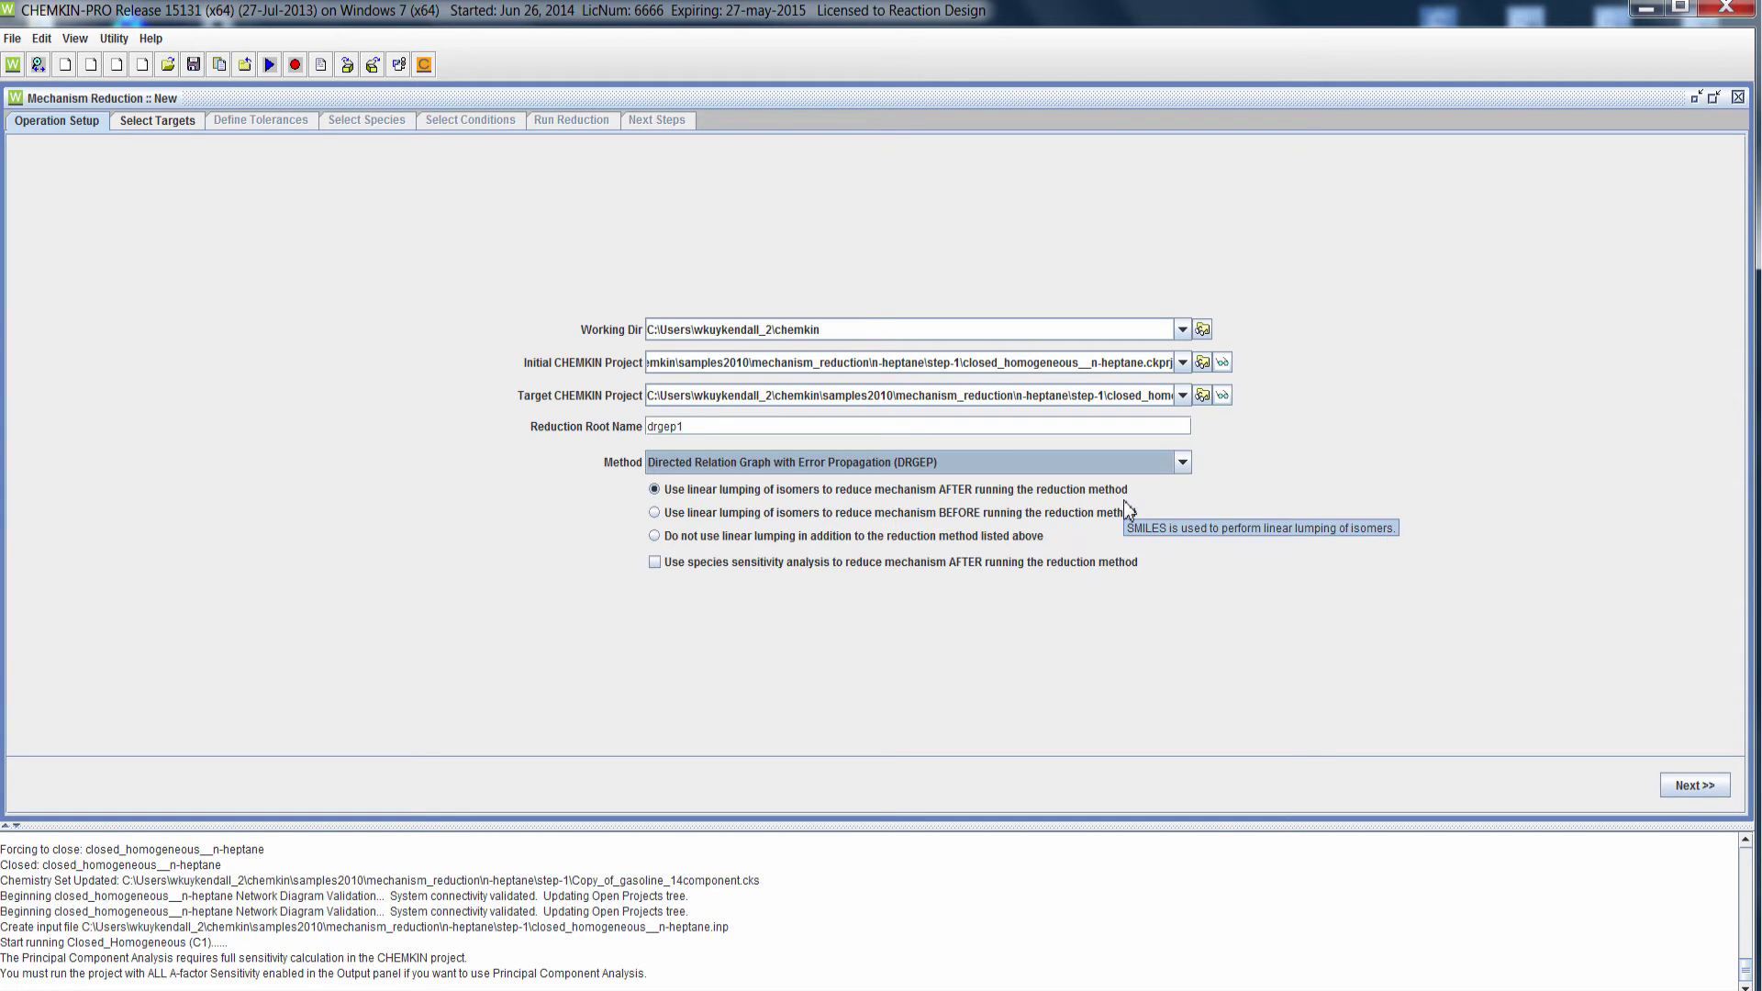
left_click(655, 536)
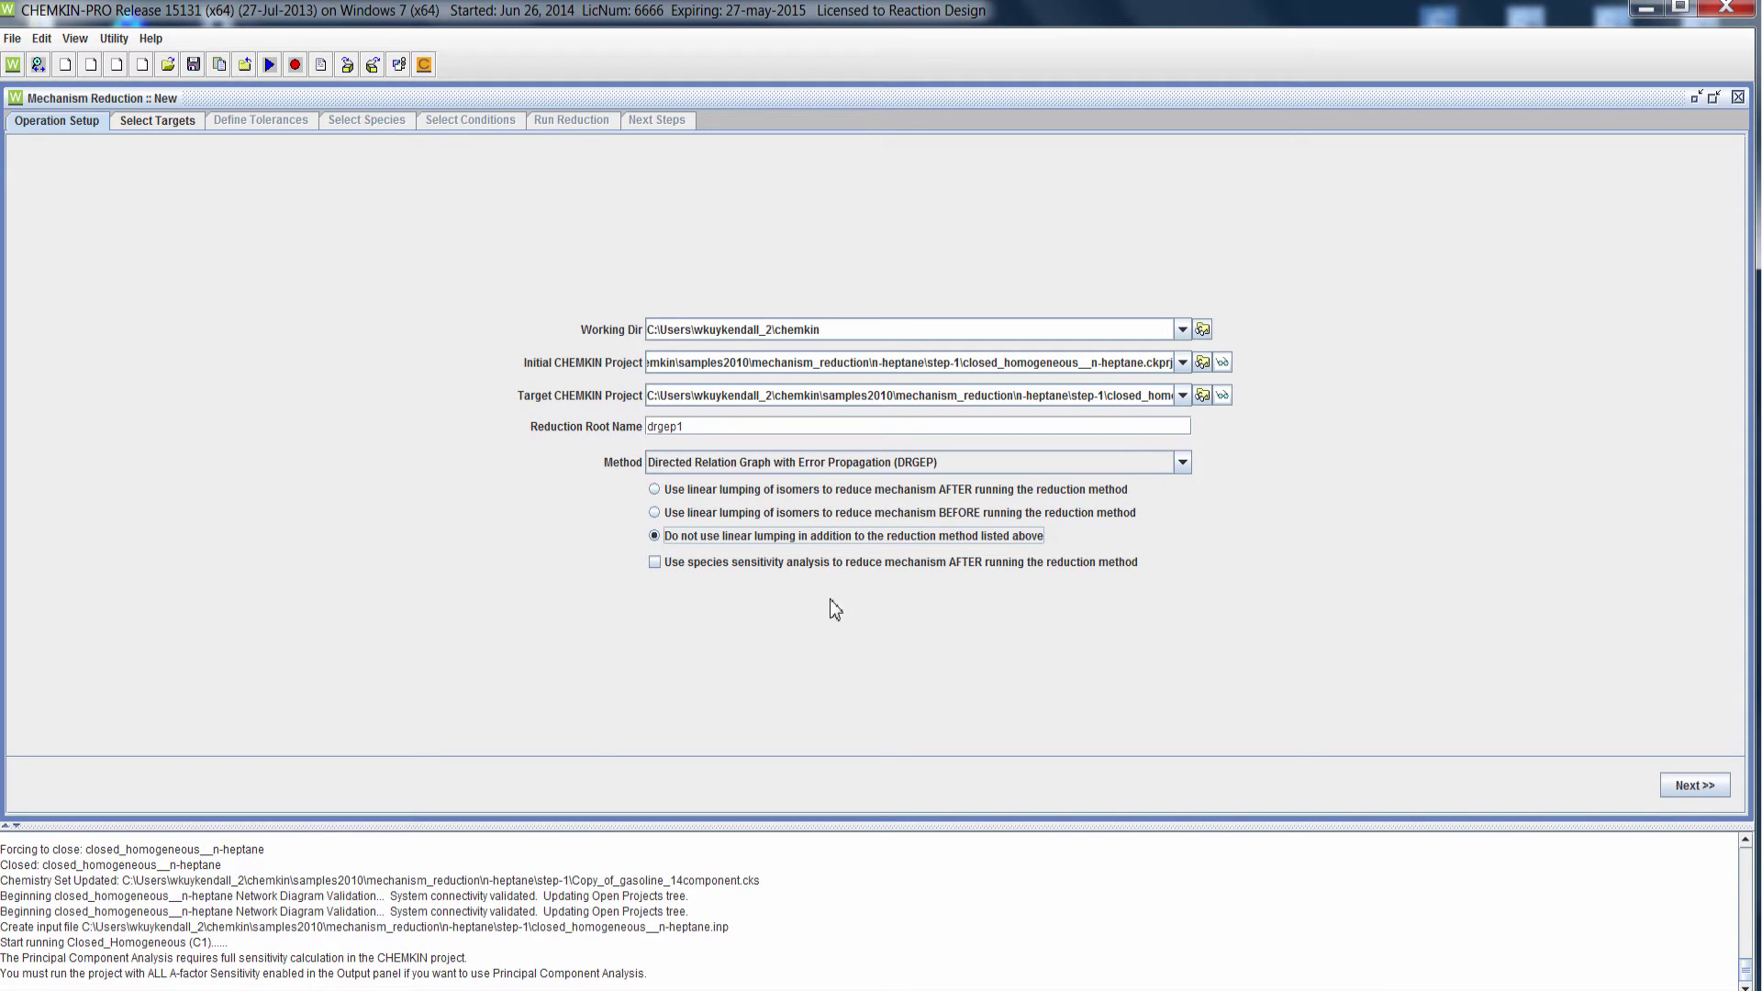
left_click(1685, 790)
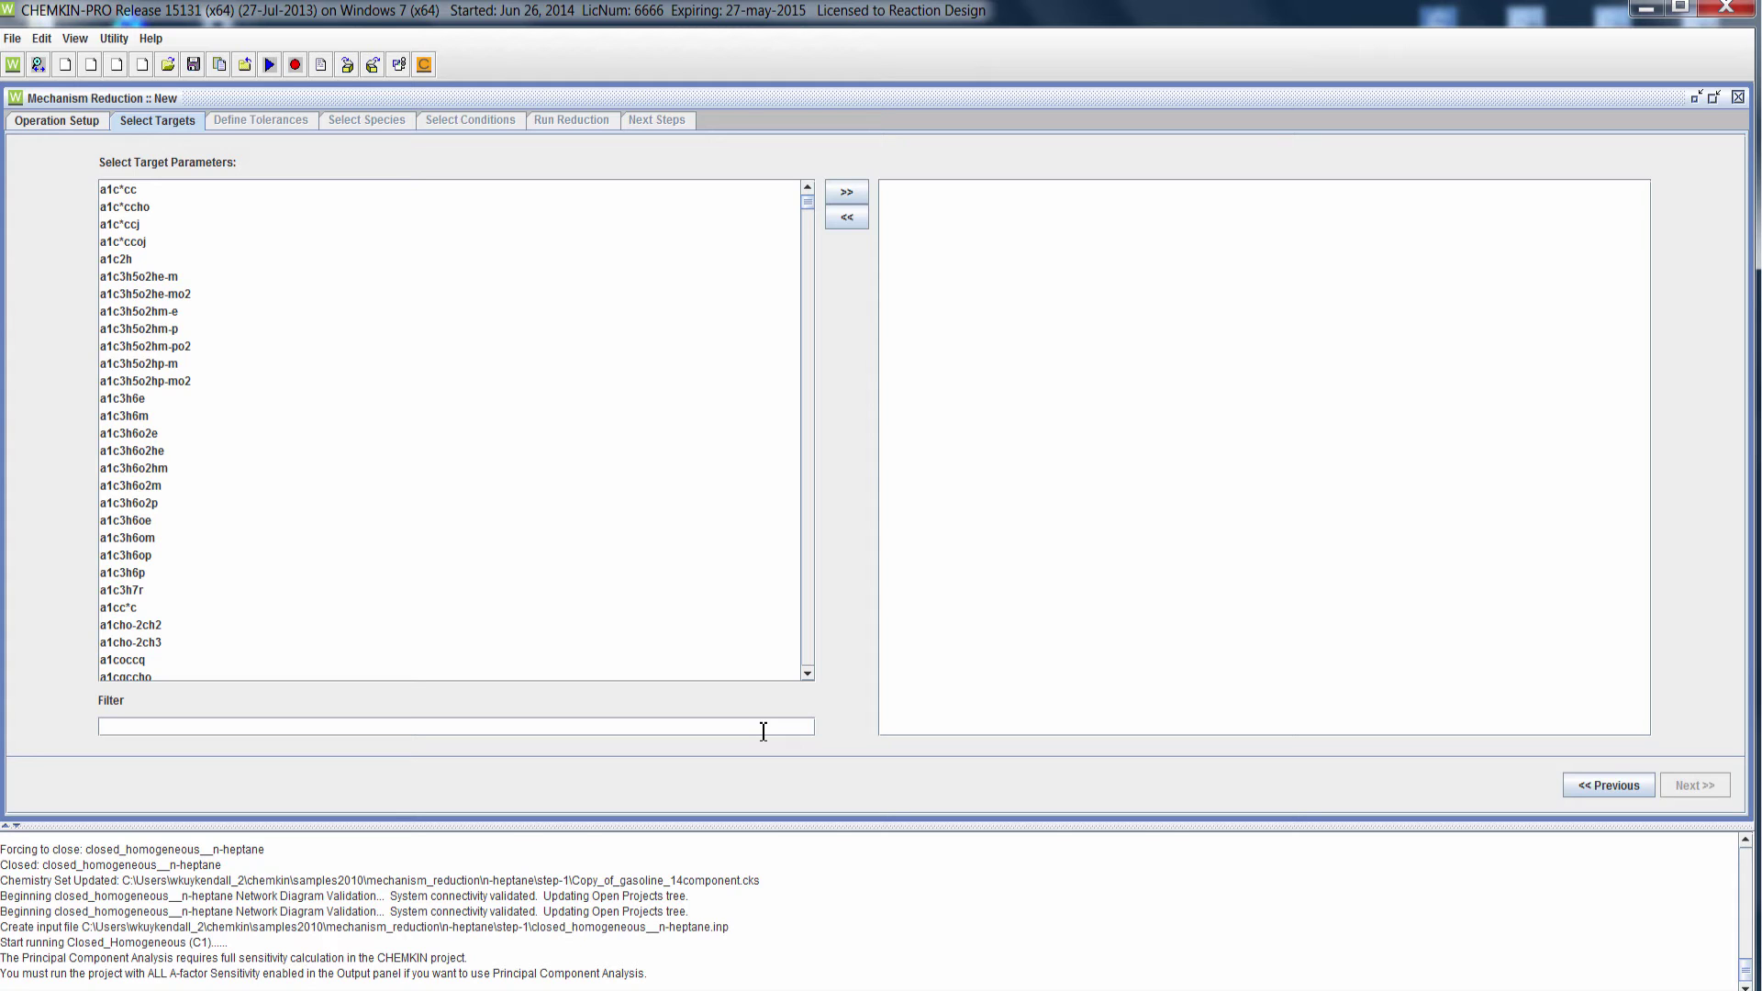
Add ignition time and NO as the reduction targets
key("i")
key("g")
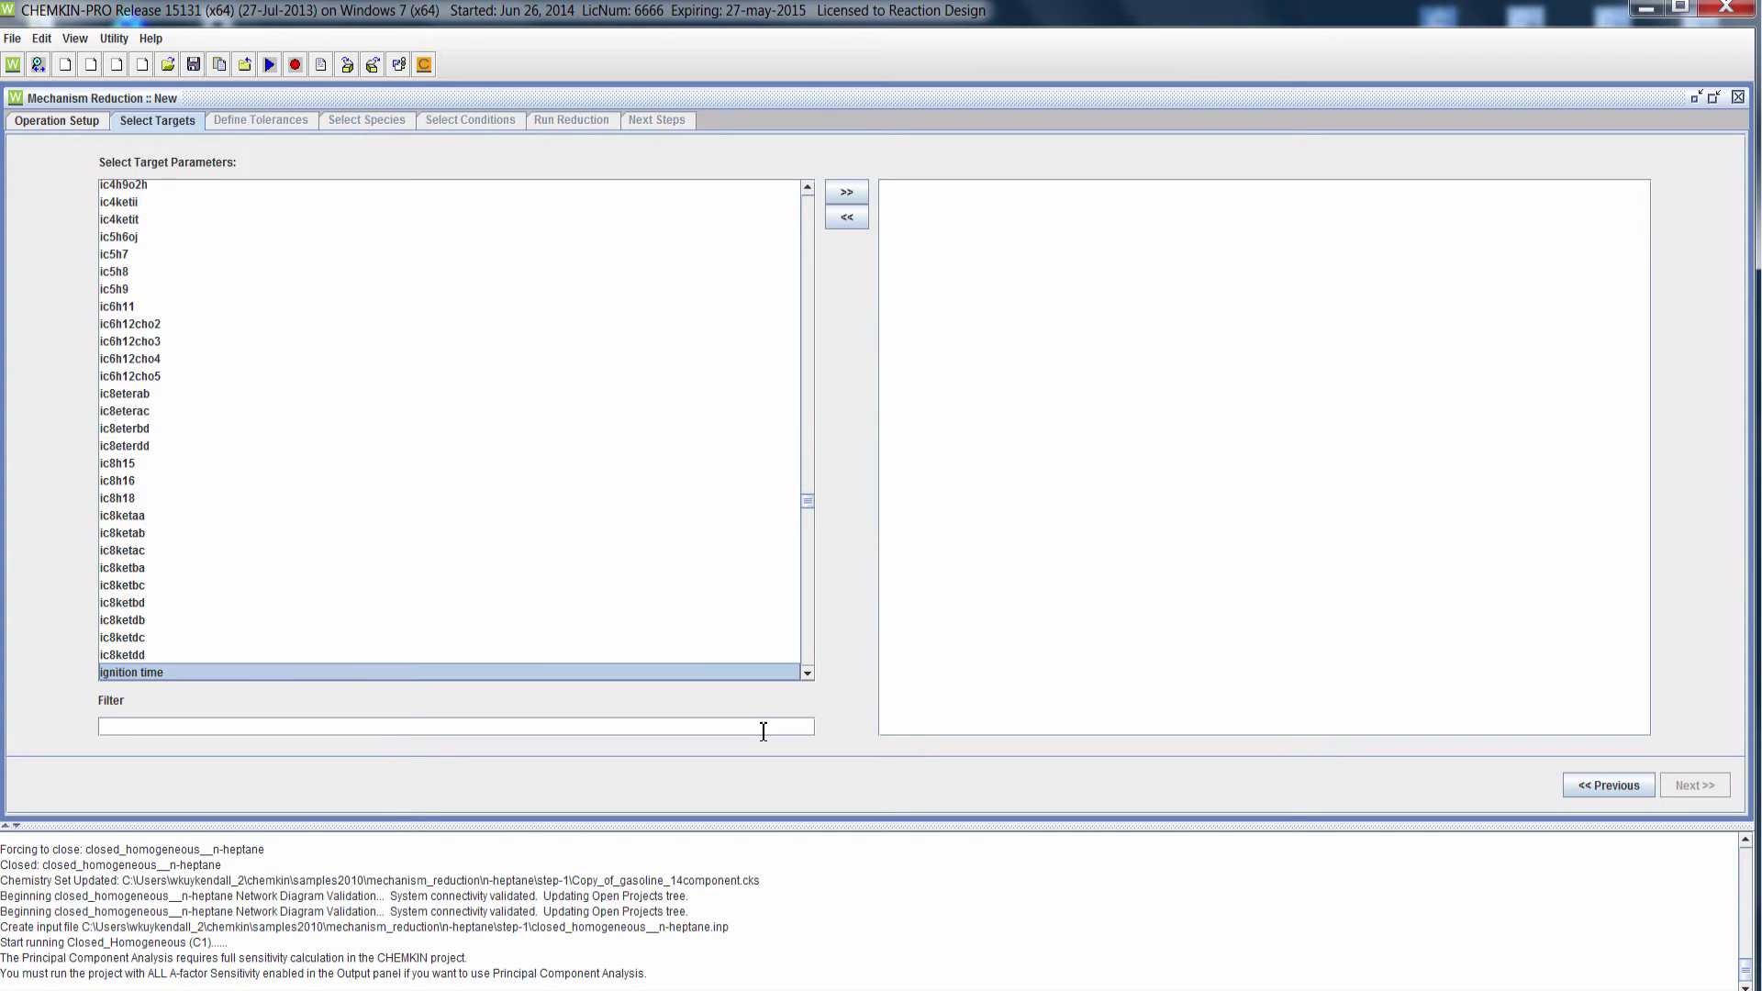
left_click(846, 192)
type("no")
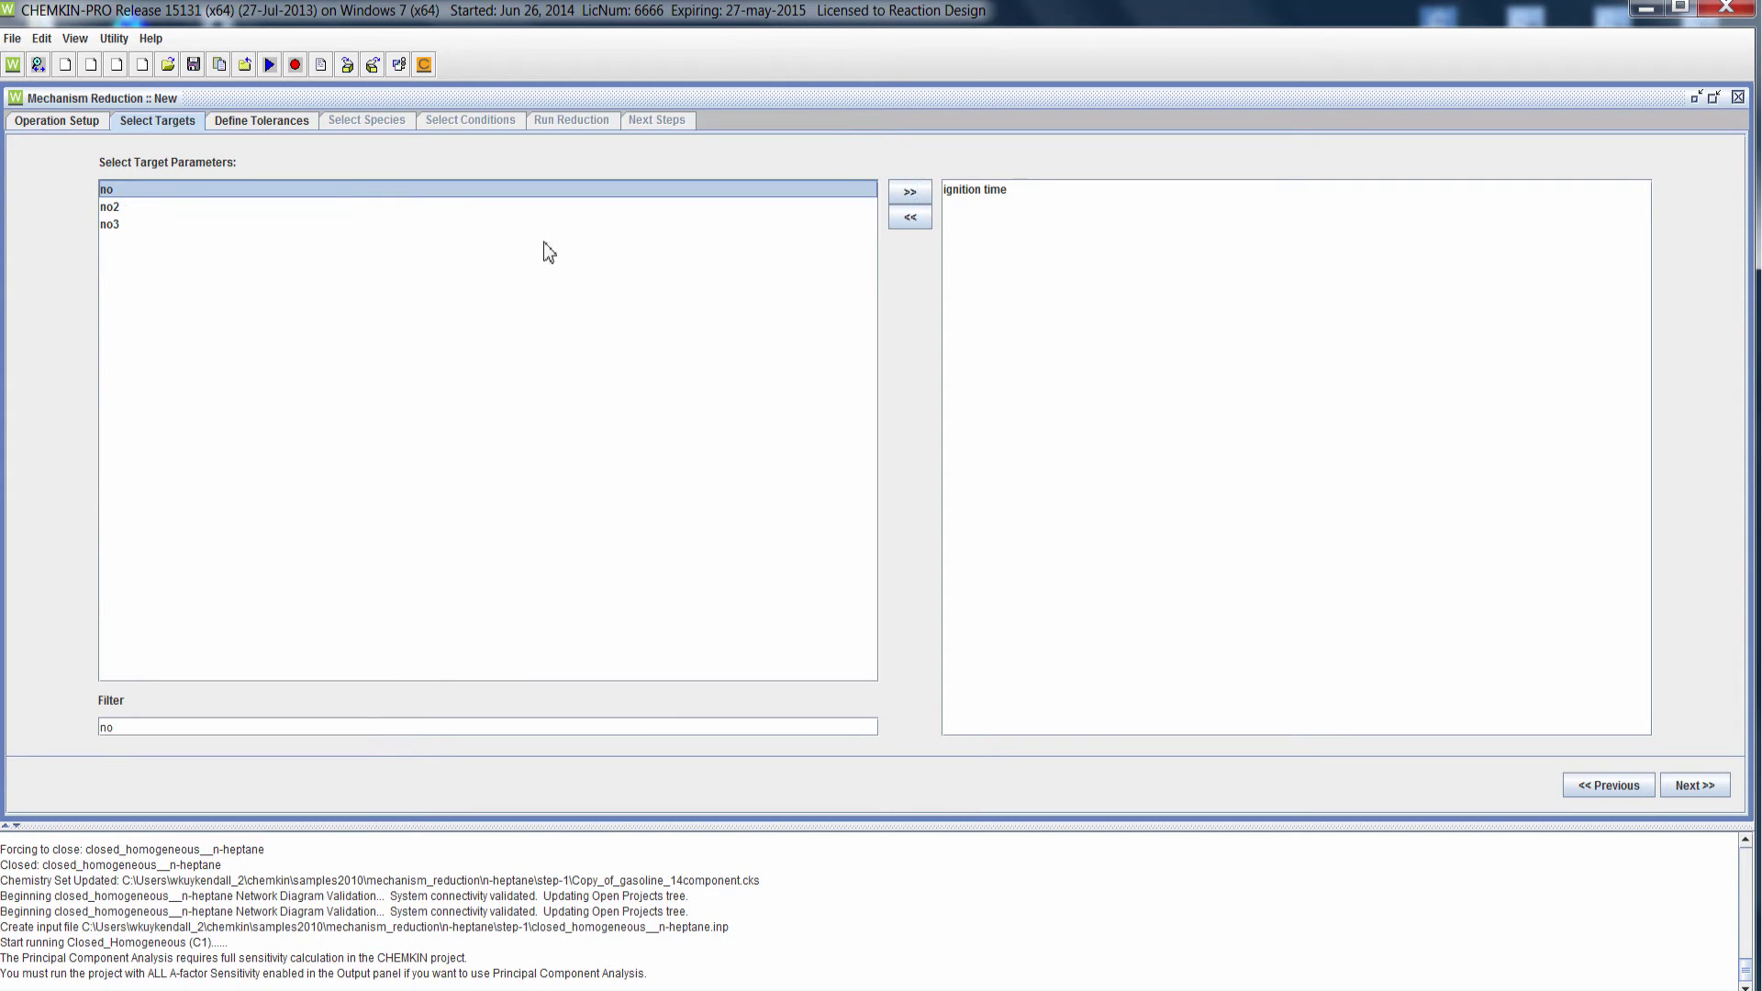
left_click(906, 193)
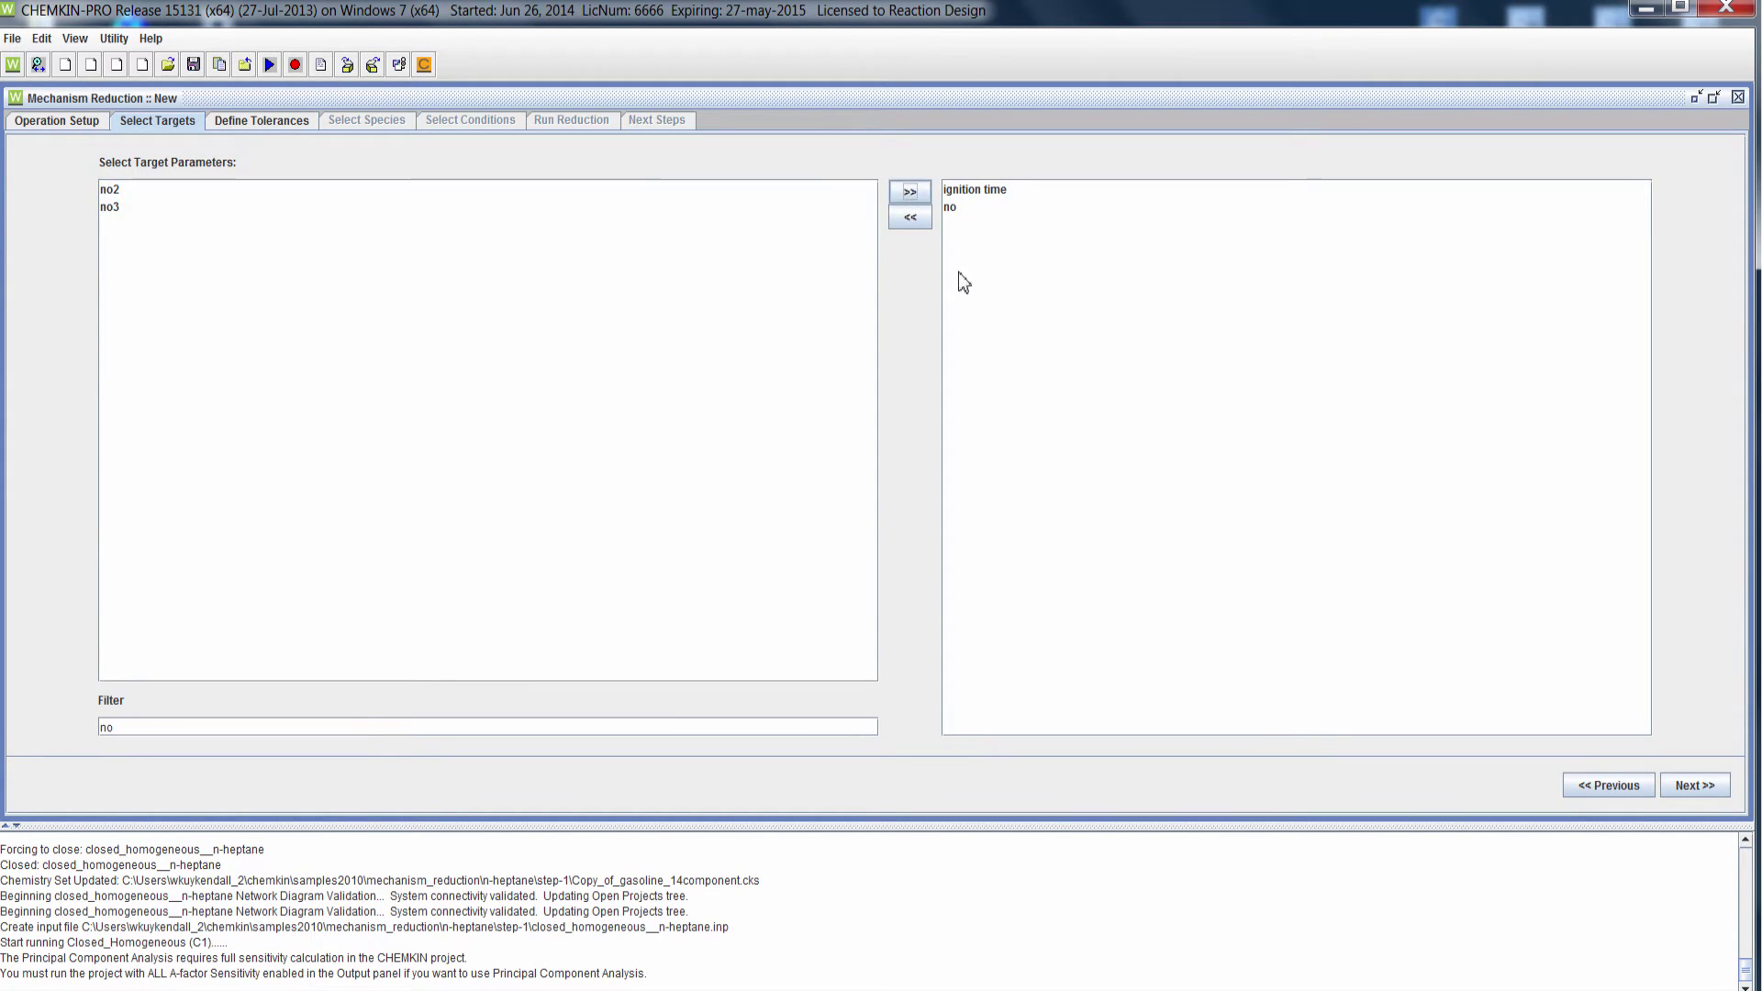
left_click(1714, 788)
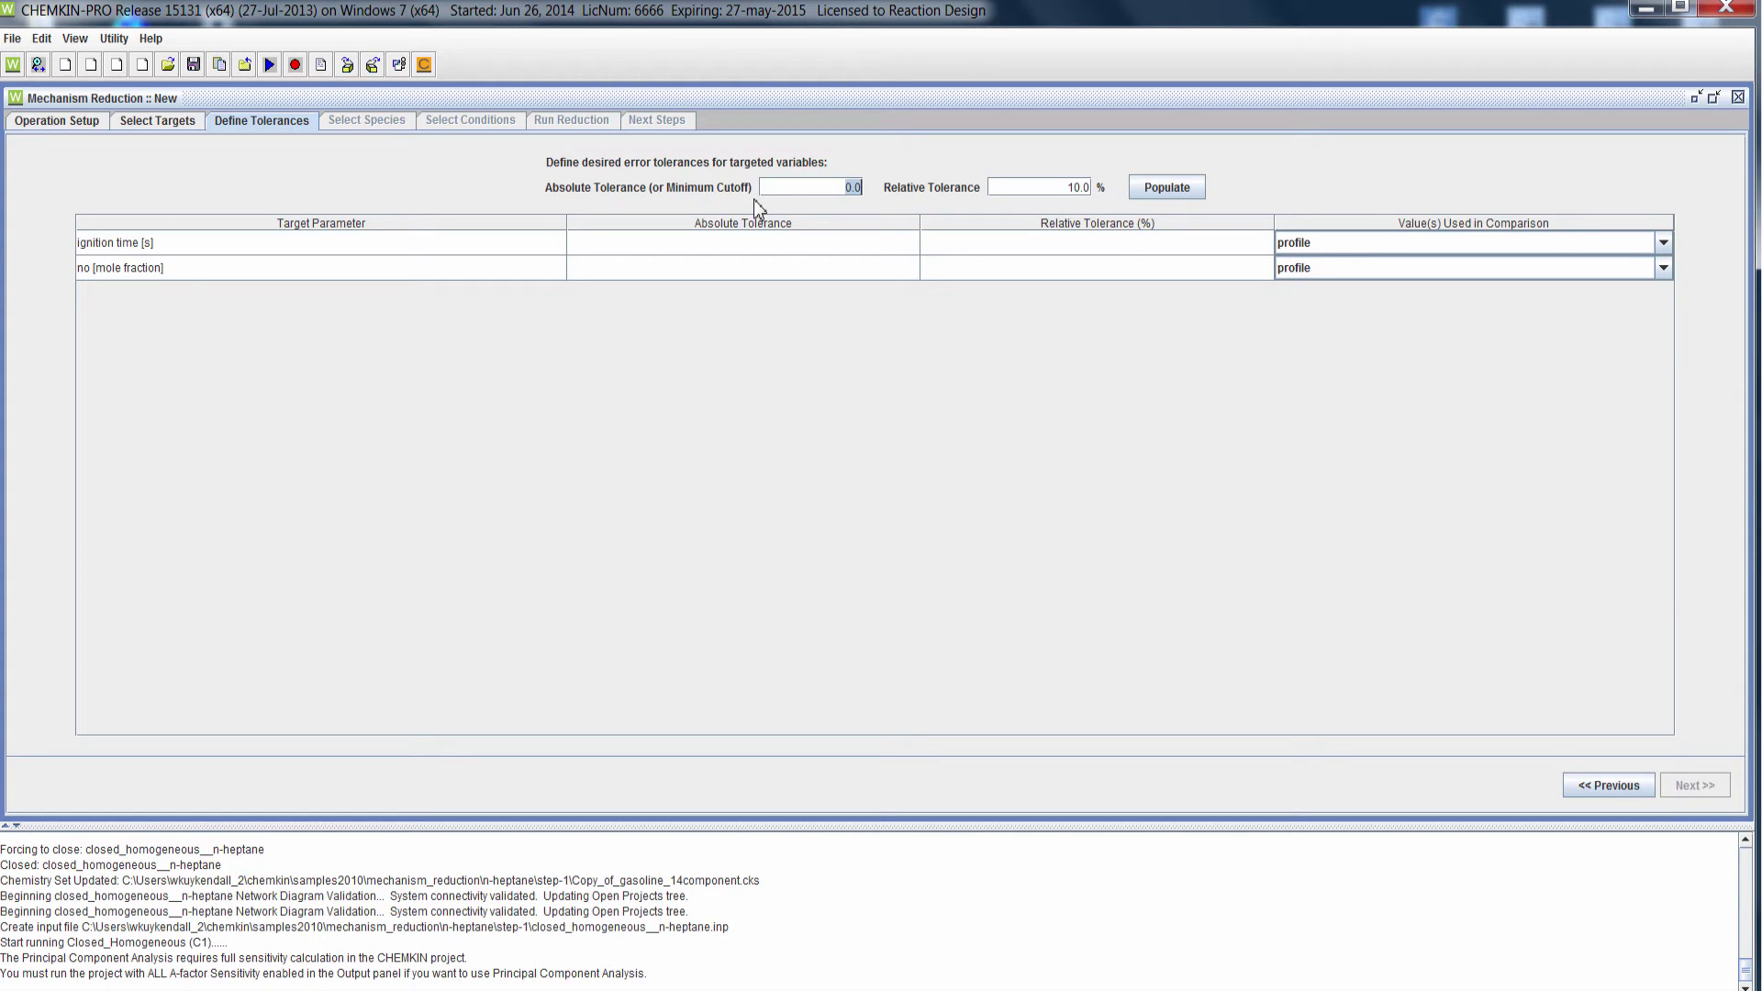
Apply 1e-6 absolute tolerance to both targets; compare ignition time by endpoint, NO by maximum
type("1e-6")
left_click(1152, 187)
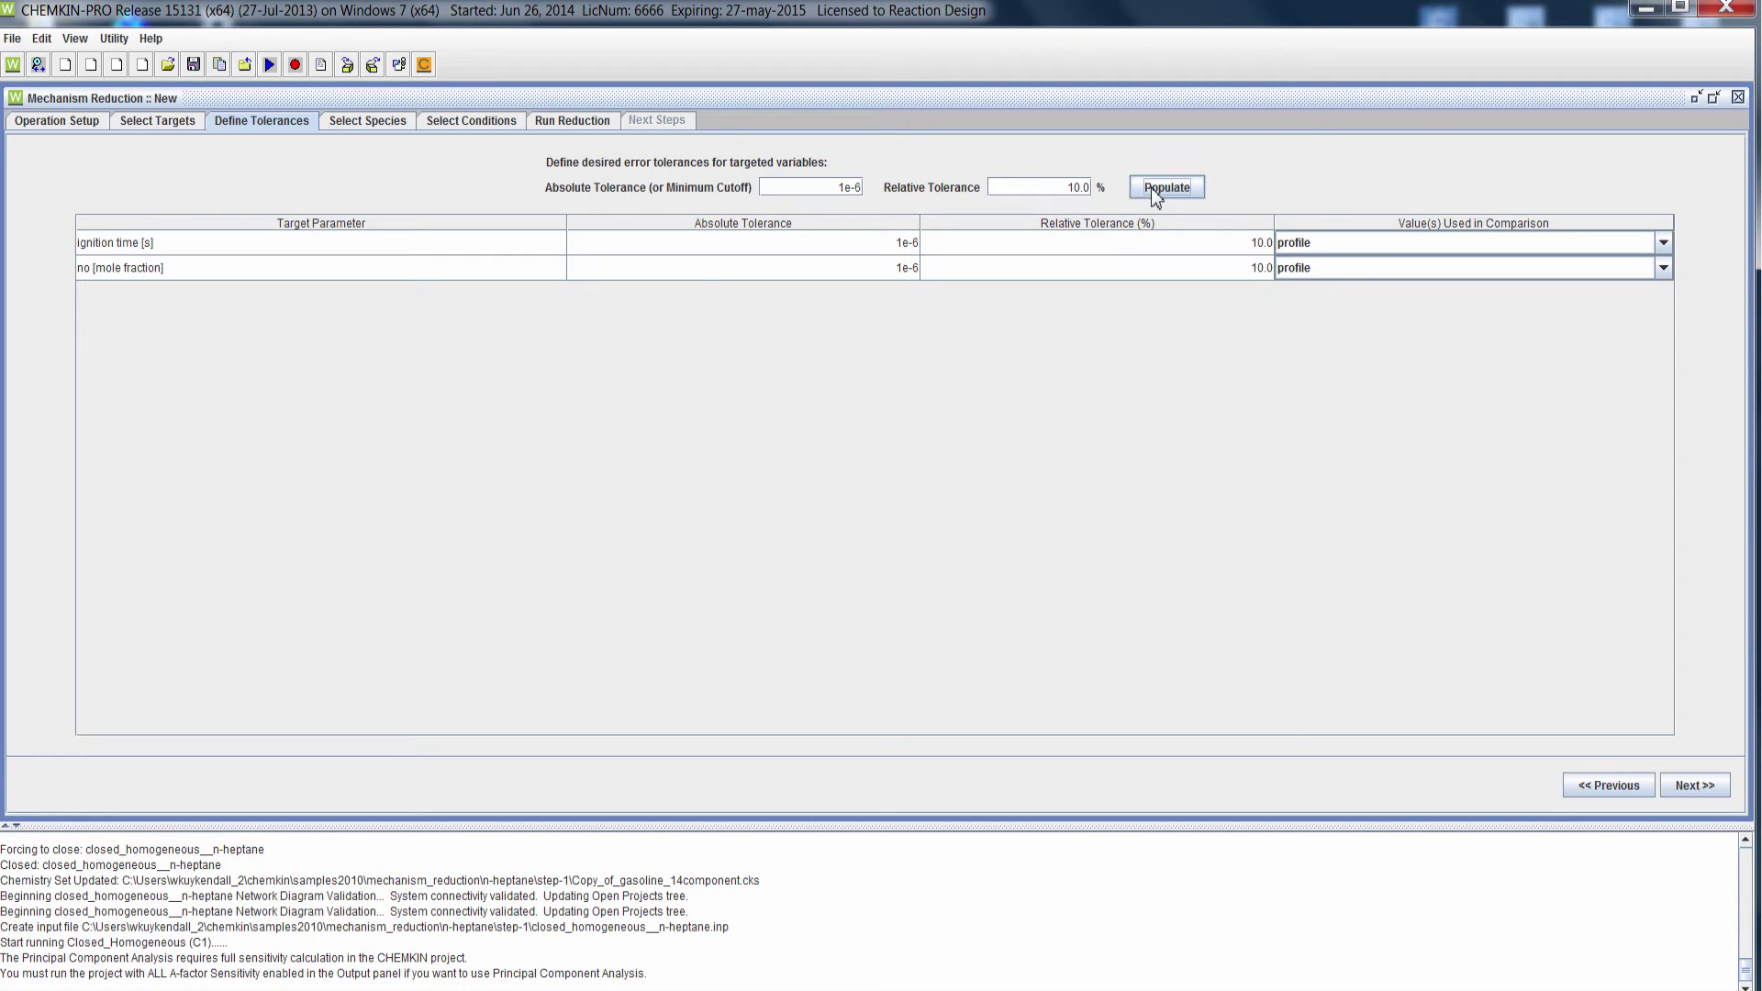
left_click(1401, 243)
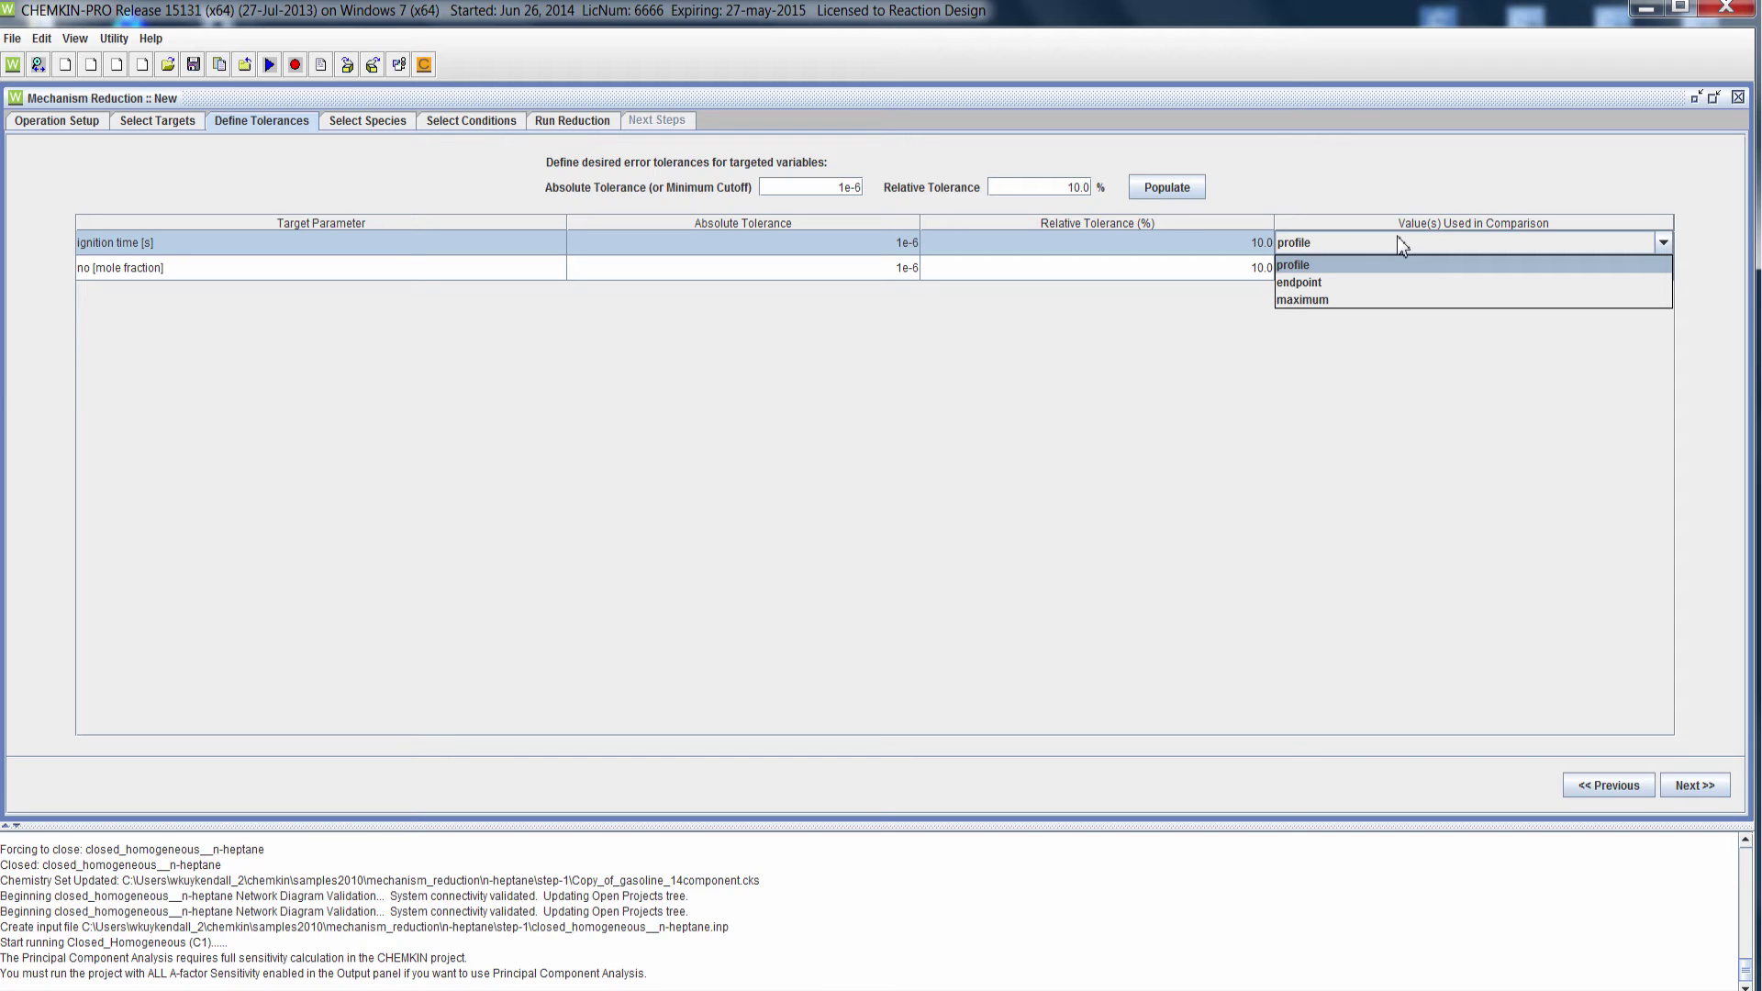
left_click(1373, 281)
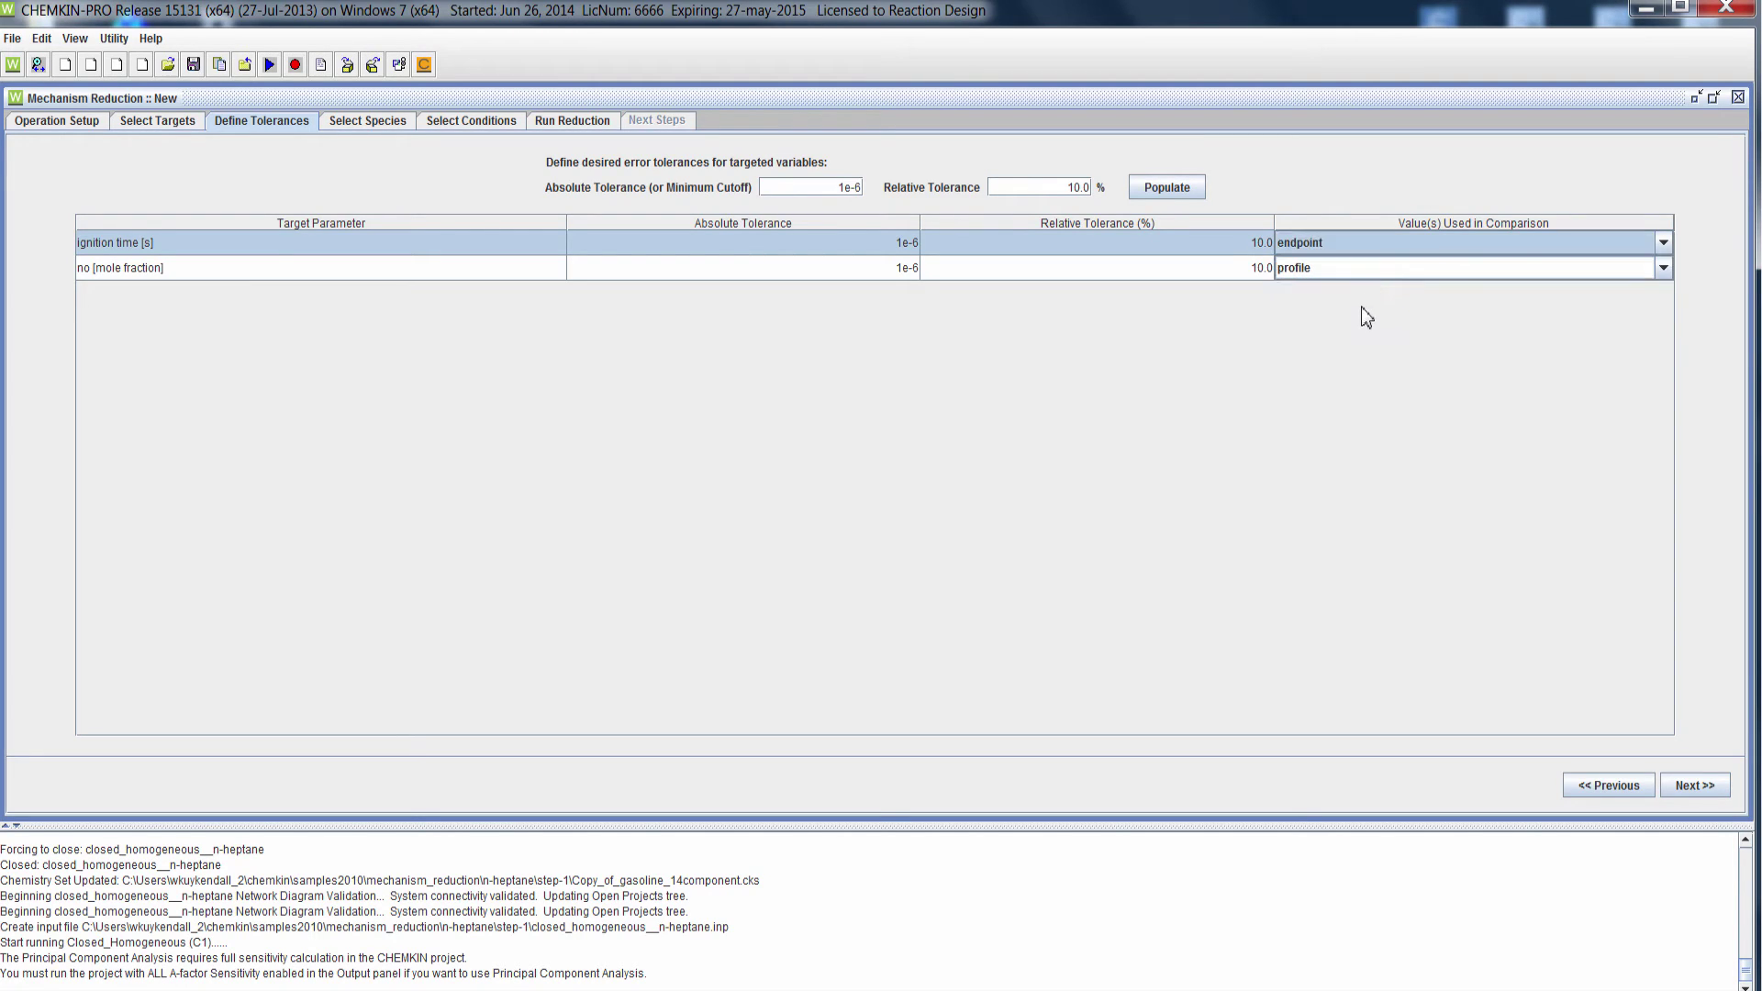
left_click(1352, 270)
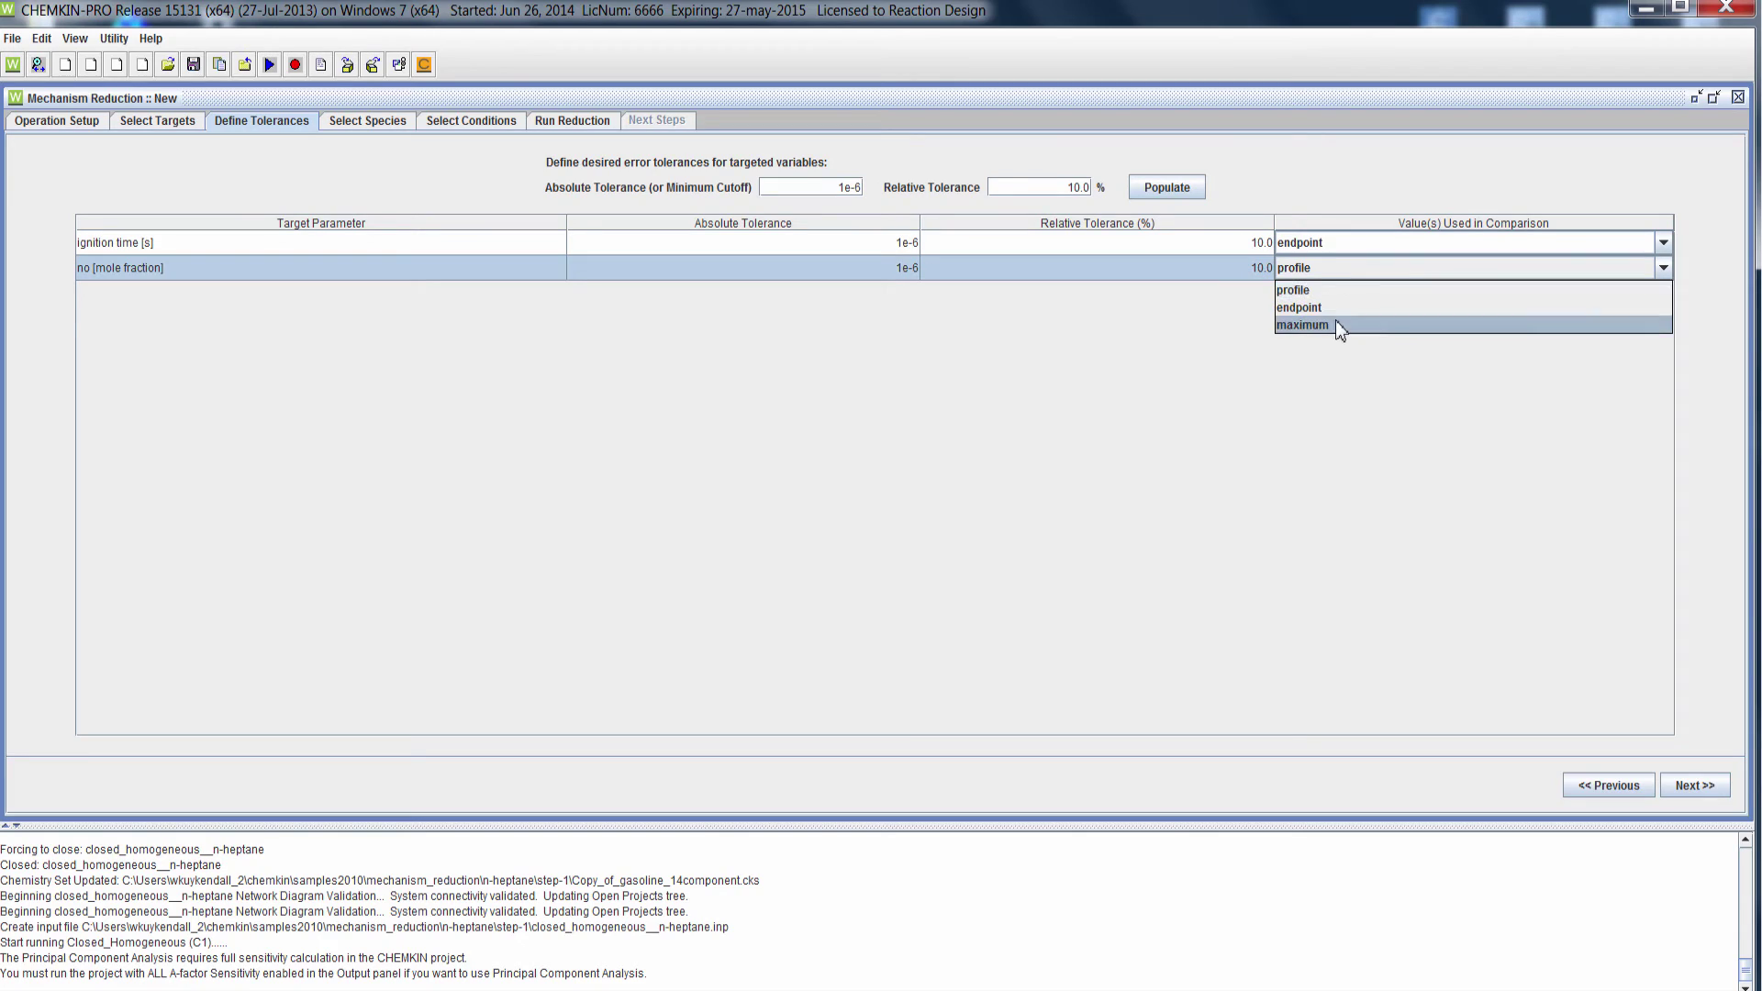
left_click(1338, 325)
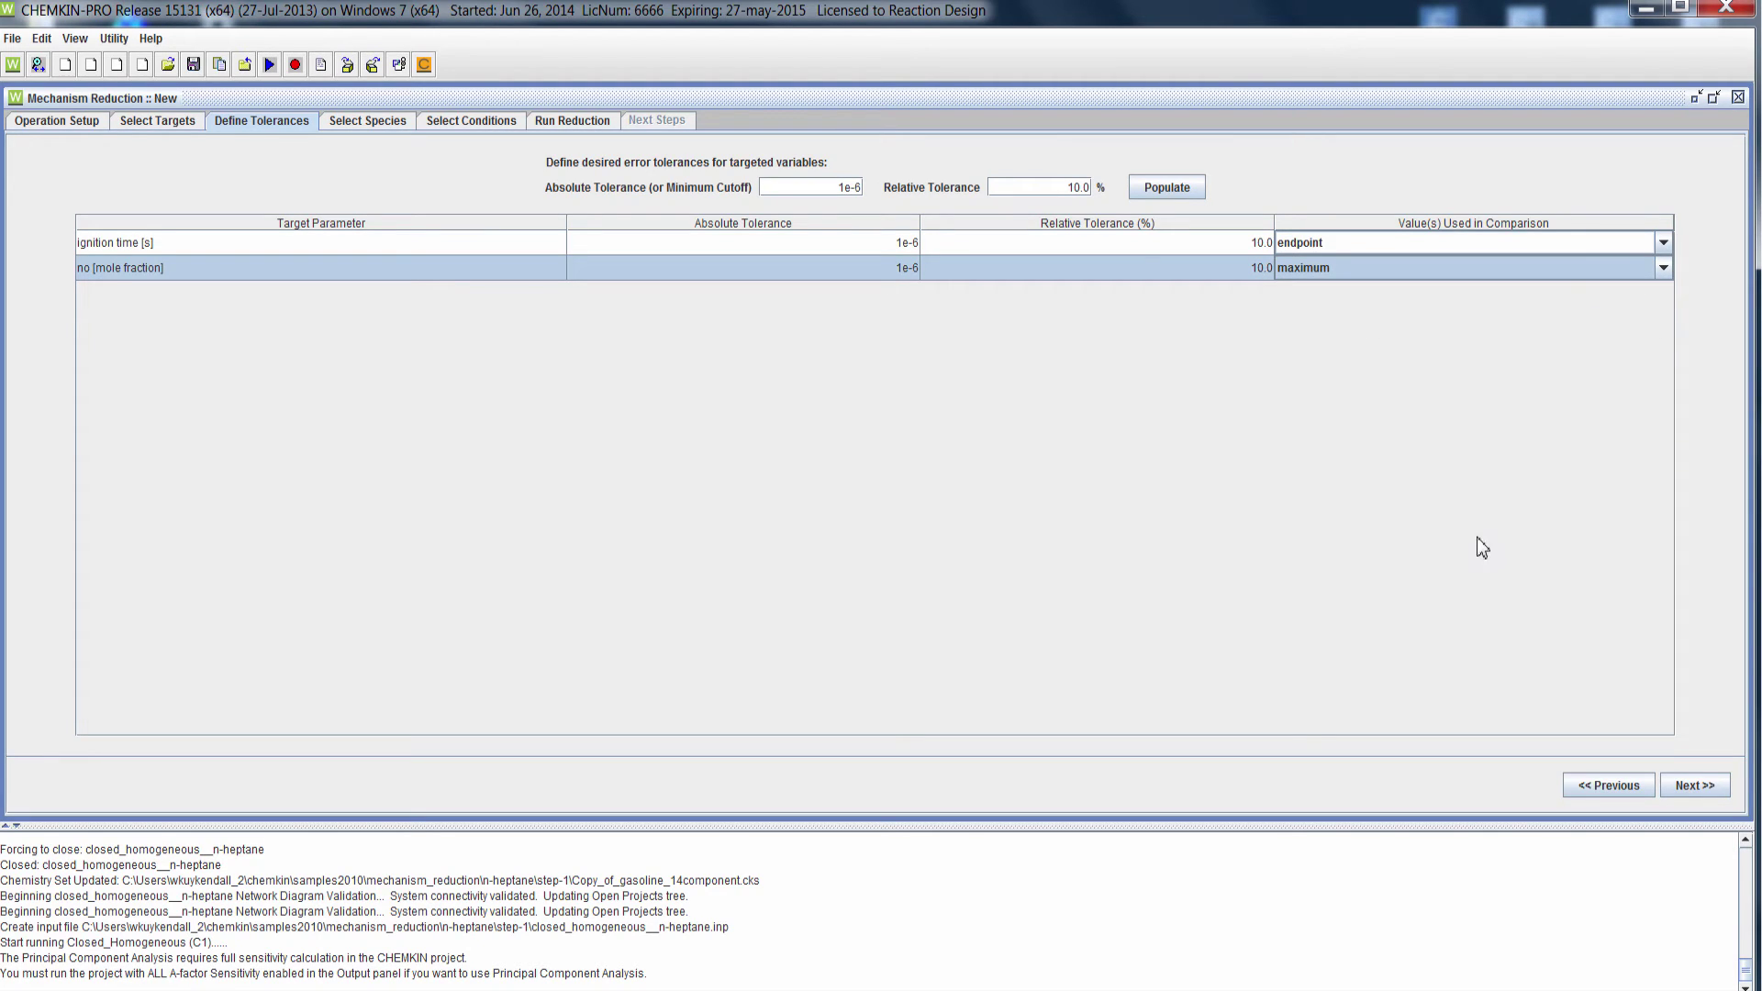
left_click(1688, 787)
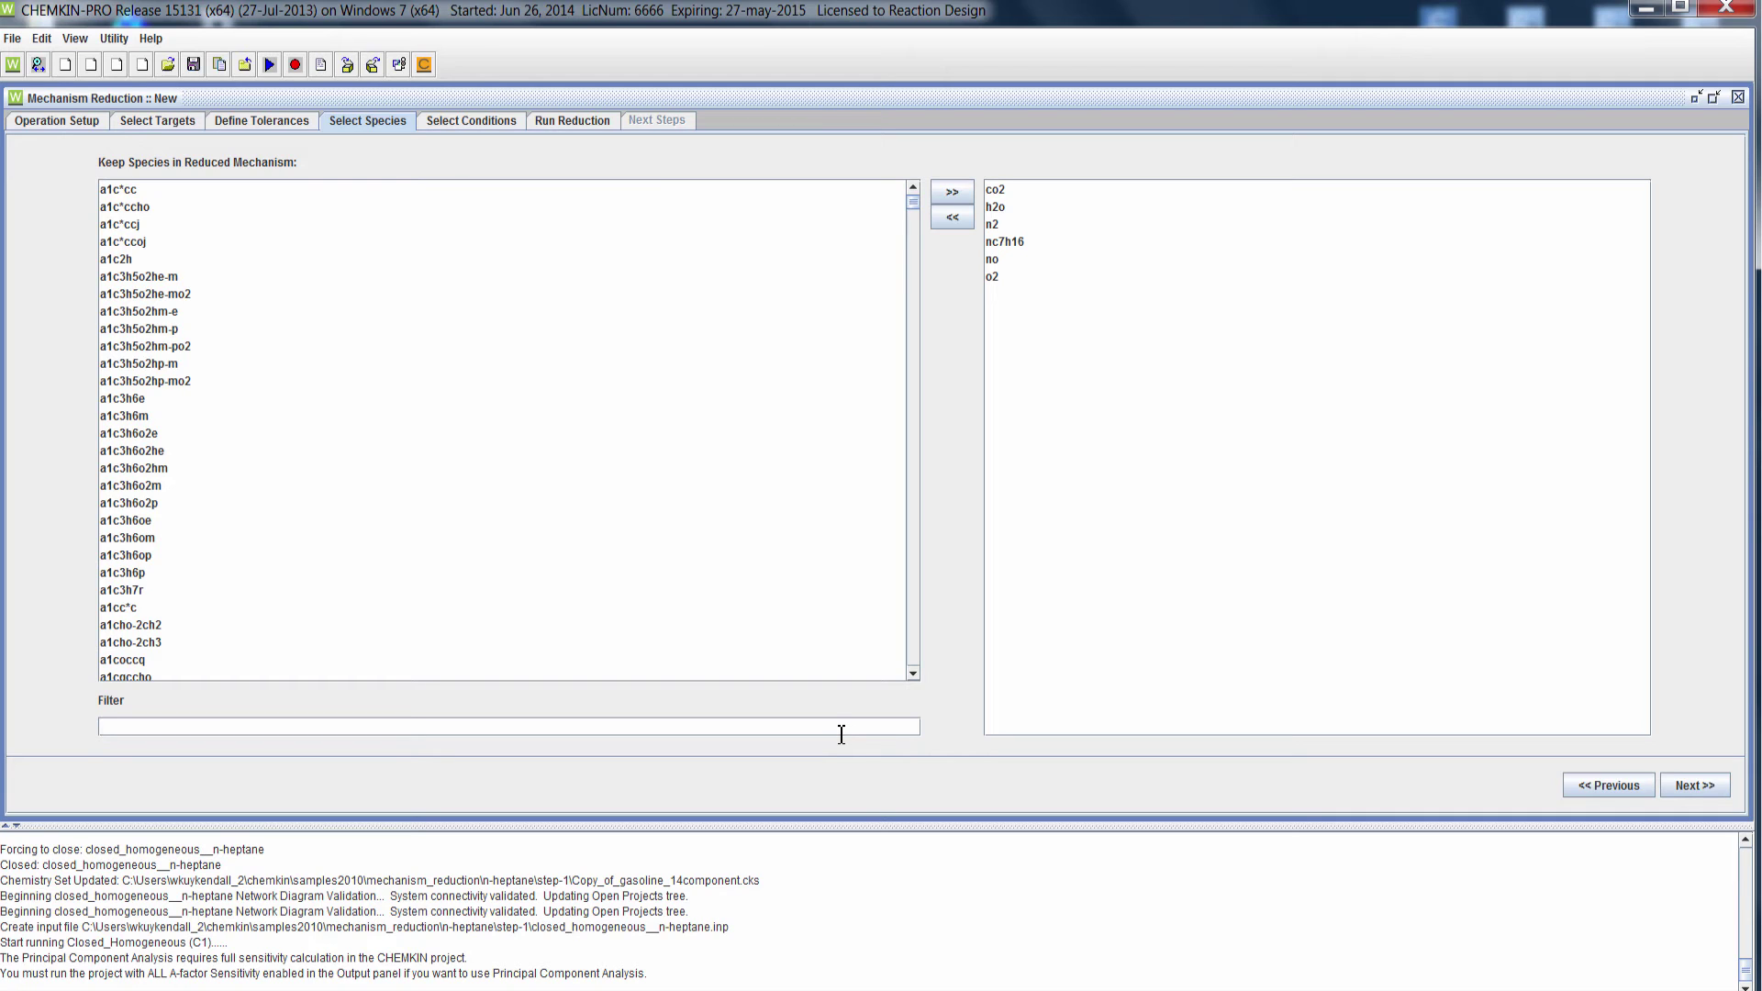
Add co to the species always kept in the reduced mechanism
type("co")
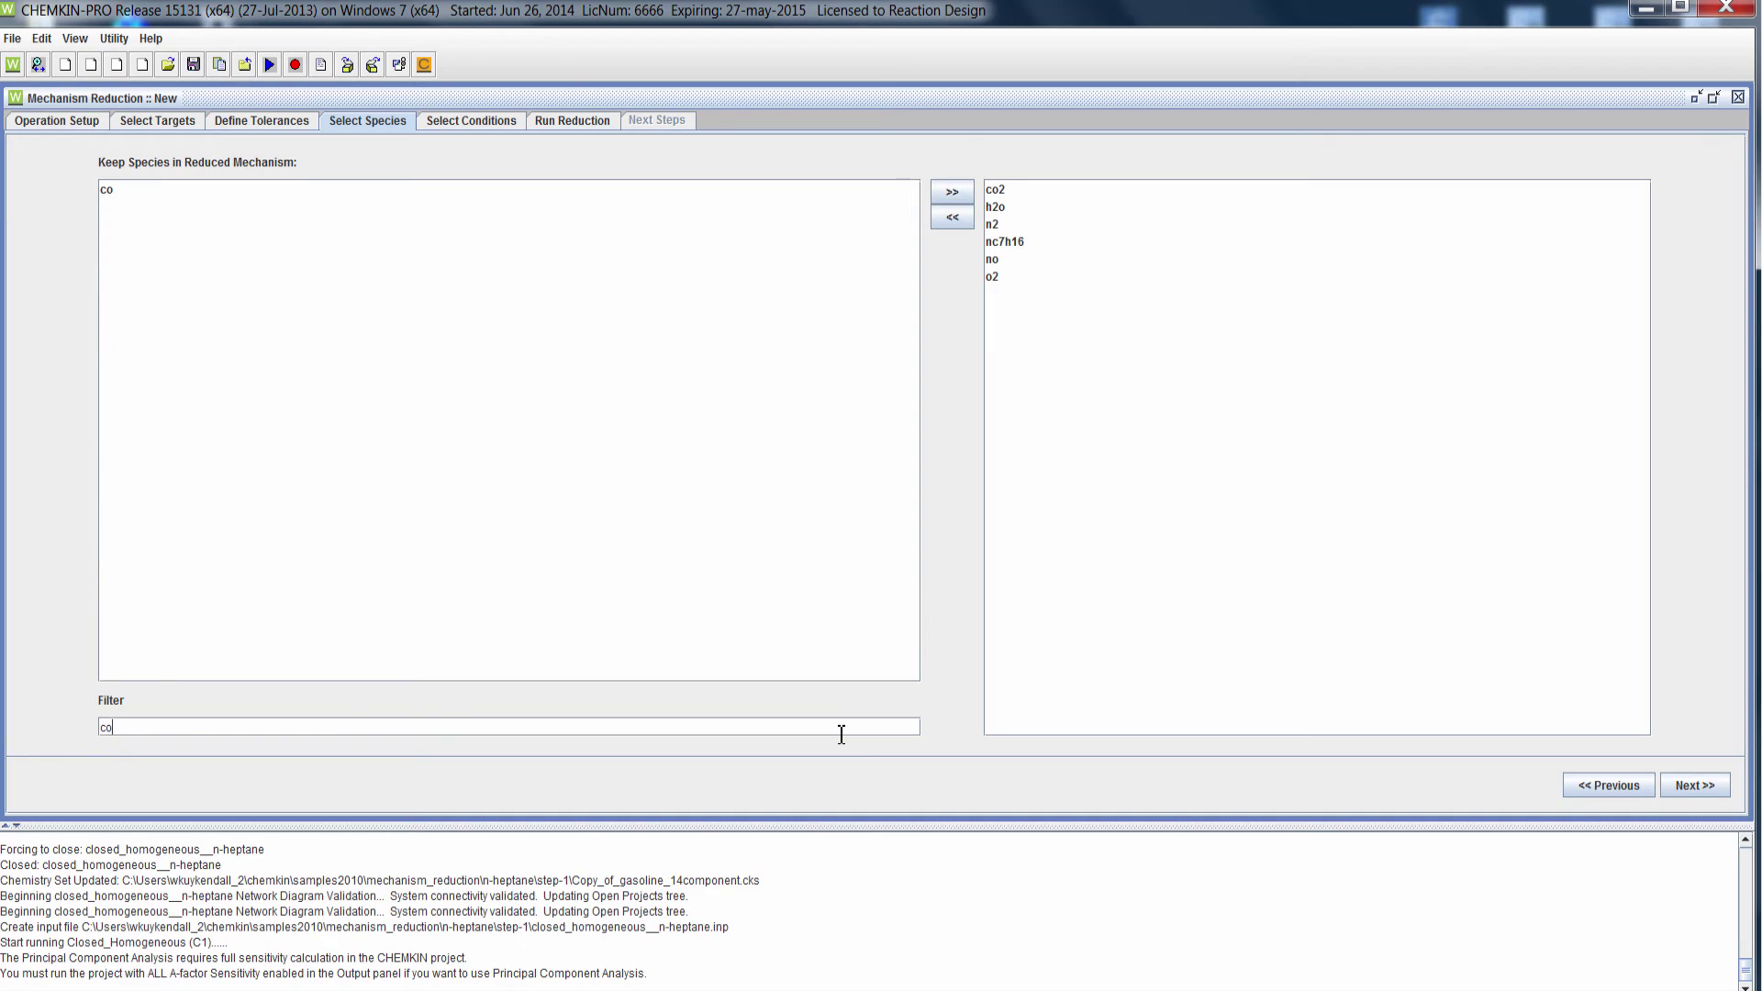
left_click(171, 198)
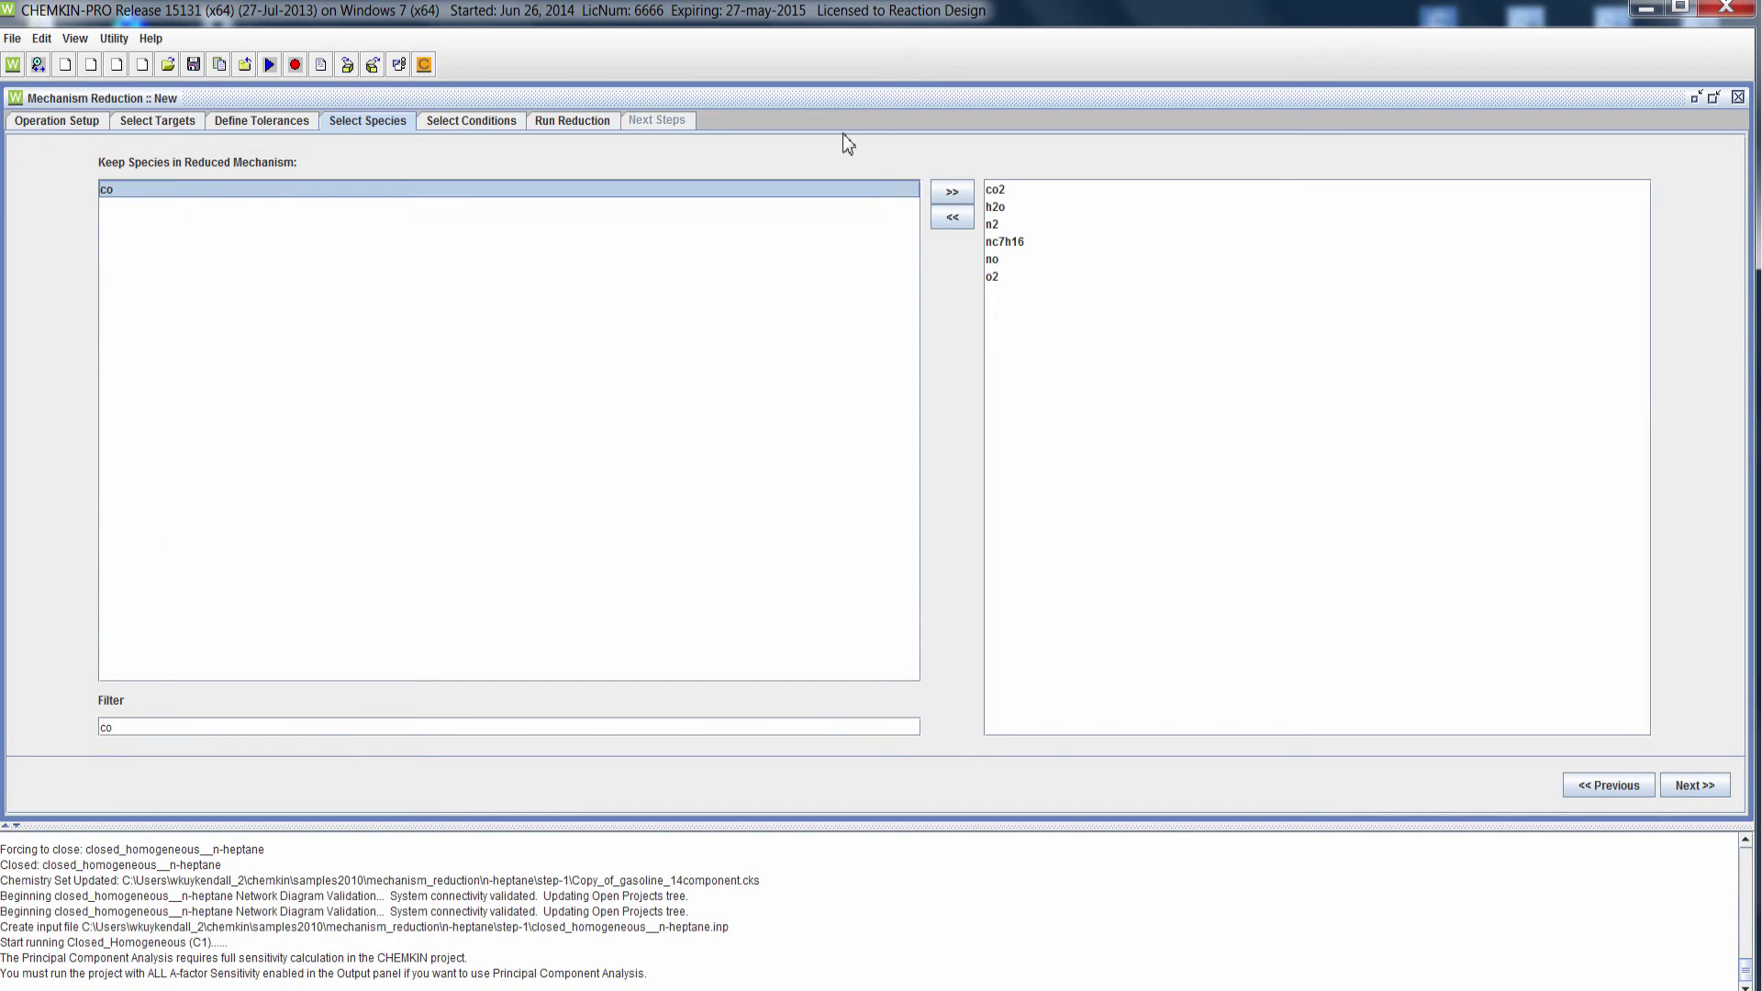
left_click(949, 191)
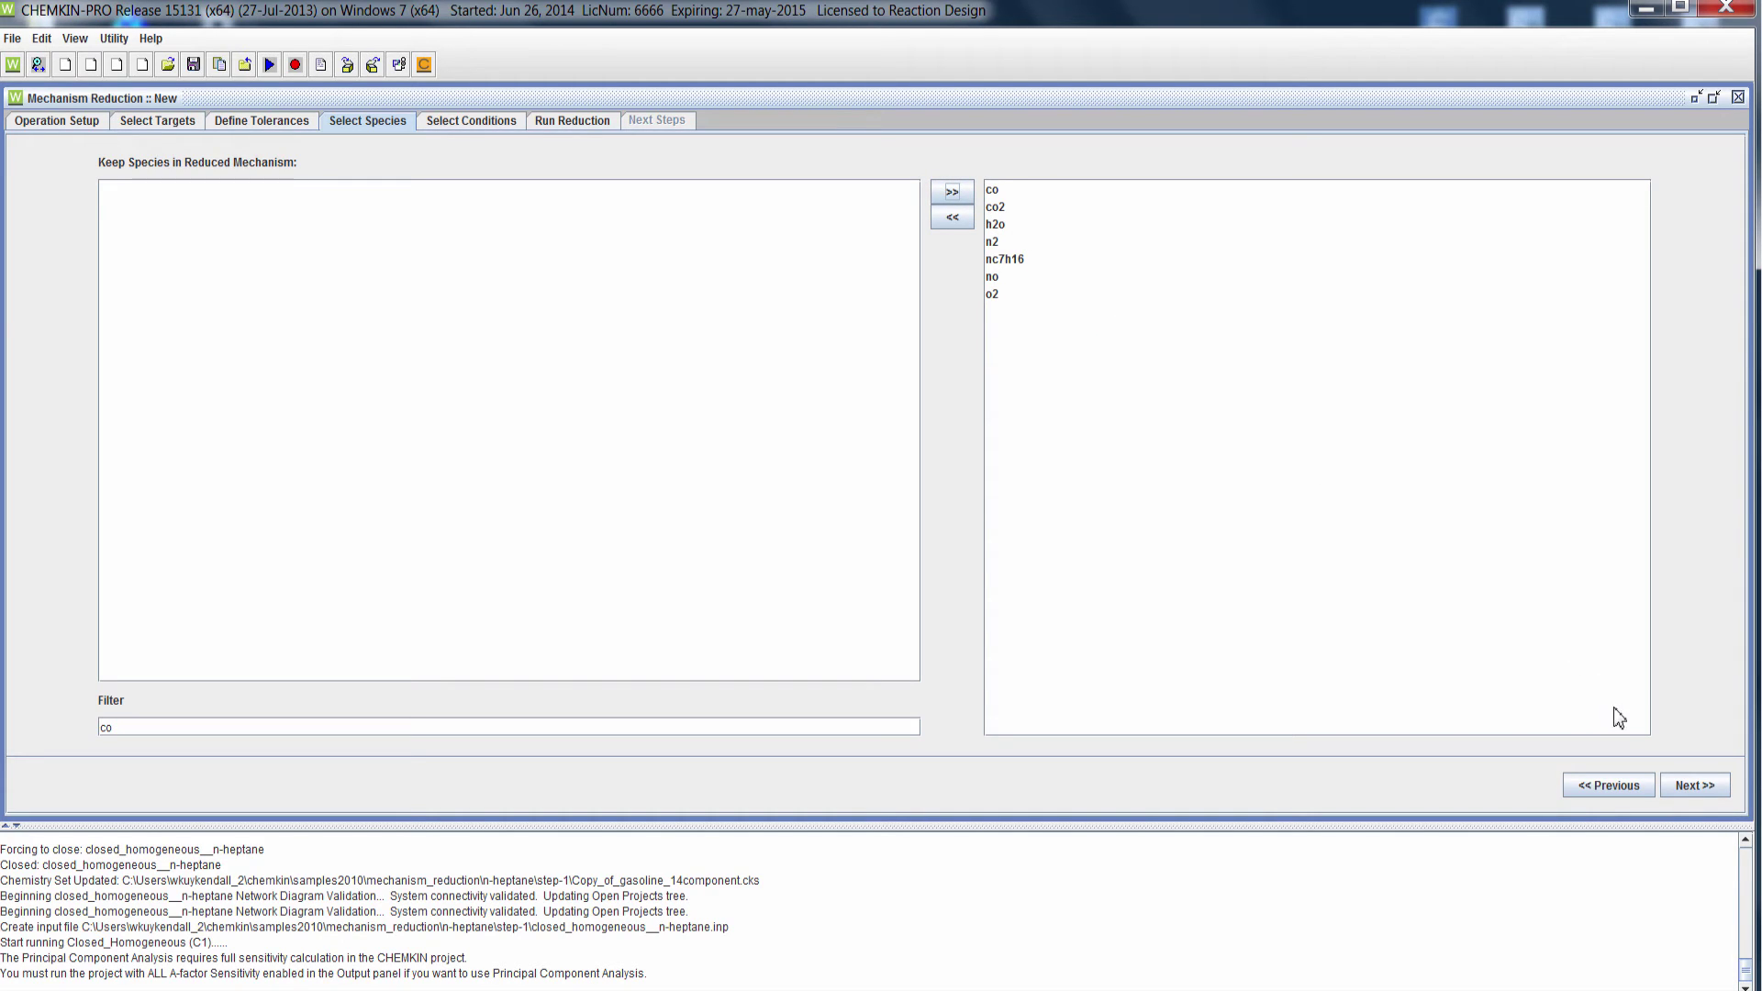
left_click(1684, 786)
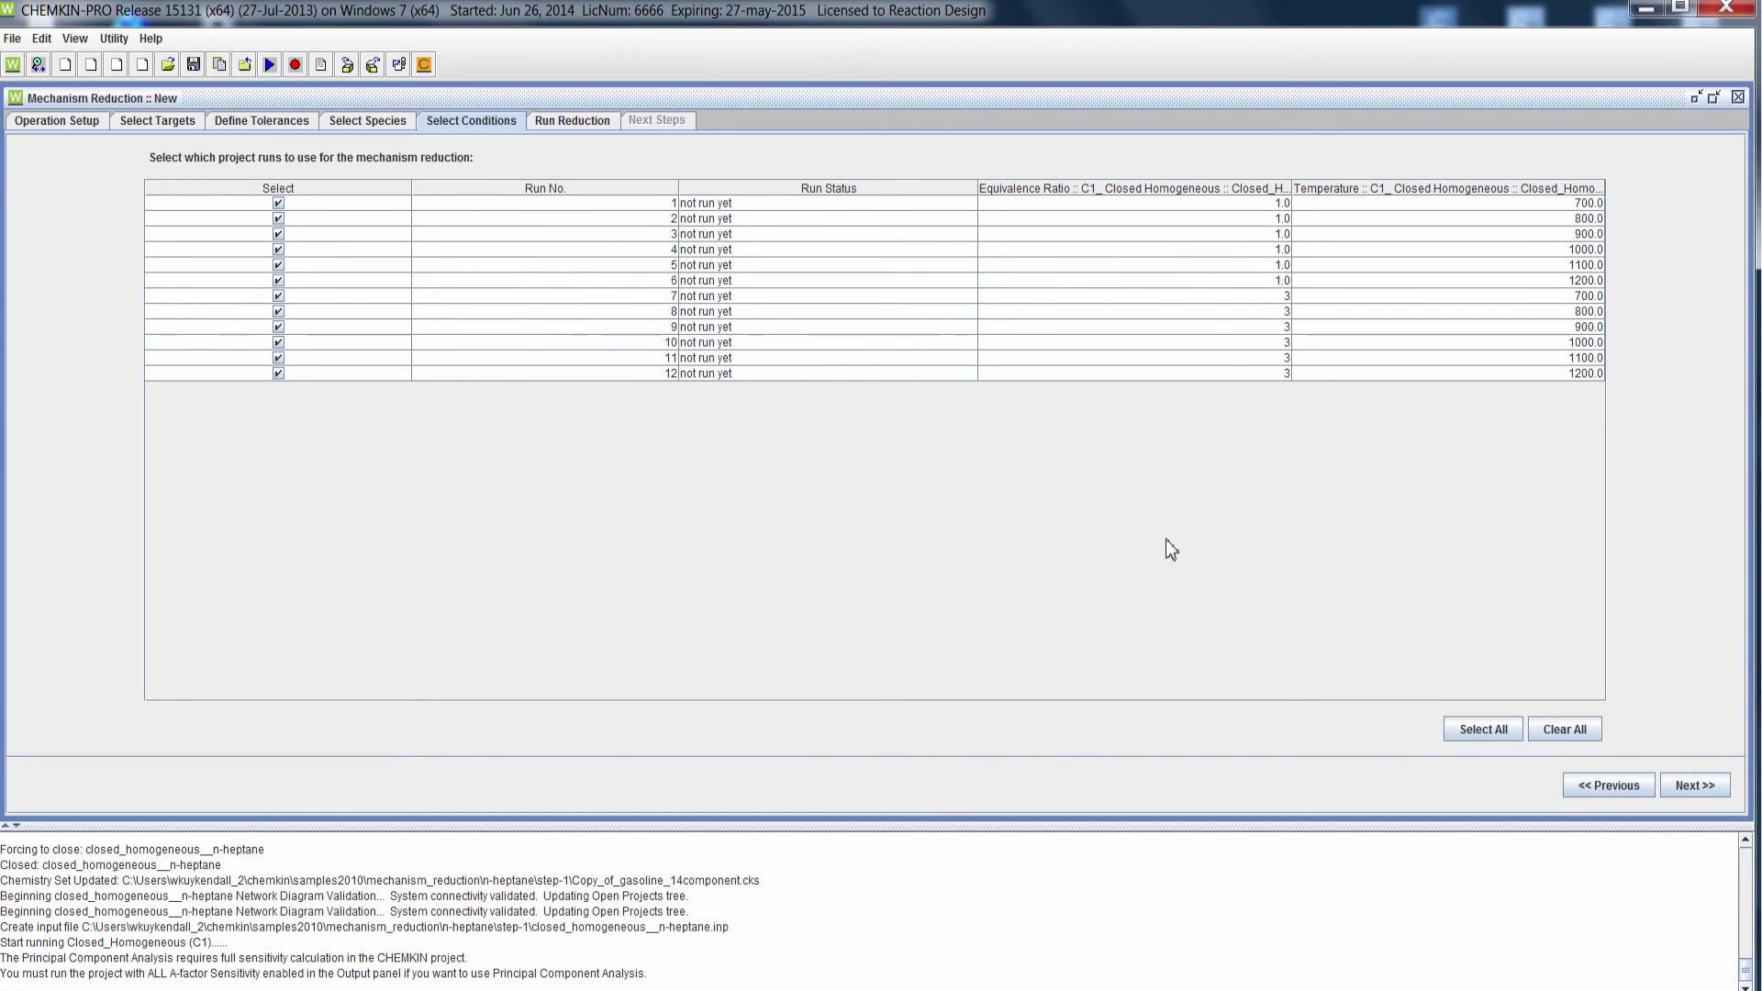
Clear all runs and select only run 6 (equivalence ratio 1.0, 1200 K)
left_click(1567, 729)
left_click(278, 280)
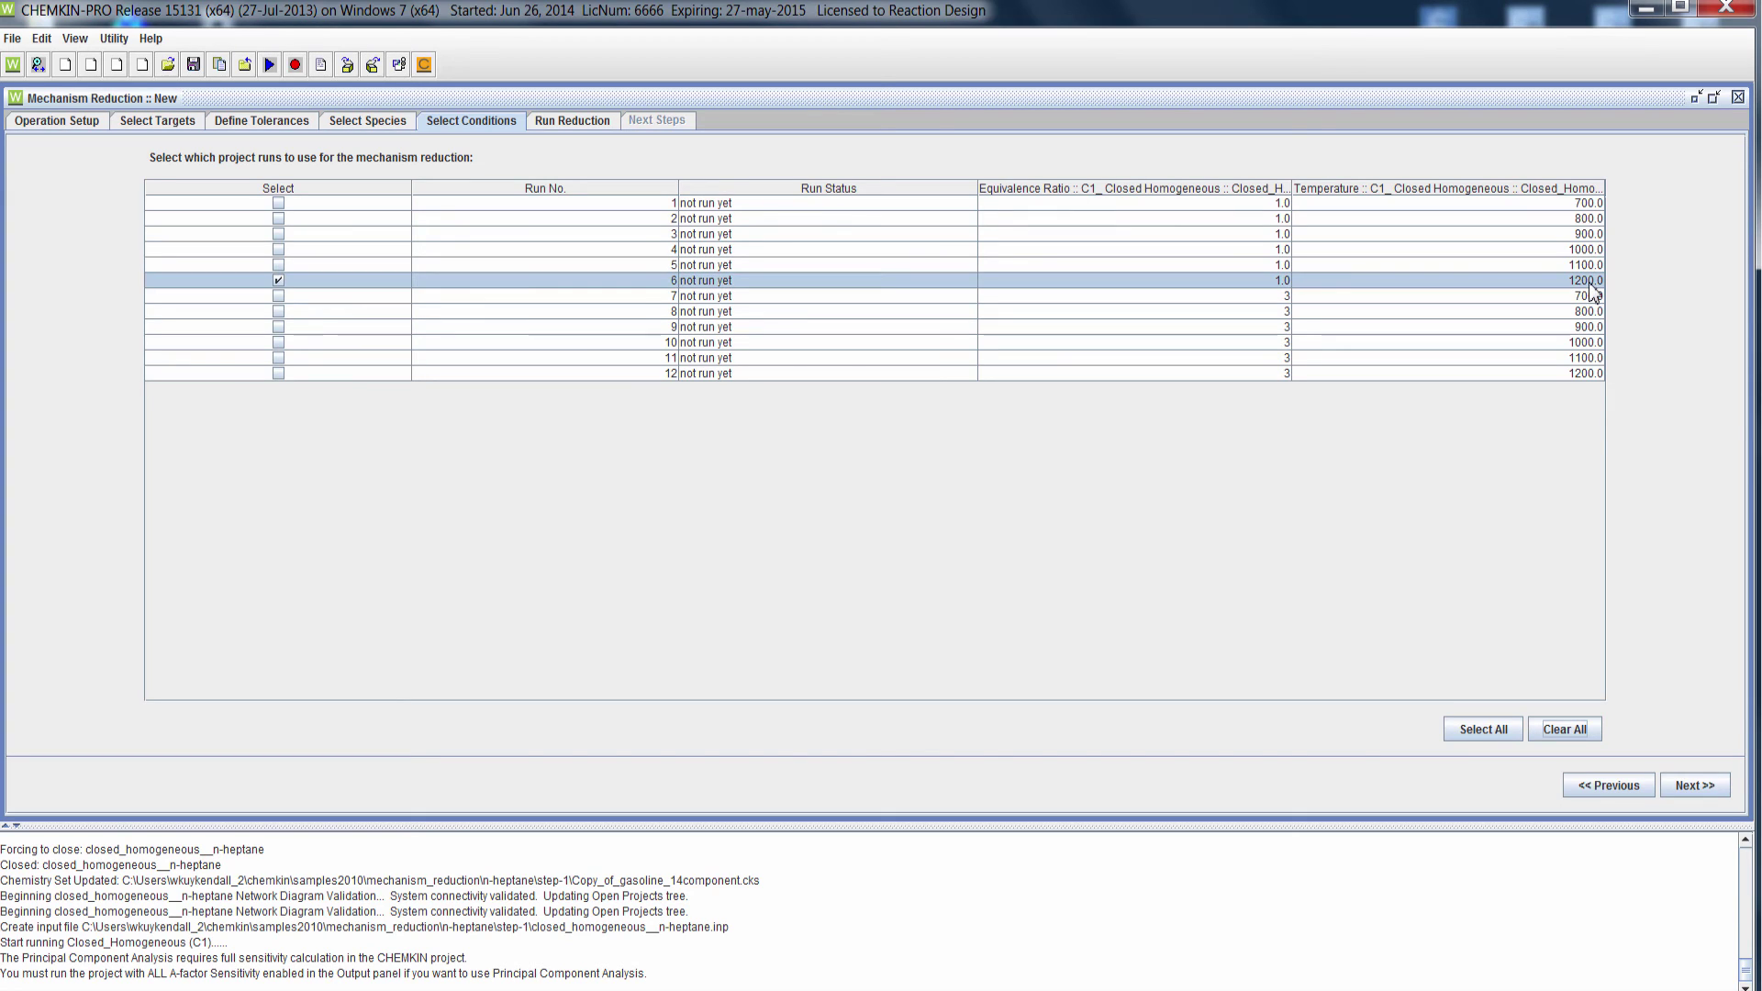
left_click(1693, 782)
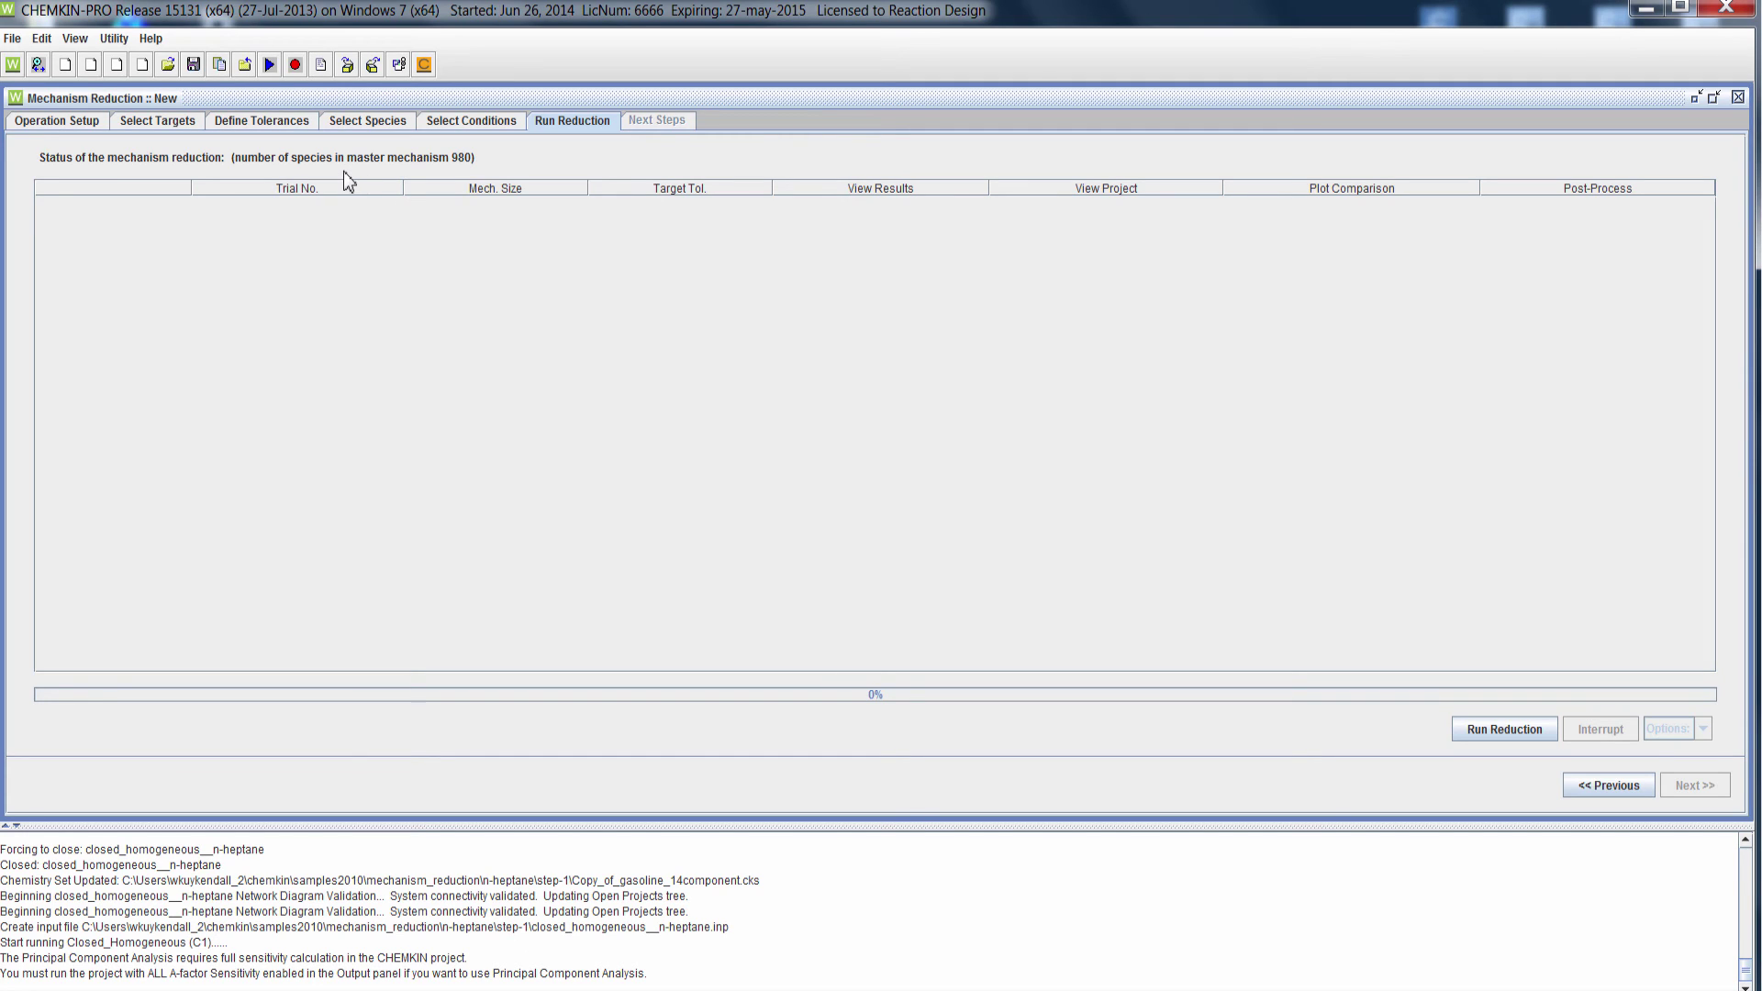
Save the reduction setup as nheptane_reduction.ckmrt and start the reduction
left_click(1479, 735)
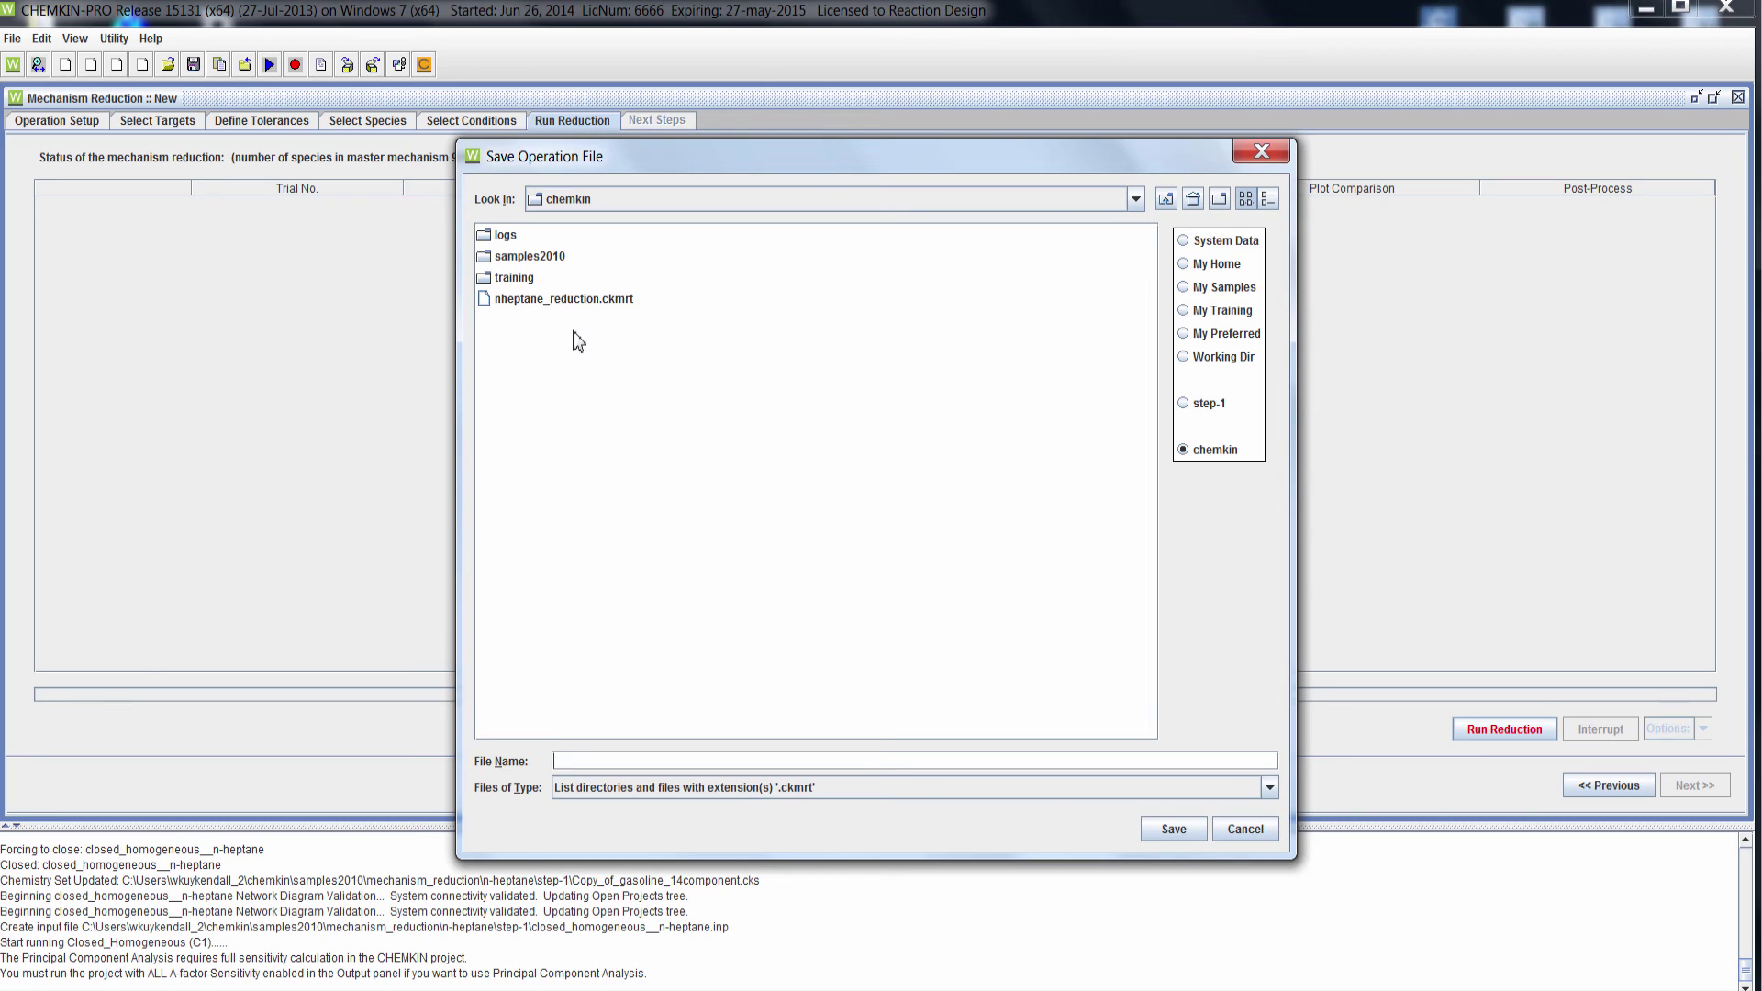
left_click(569, 300)
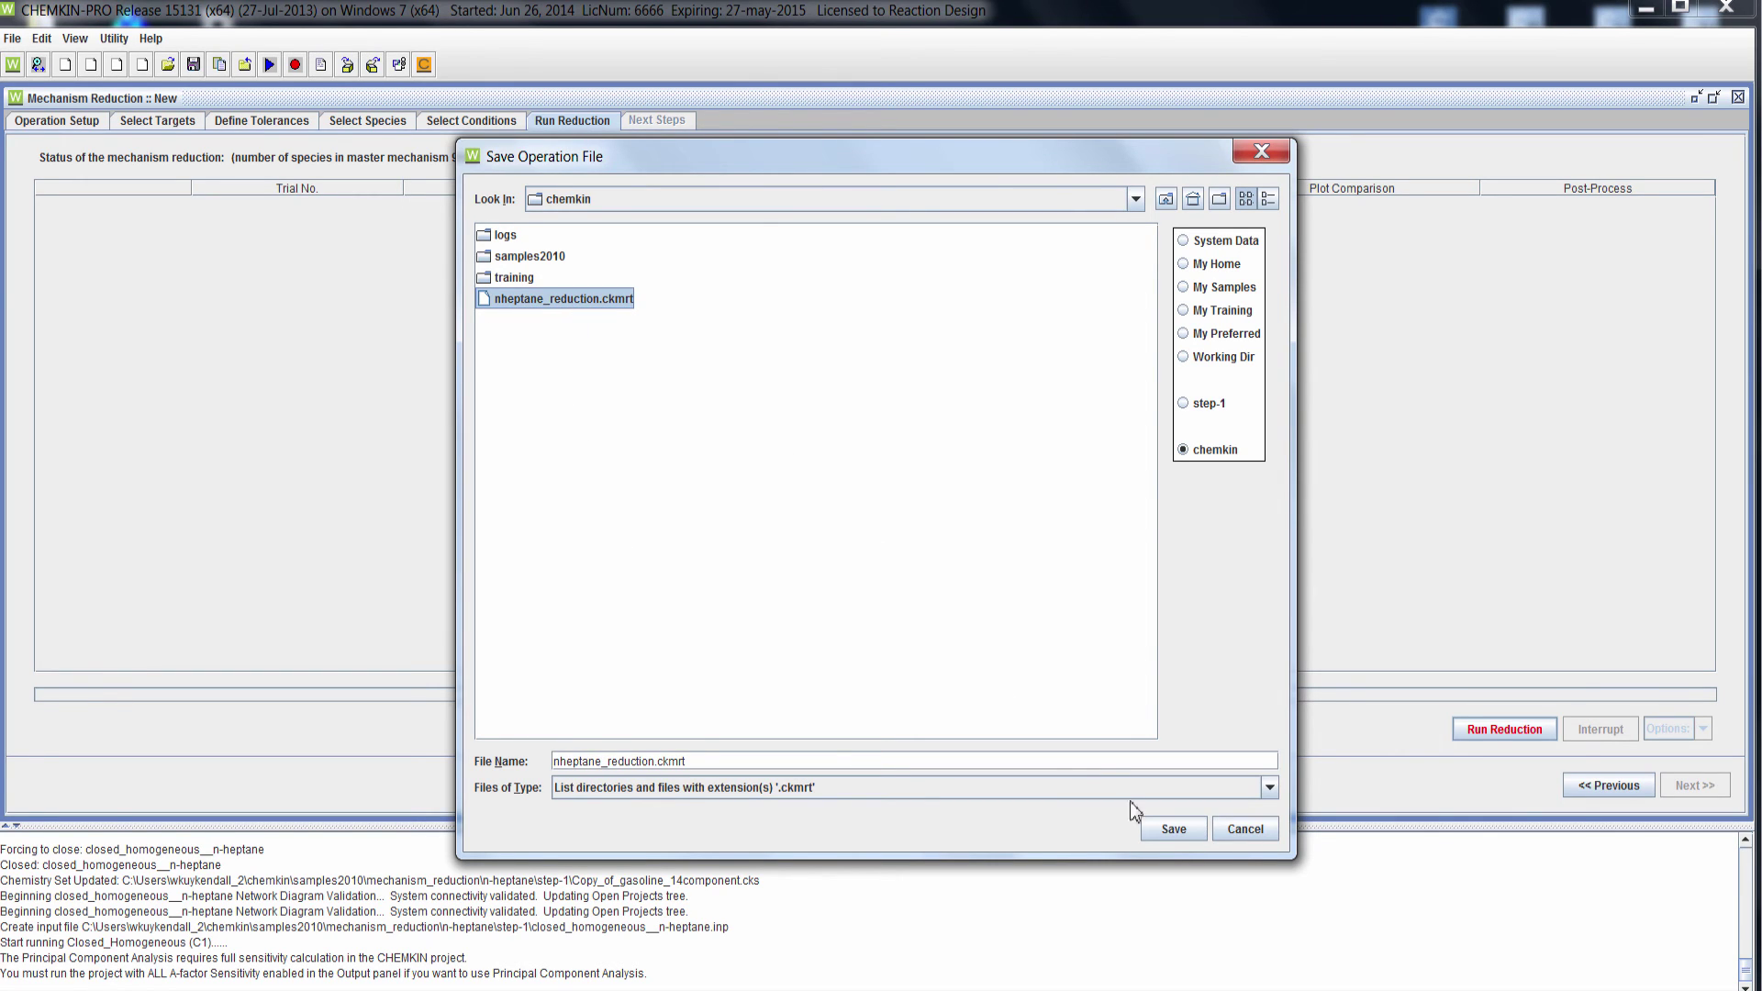
left_click(1166, 831)
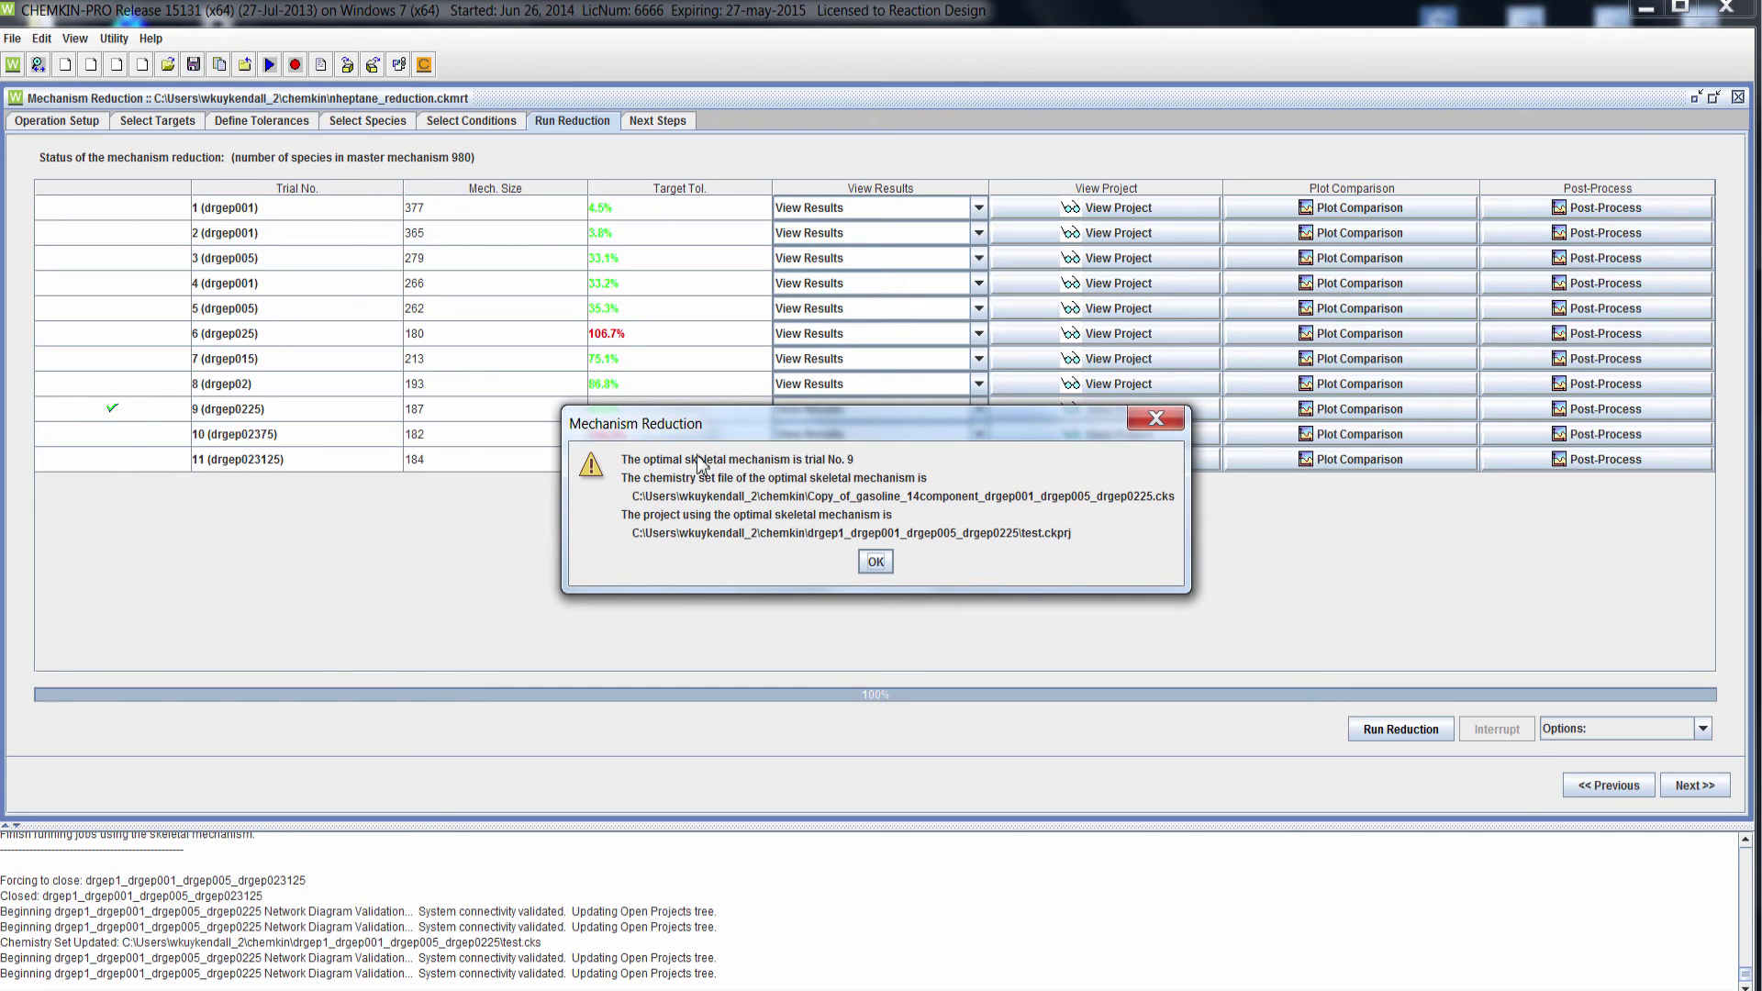
Dismiss the notice naming trial 9 (drgep0225, 187 species) as the optimal mechanism
left_click_drag(675, 439, 760, 424)
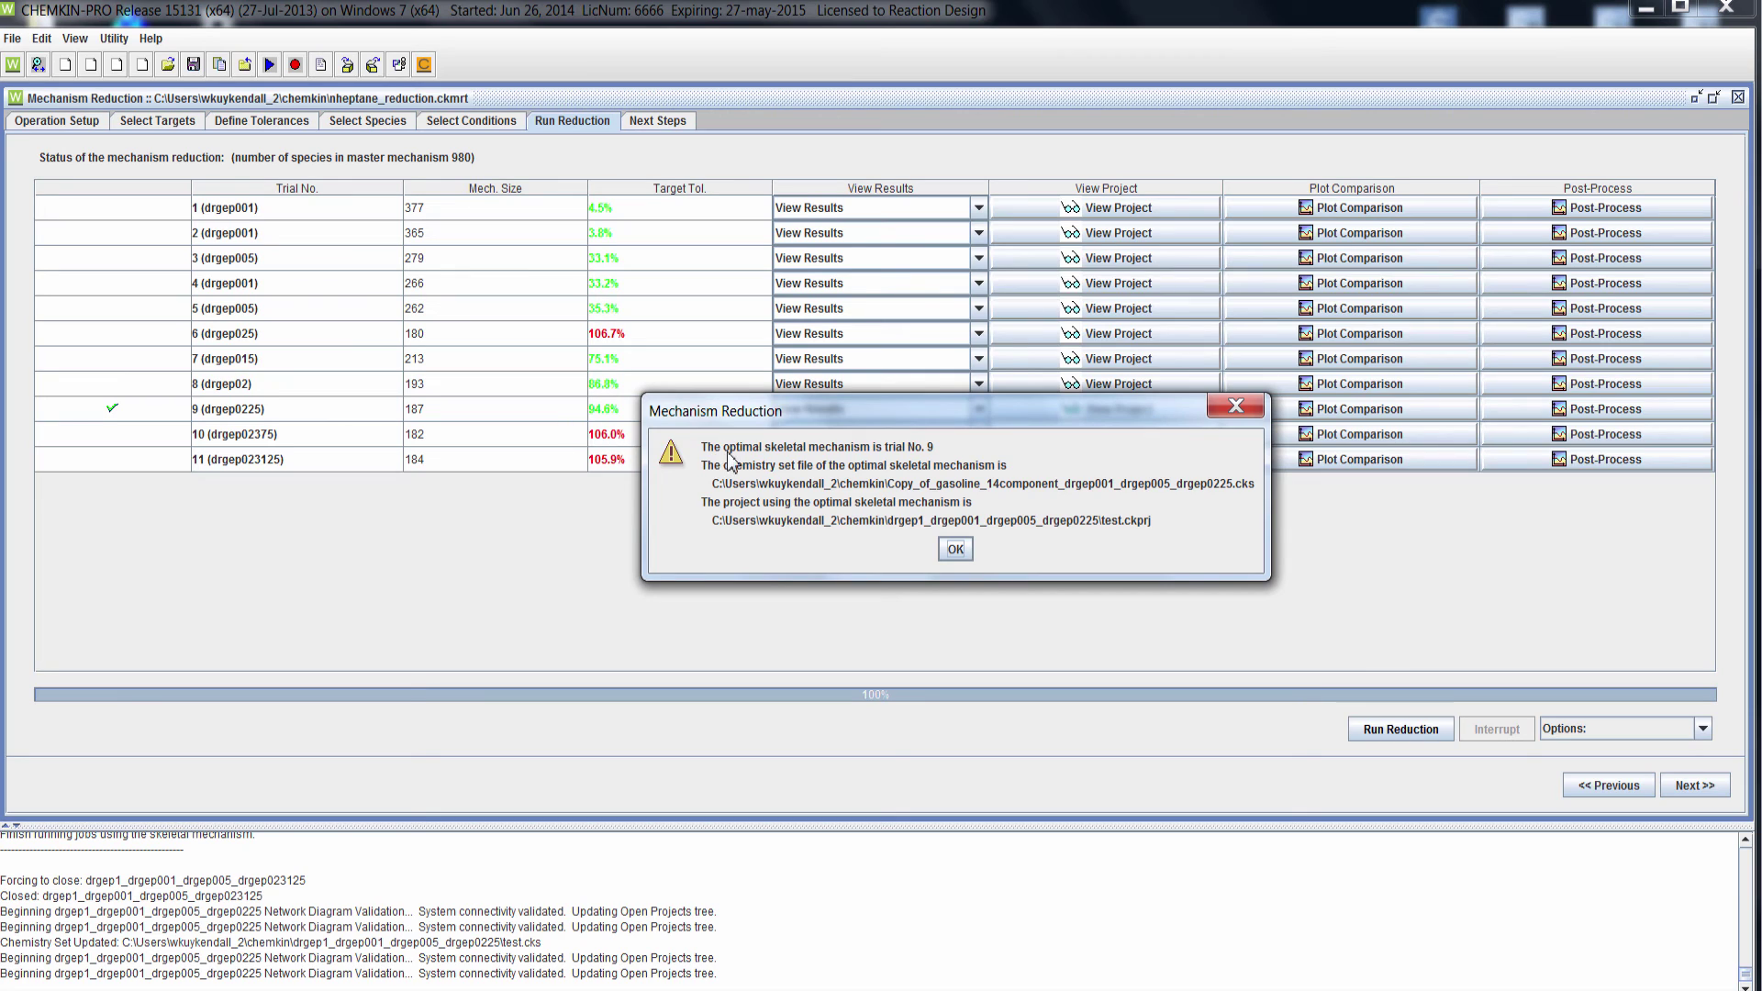
left_click(954, 550)
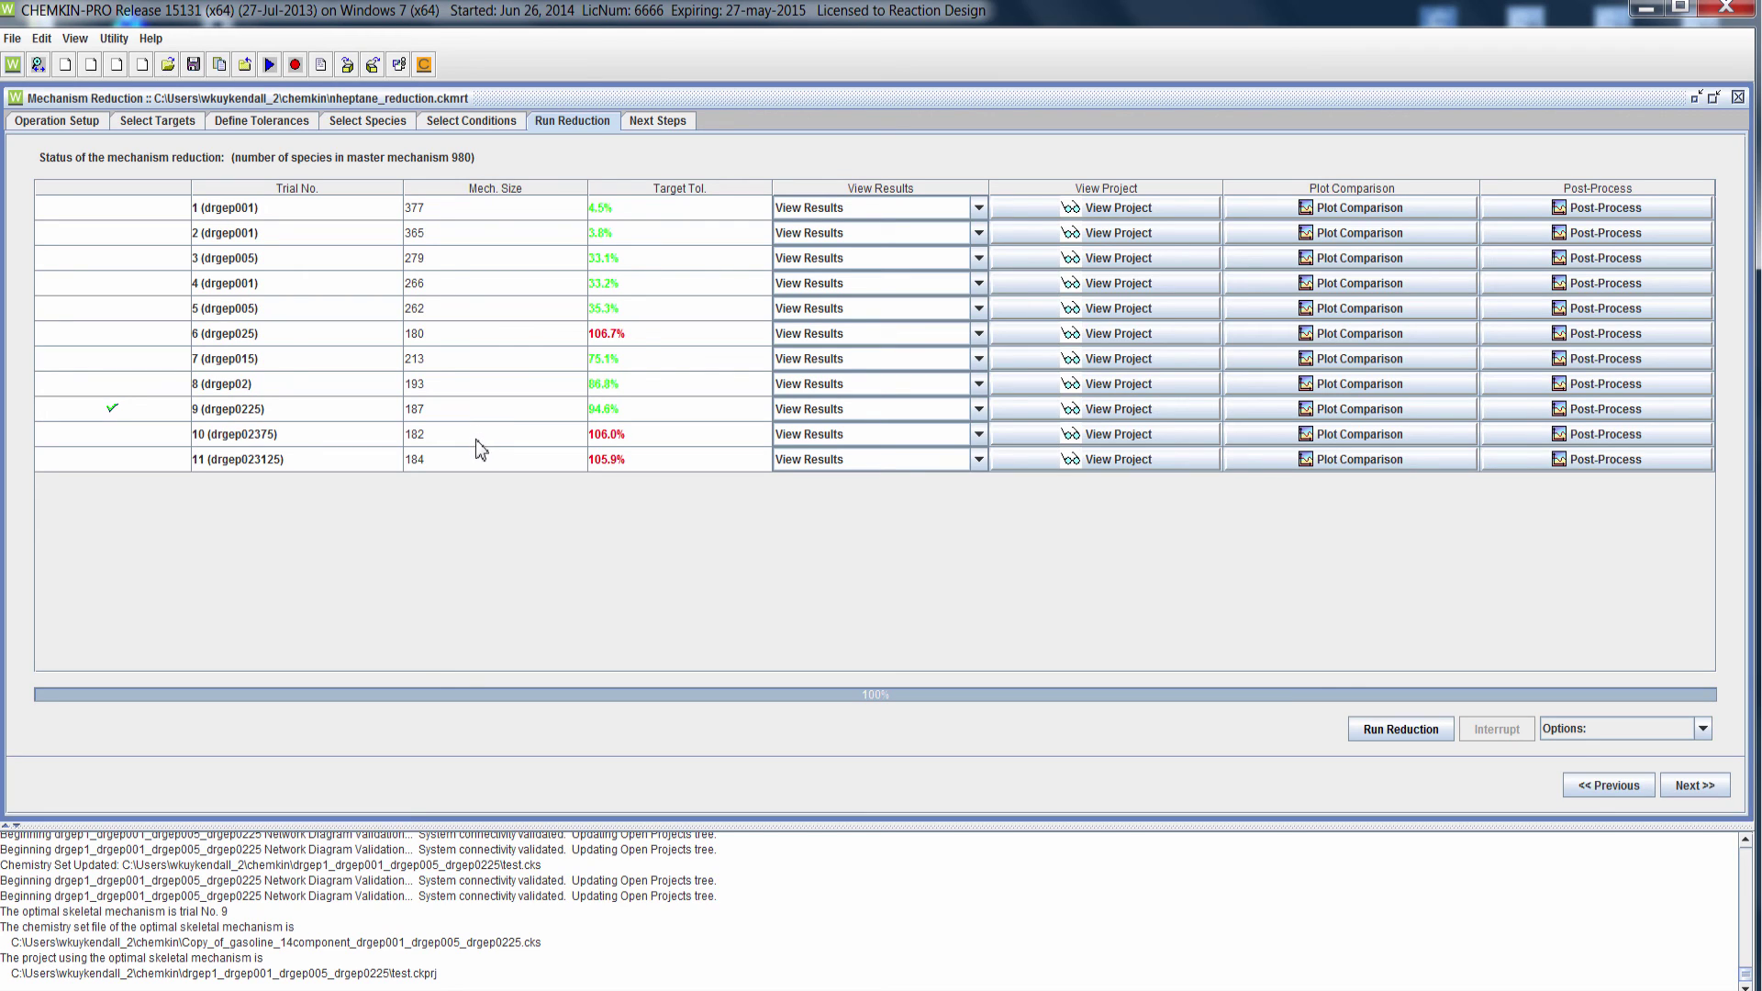
mouse_move(631, 447)
left_click(1672, 737)
scroll(1666, 806, "down", 1)
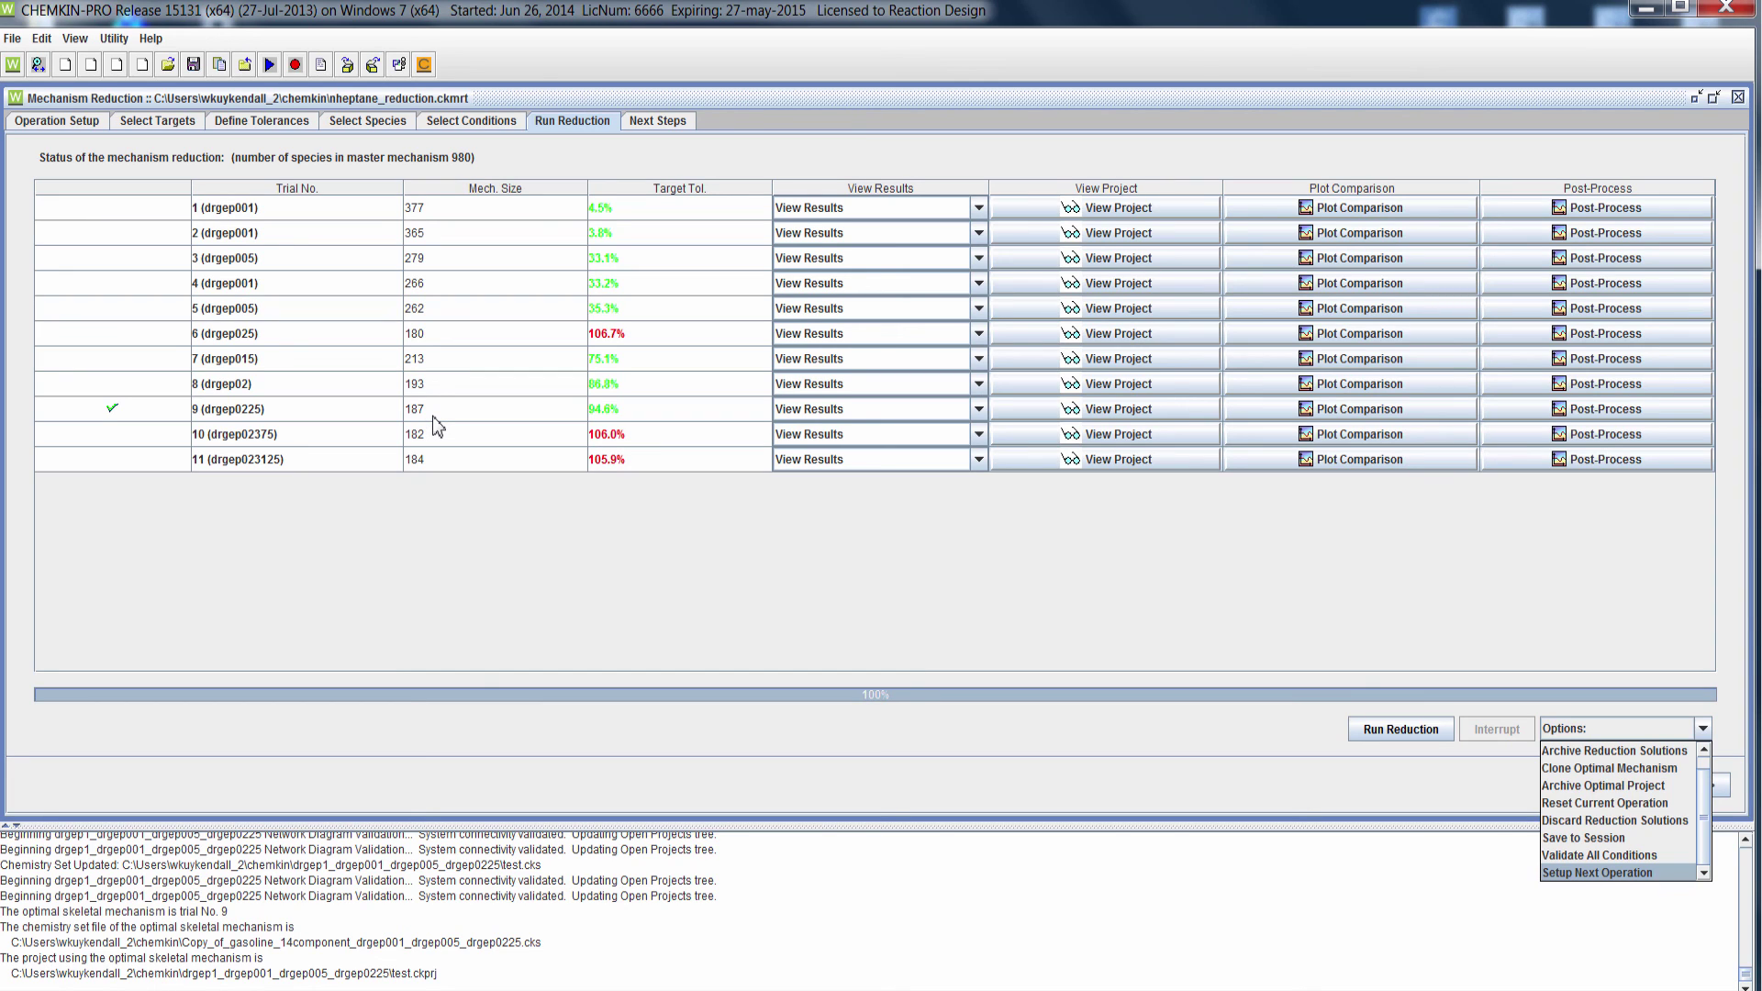
left_click(1243, 773)
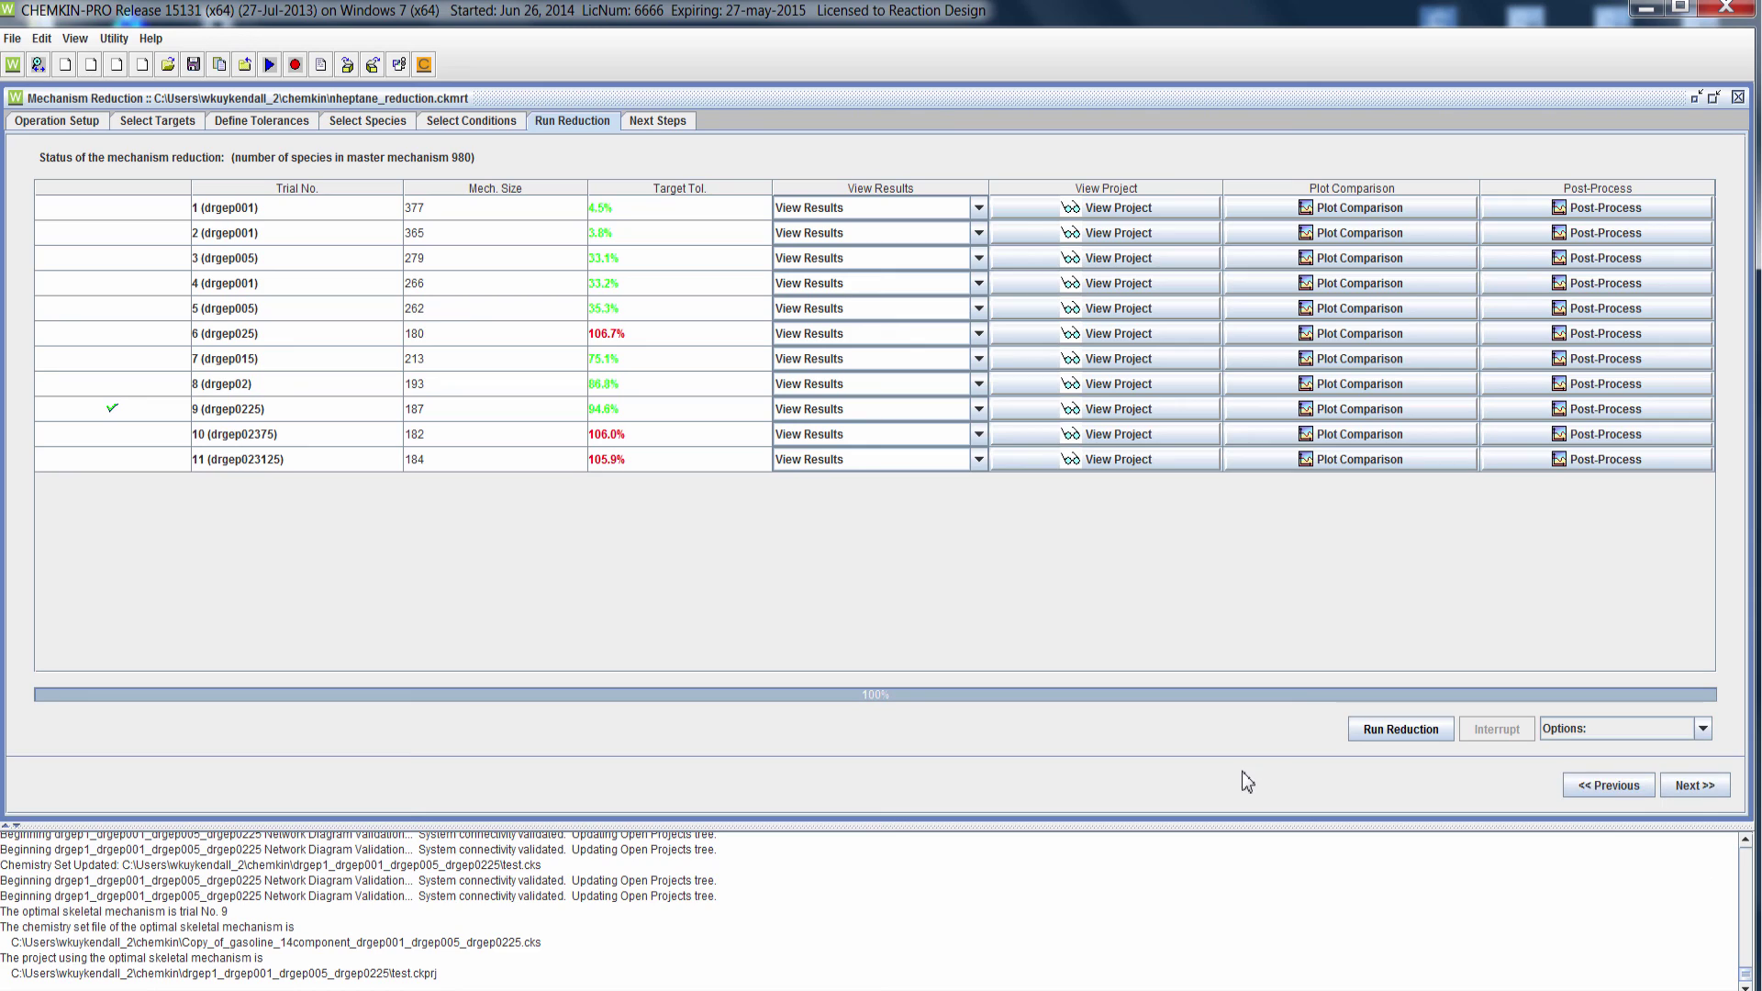